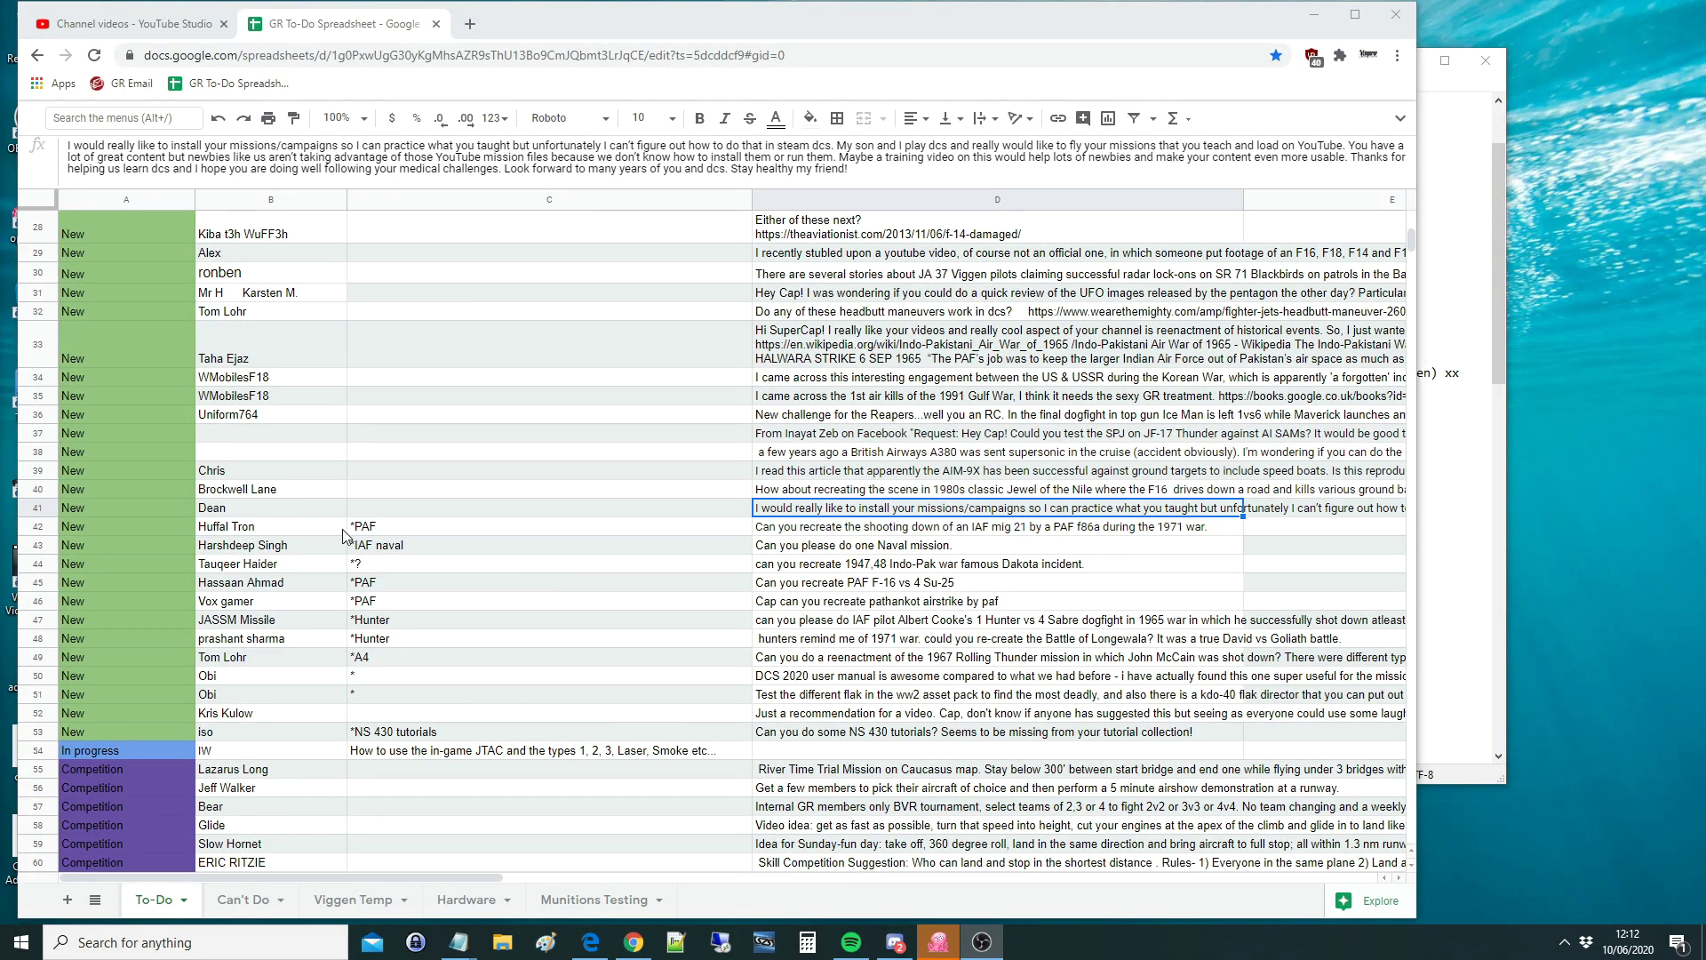
Read the full request about installing missions and campaigns in row 41 of the To-Do sheet
left_click(249, 513)
key("Right")
key("Right")
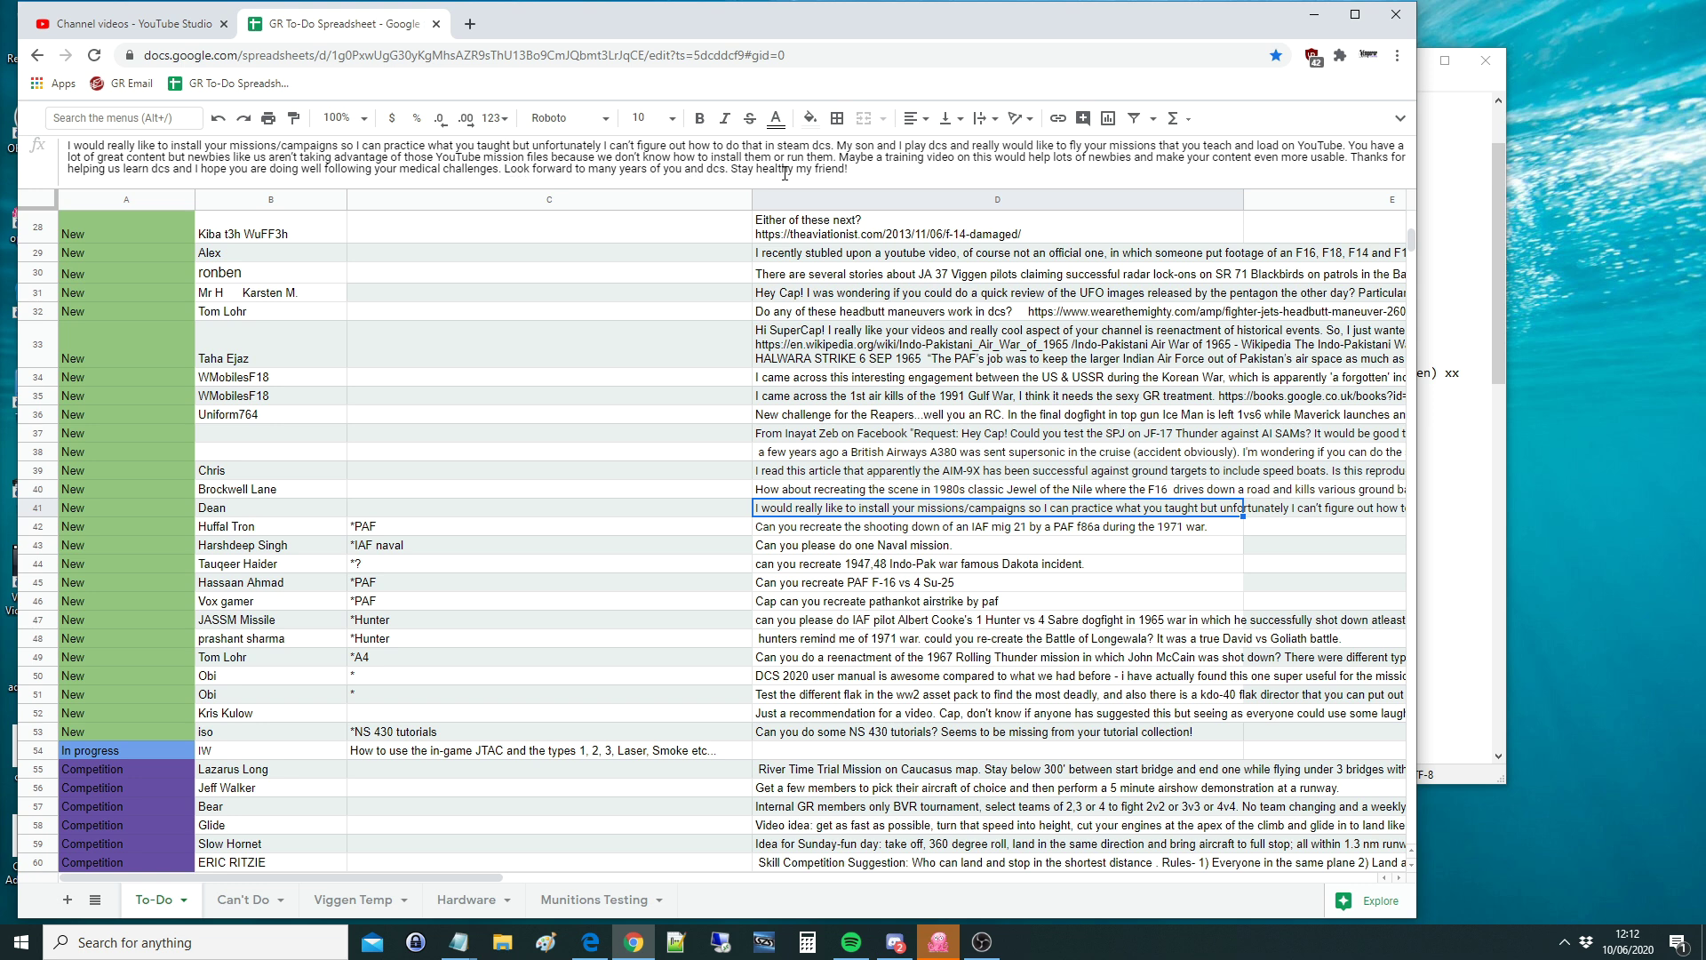
left_click(263, 513)
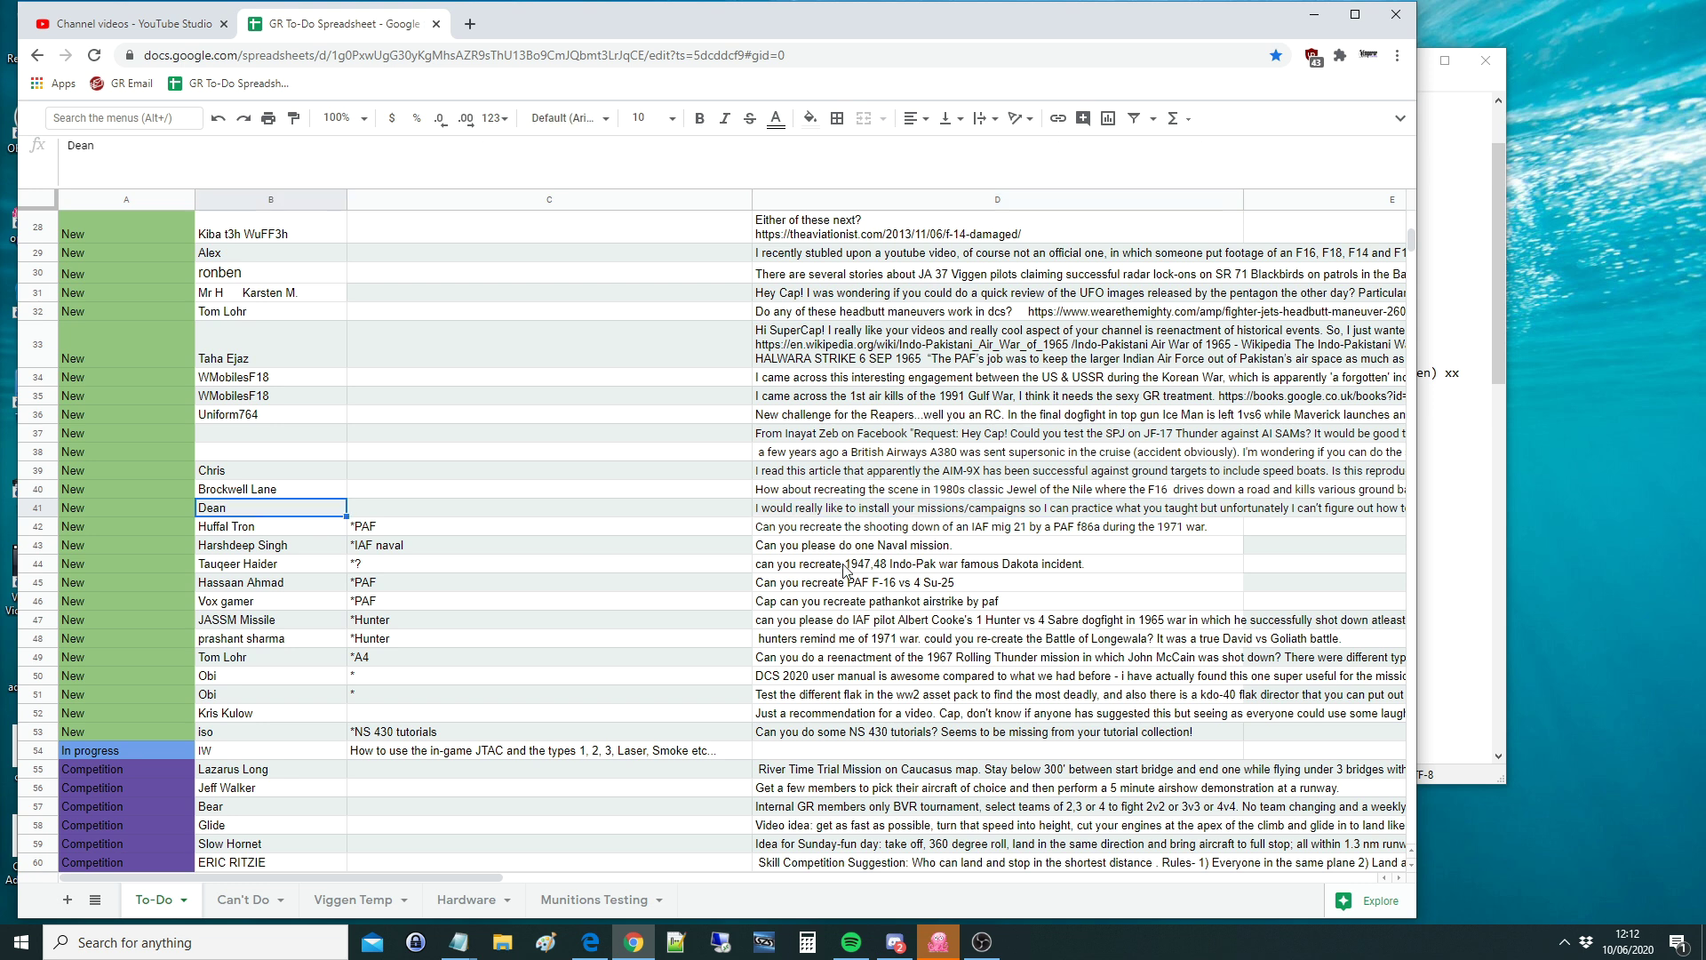
left_click(810, 514)
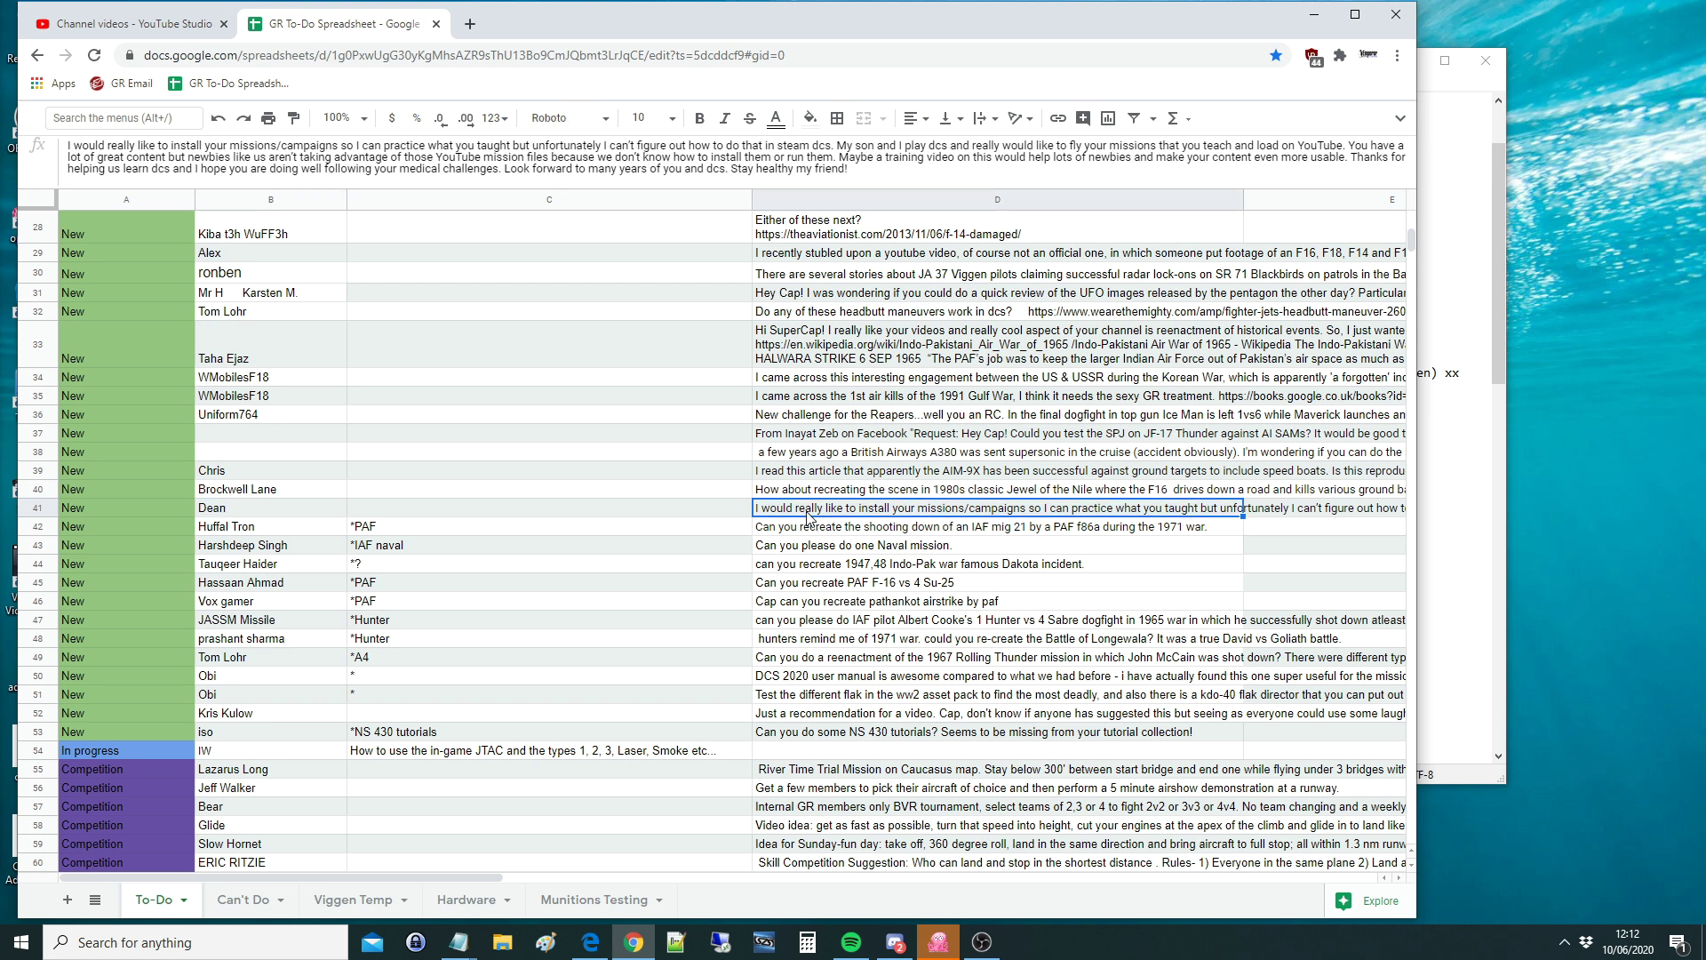
double_click(237, 147)
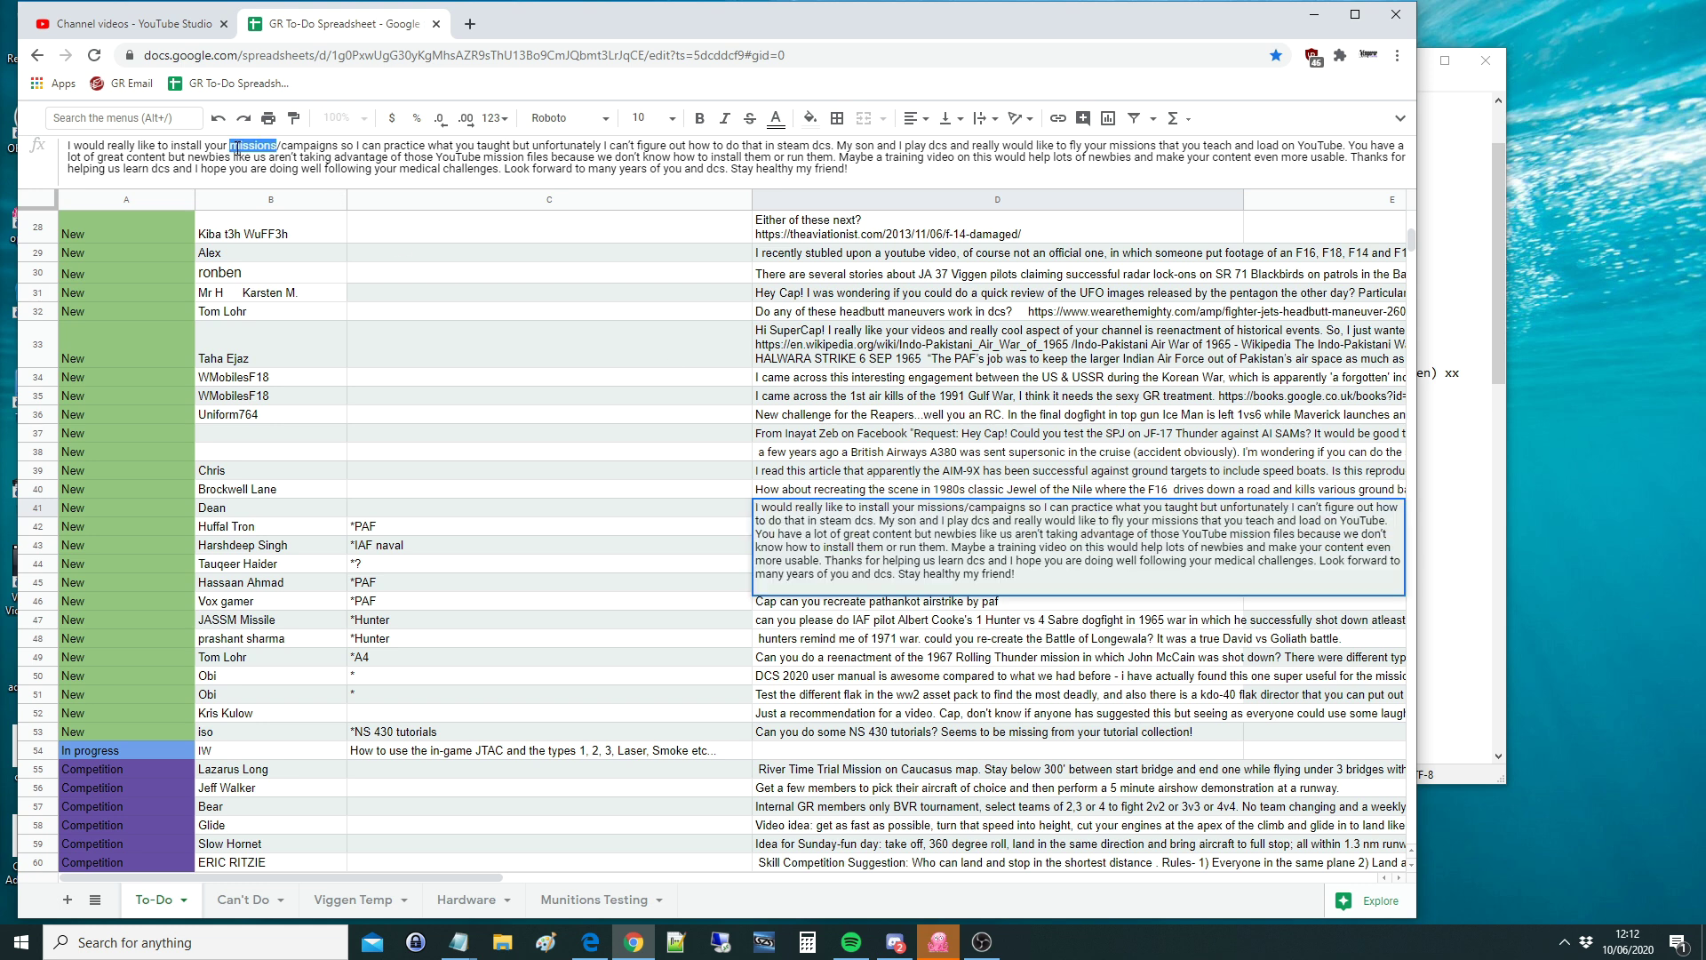
double_click(303, 144)
left_click_drag(303, 145, 275, 145)
left_click(471, 26)
left_click(472, 55)
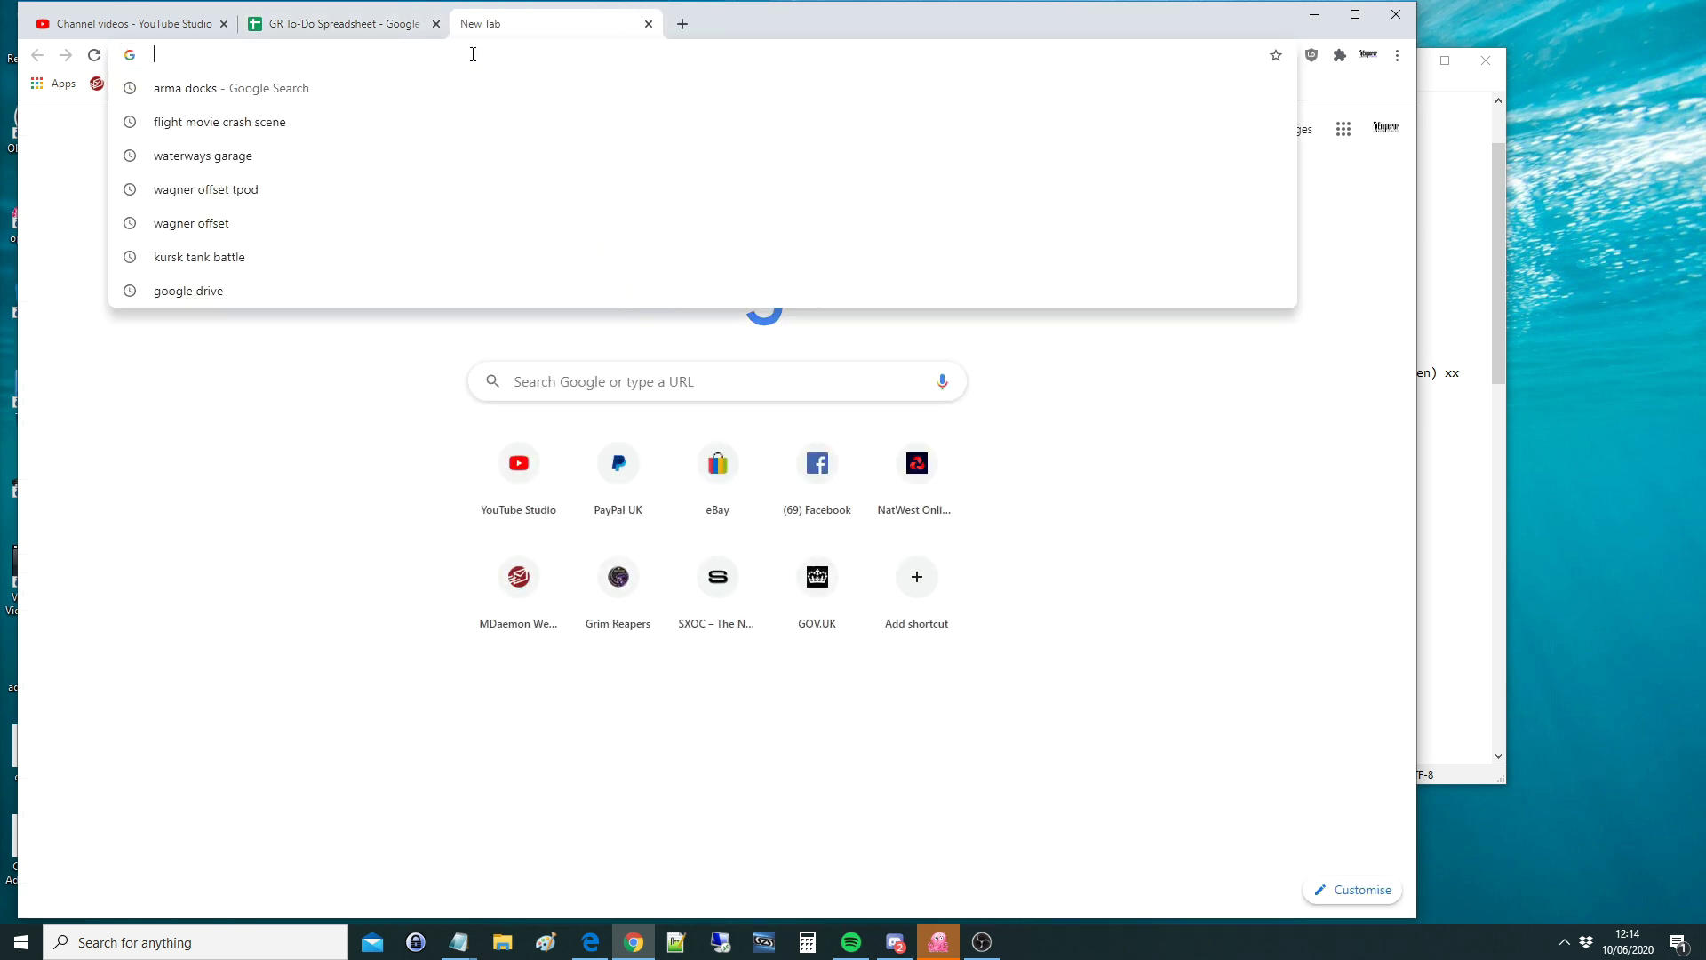
type("y")
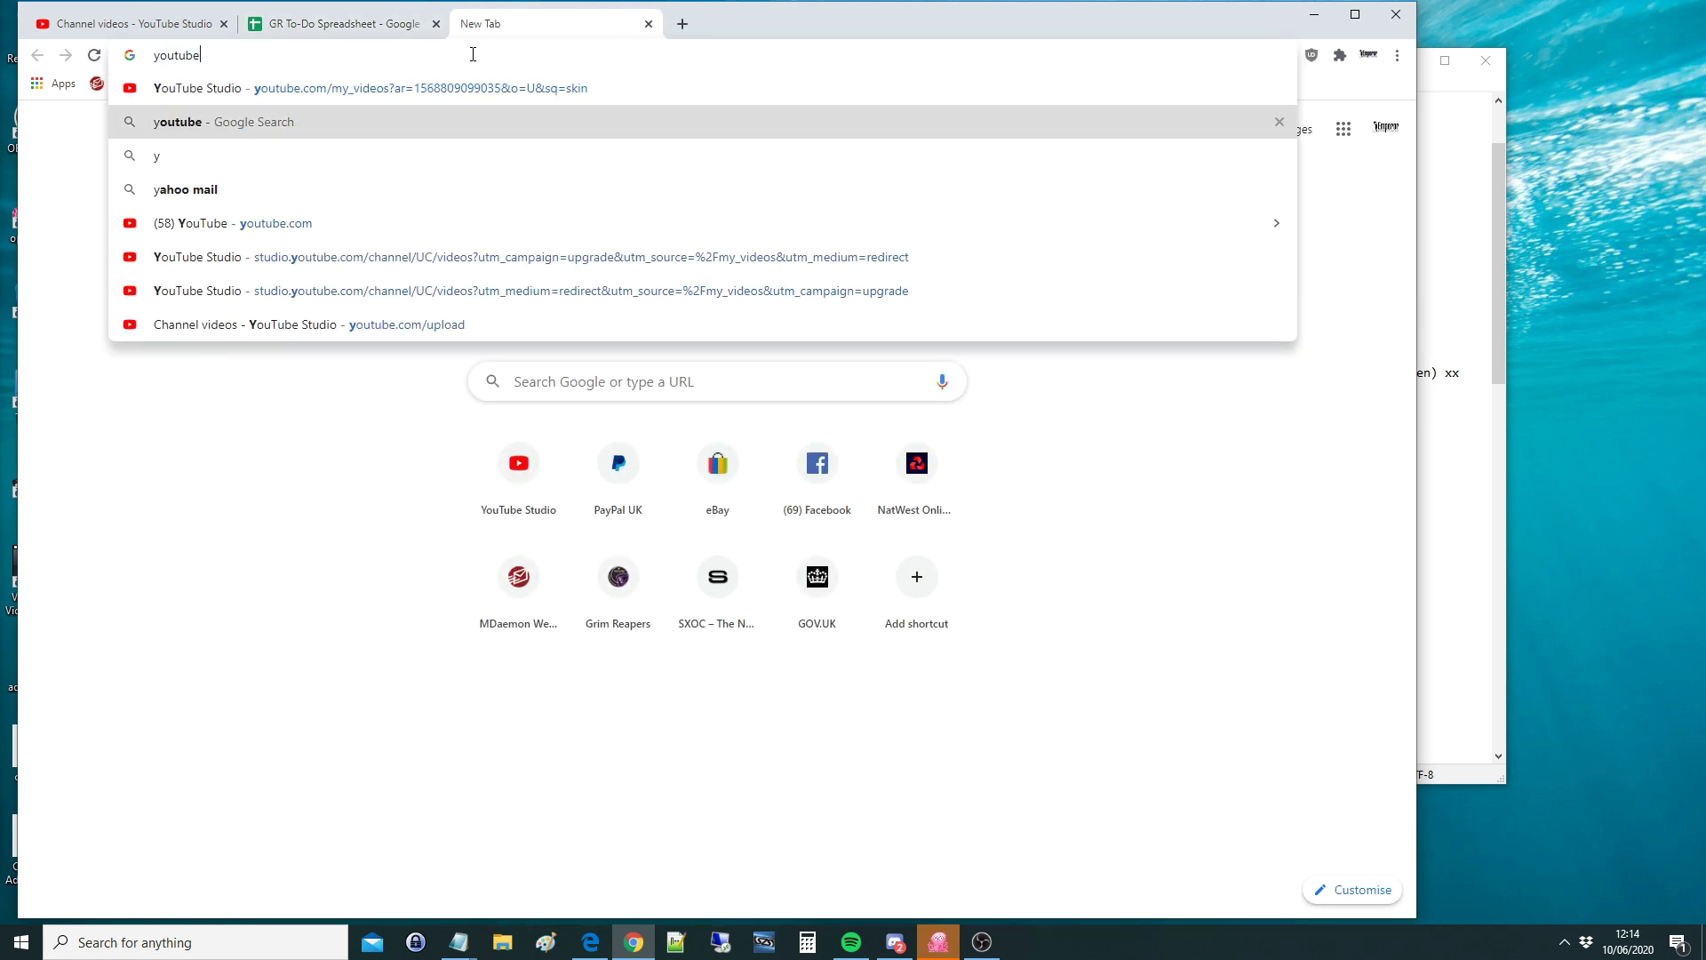
key("Return")
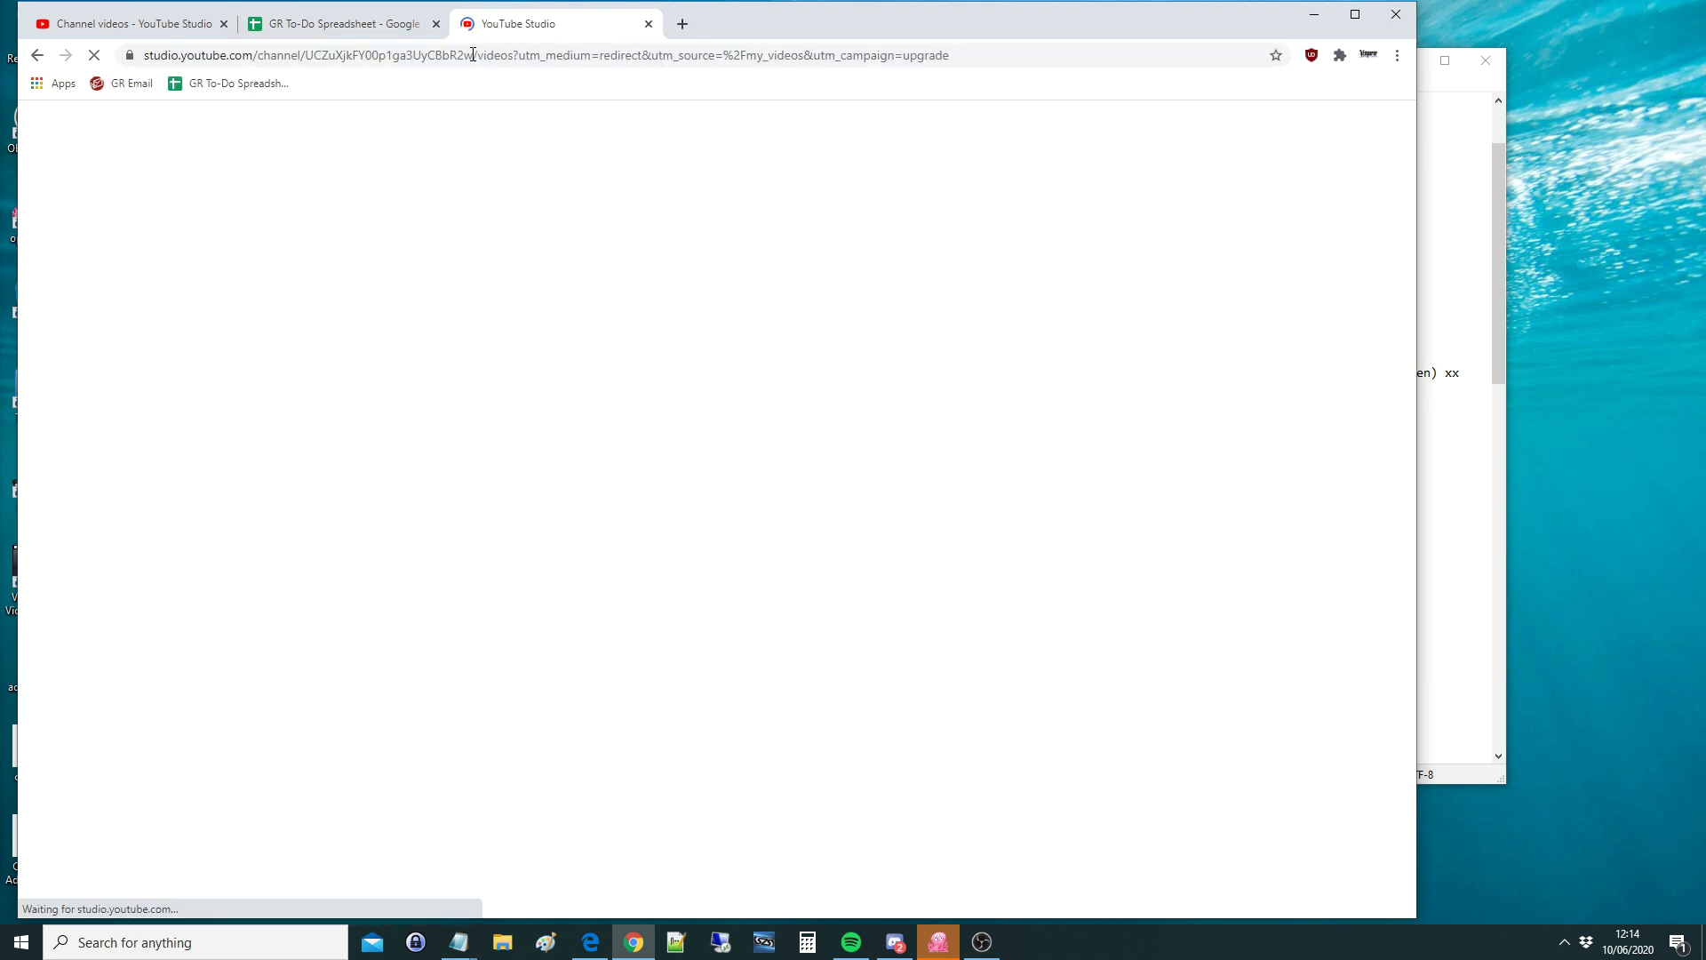
Search the channel for "hornet datalink" and open the details of the FA-18C Hornet SA Page, Datalink & IFF tutorial
left_click(627, 171)
type("hornet")
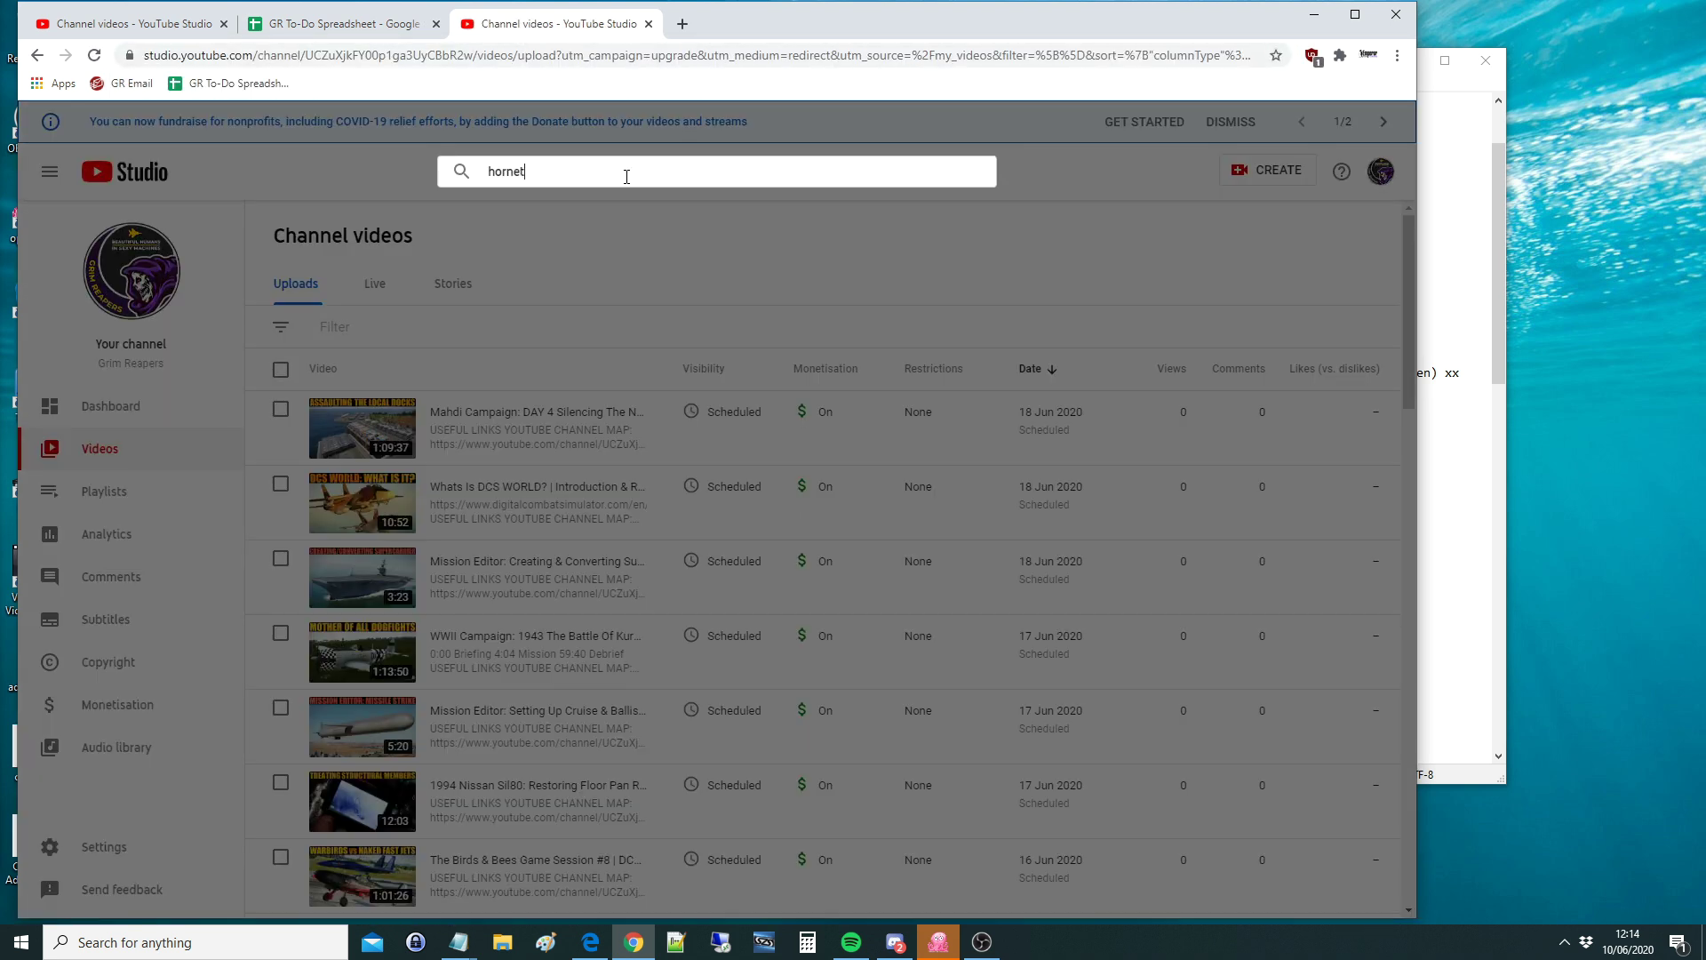
type(" datalin")
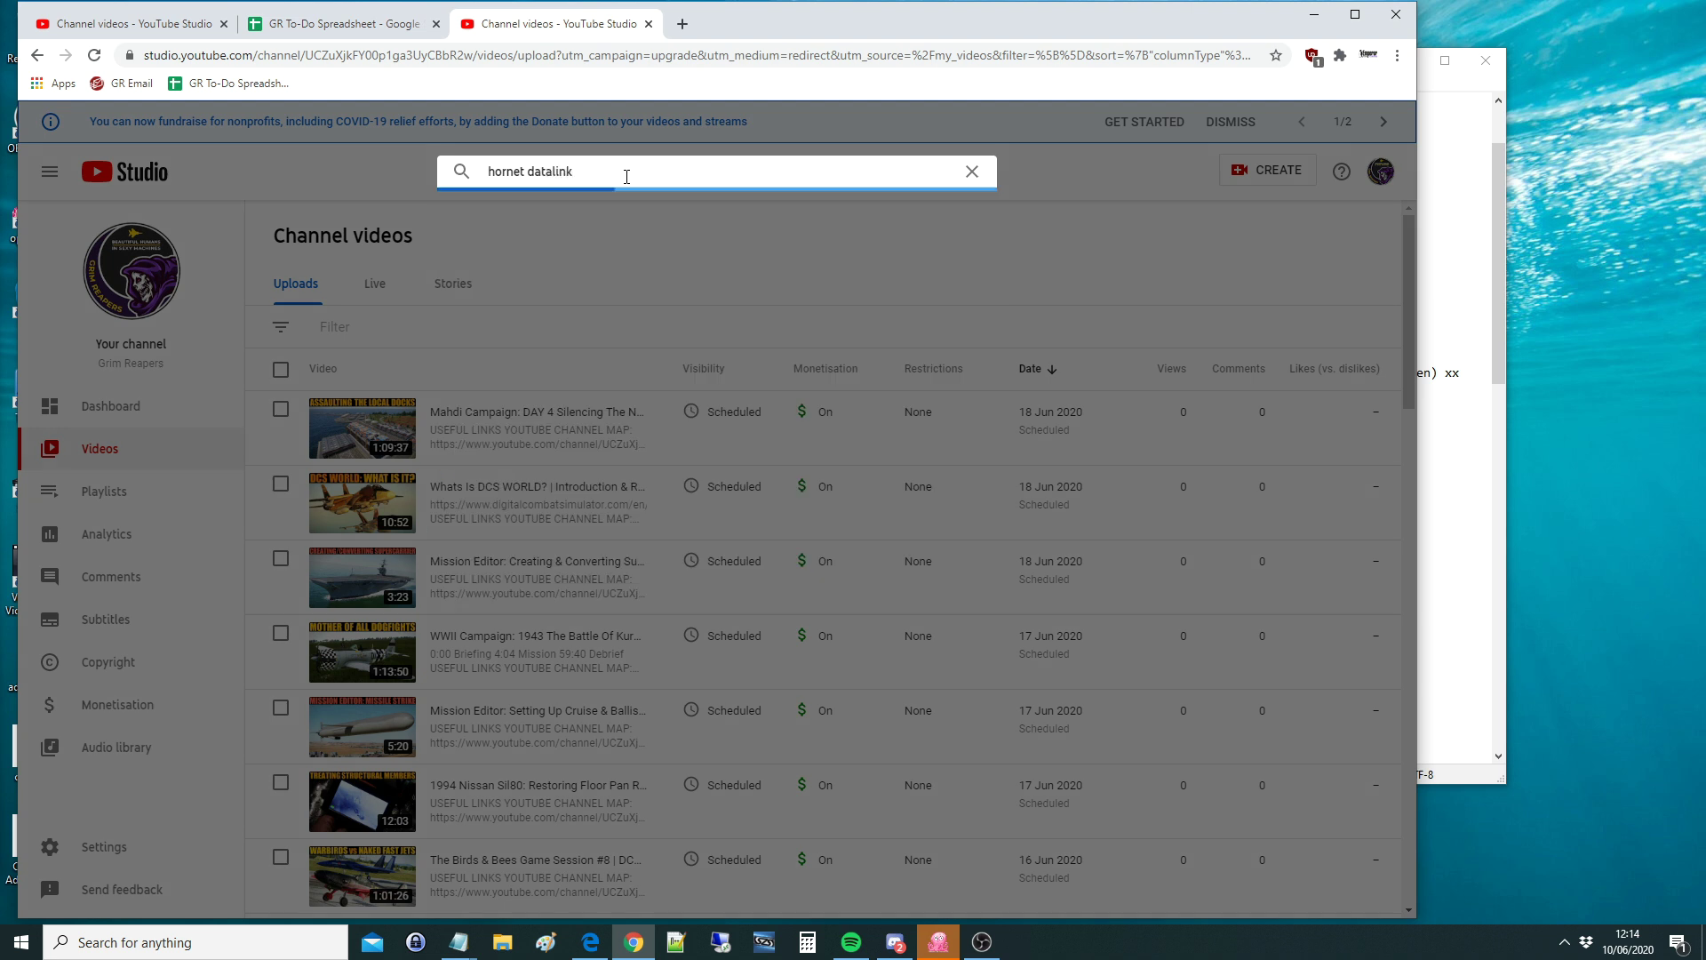
type("k")
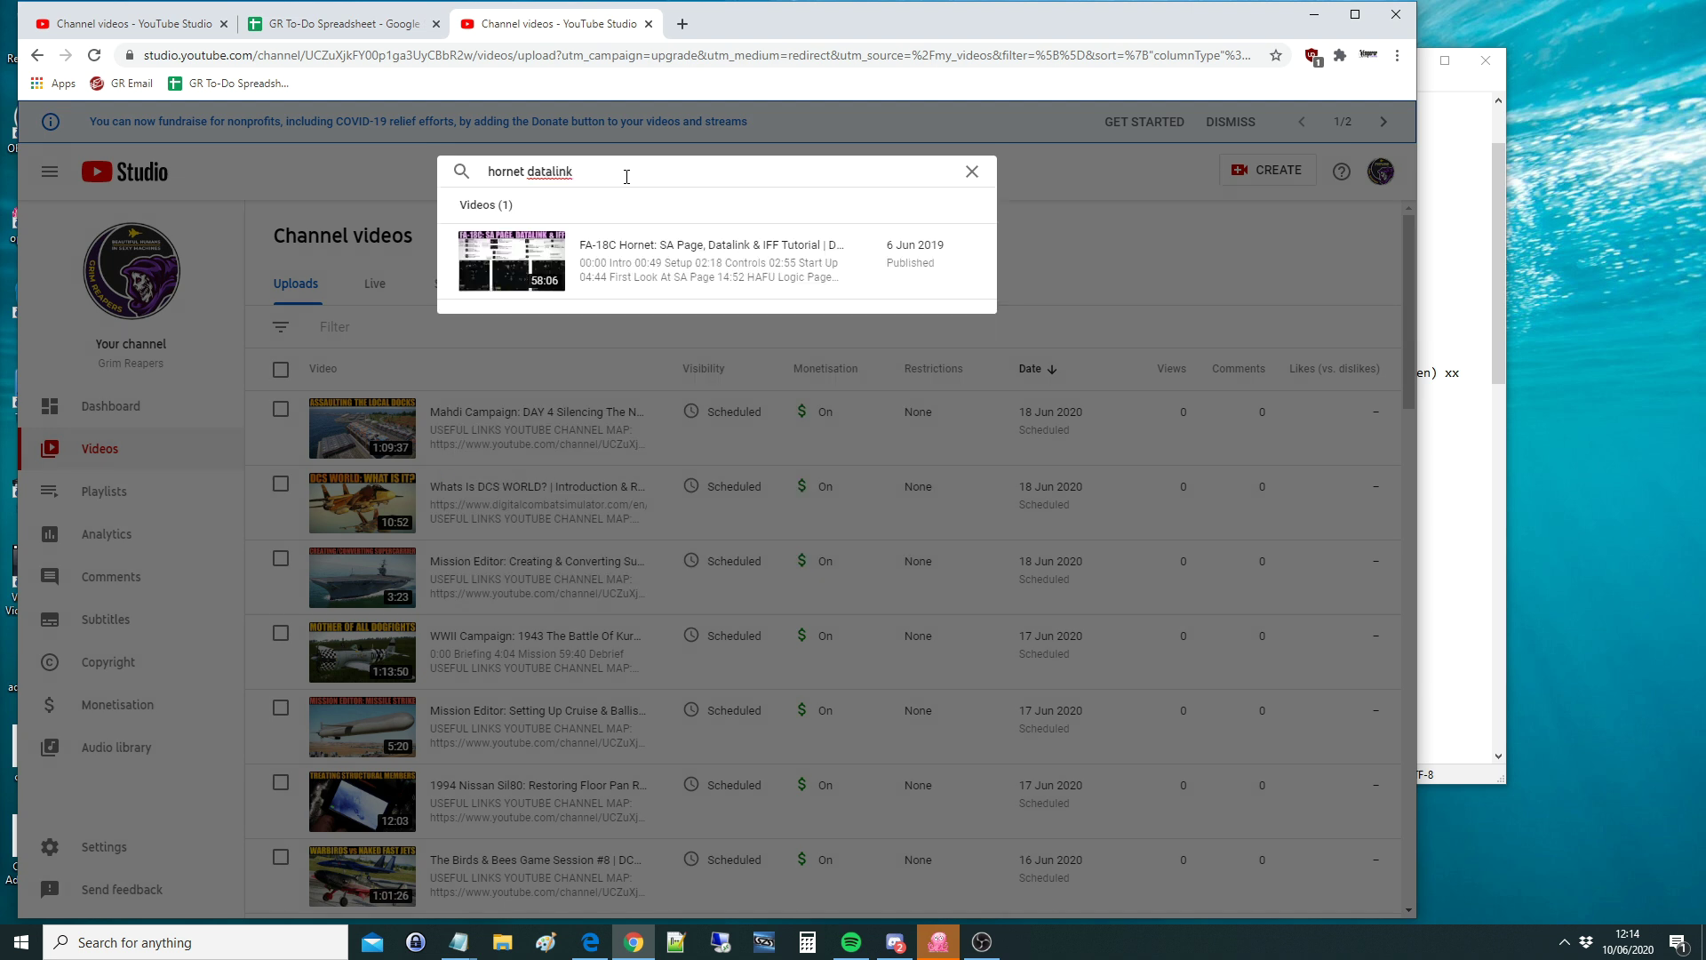
left_click(543, 257)
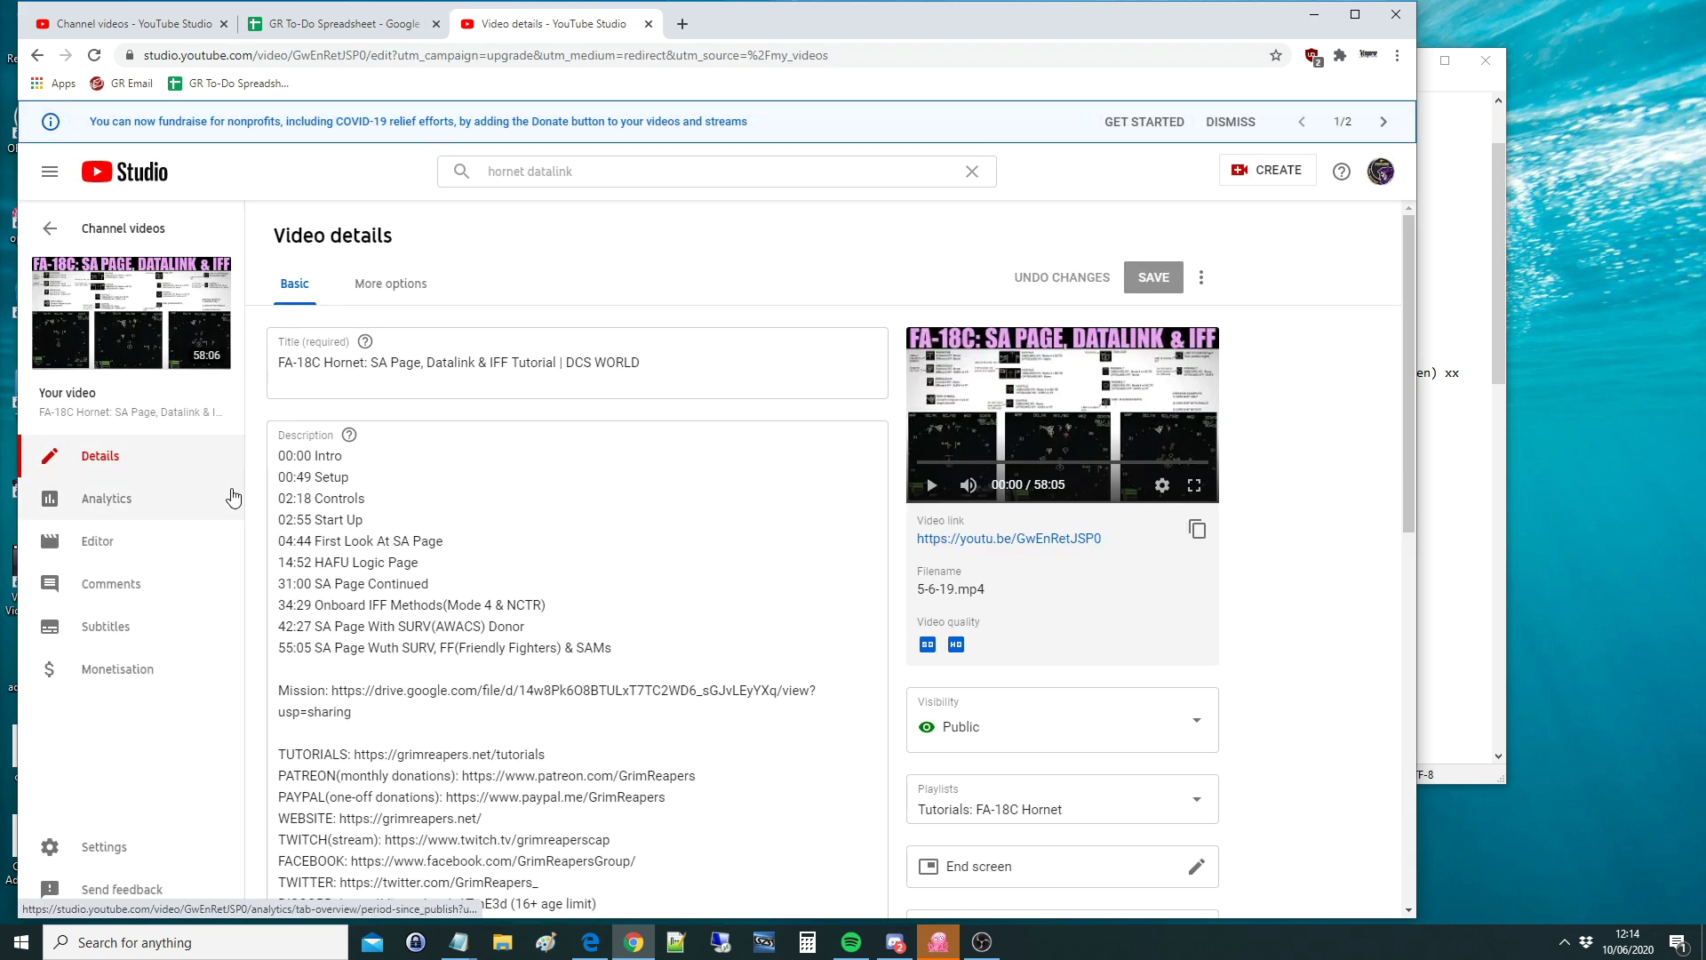
Open the mission's Google Drive link from the video description in a new tab and download F-18 Hornet Datalink.miz
mouse_move(126, 301)
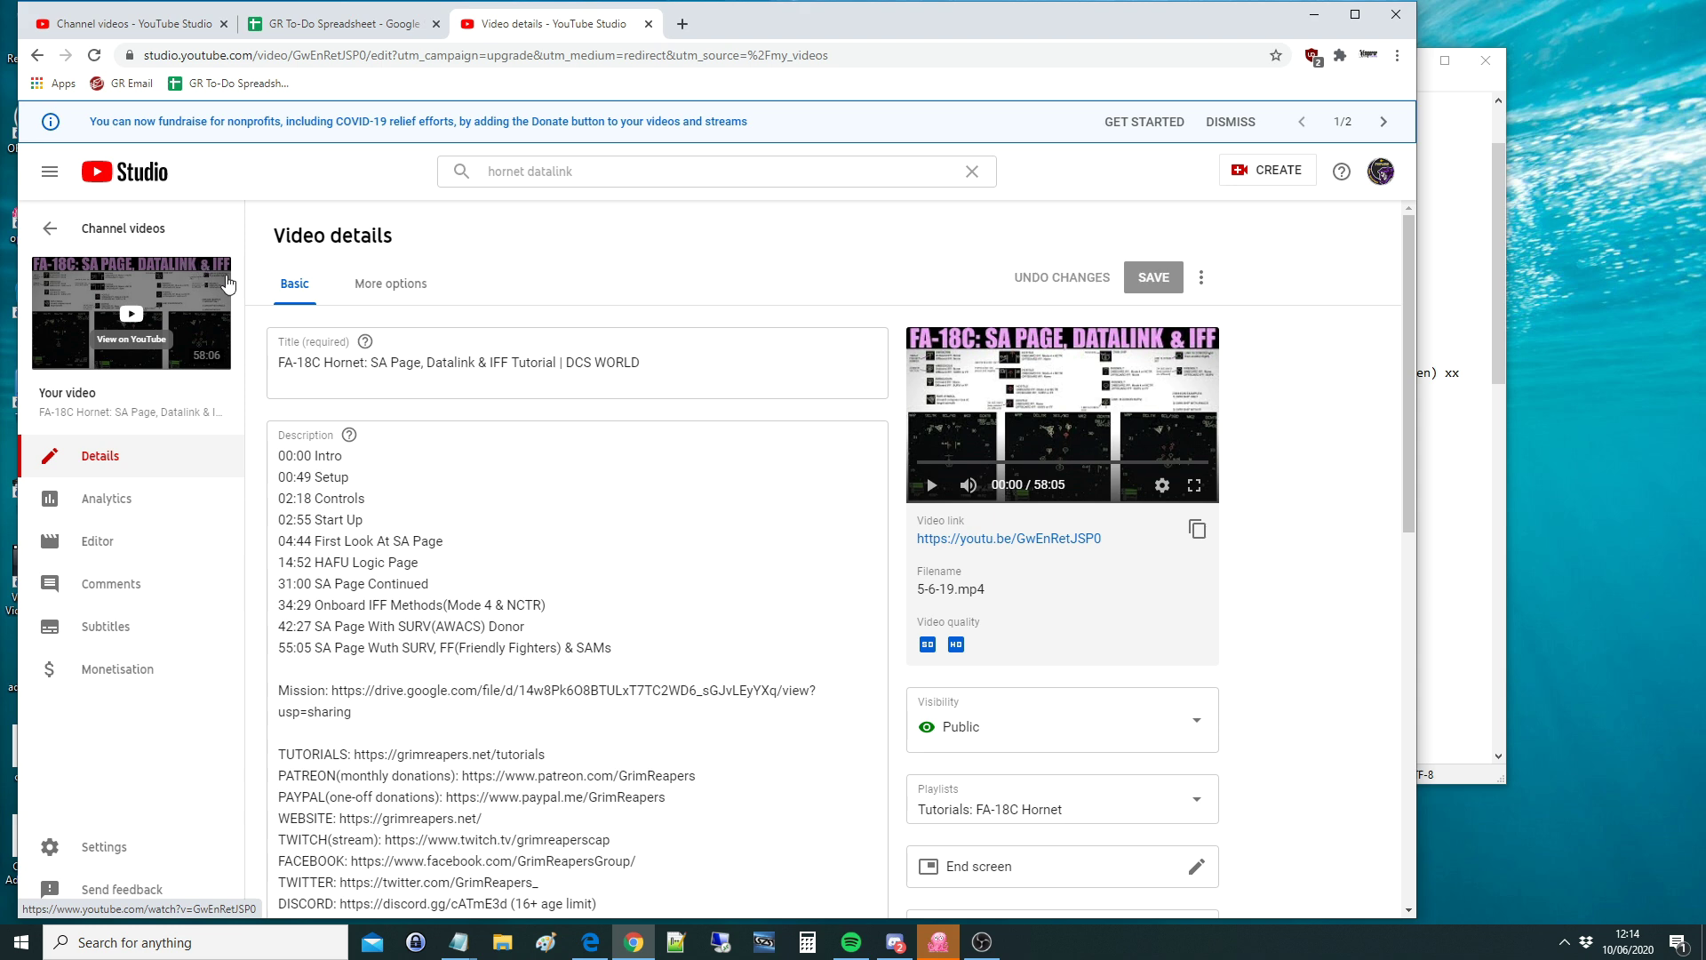
scroll(738, 538, "down", 2)
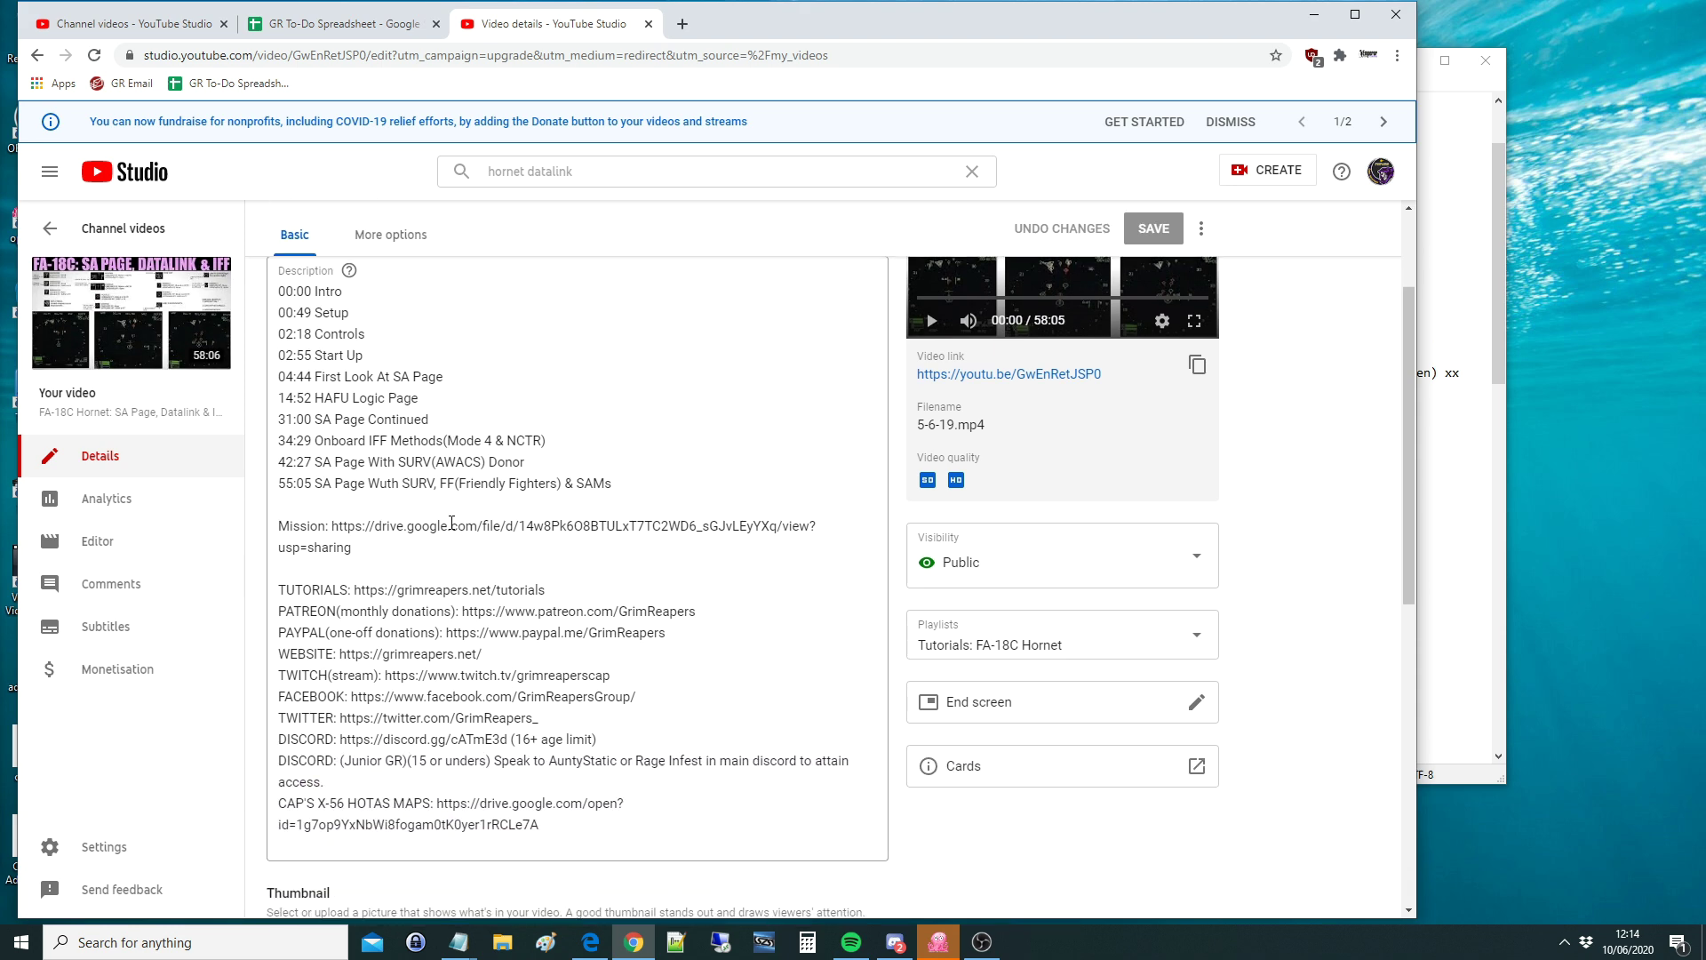
scroll(422, 509, "up", 2)
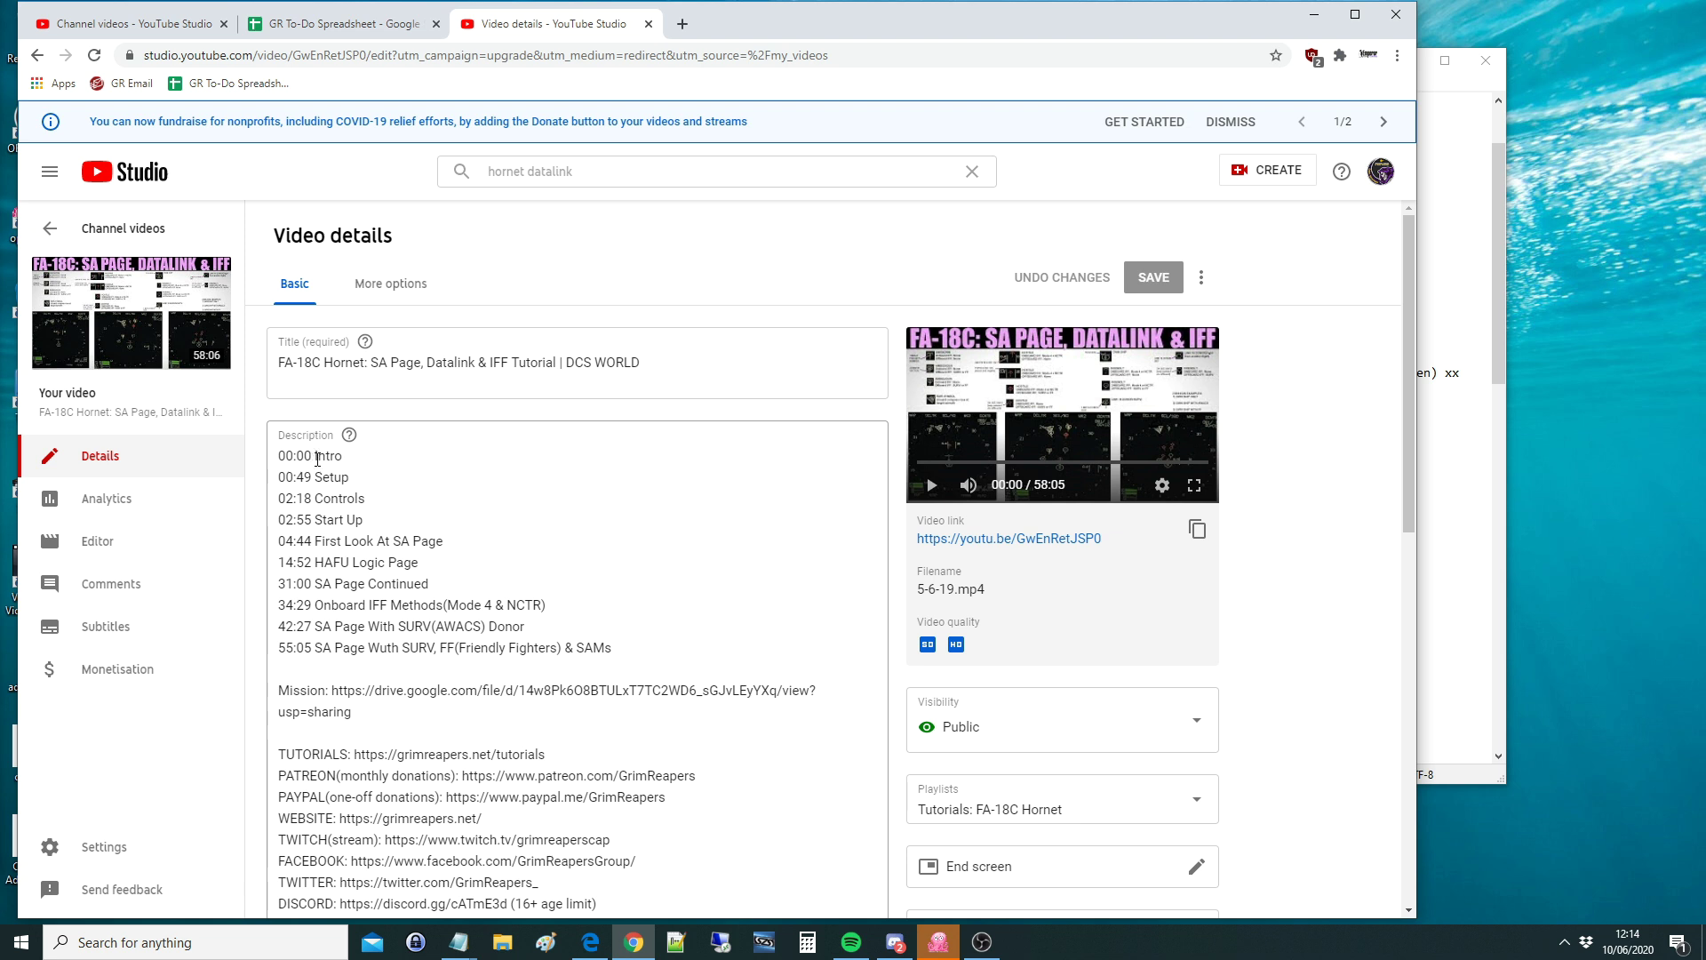
left_click_drag(333, 693, 364, 713)
key("ctrl+c")
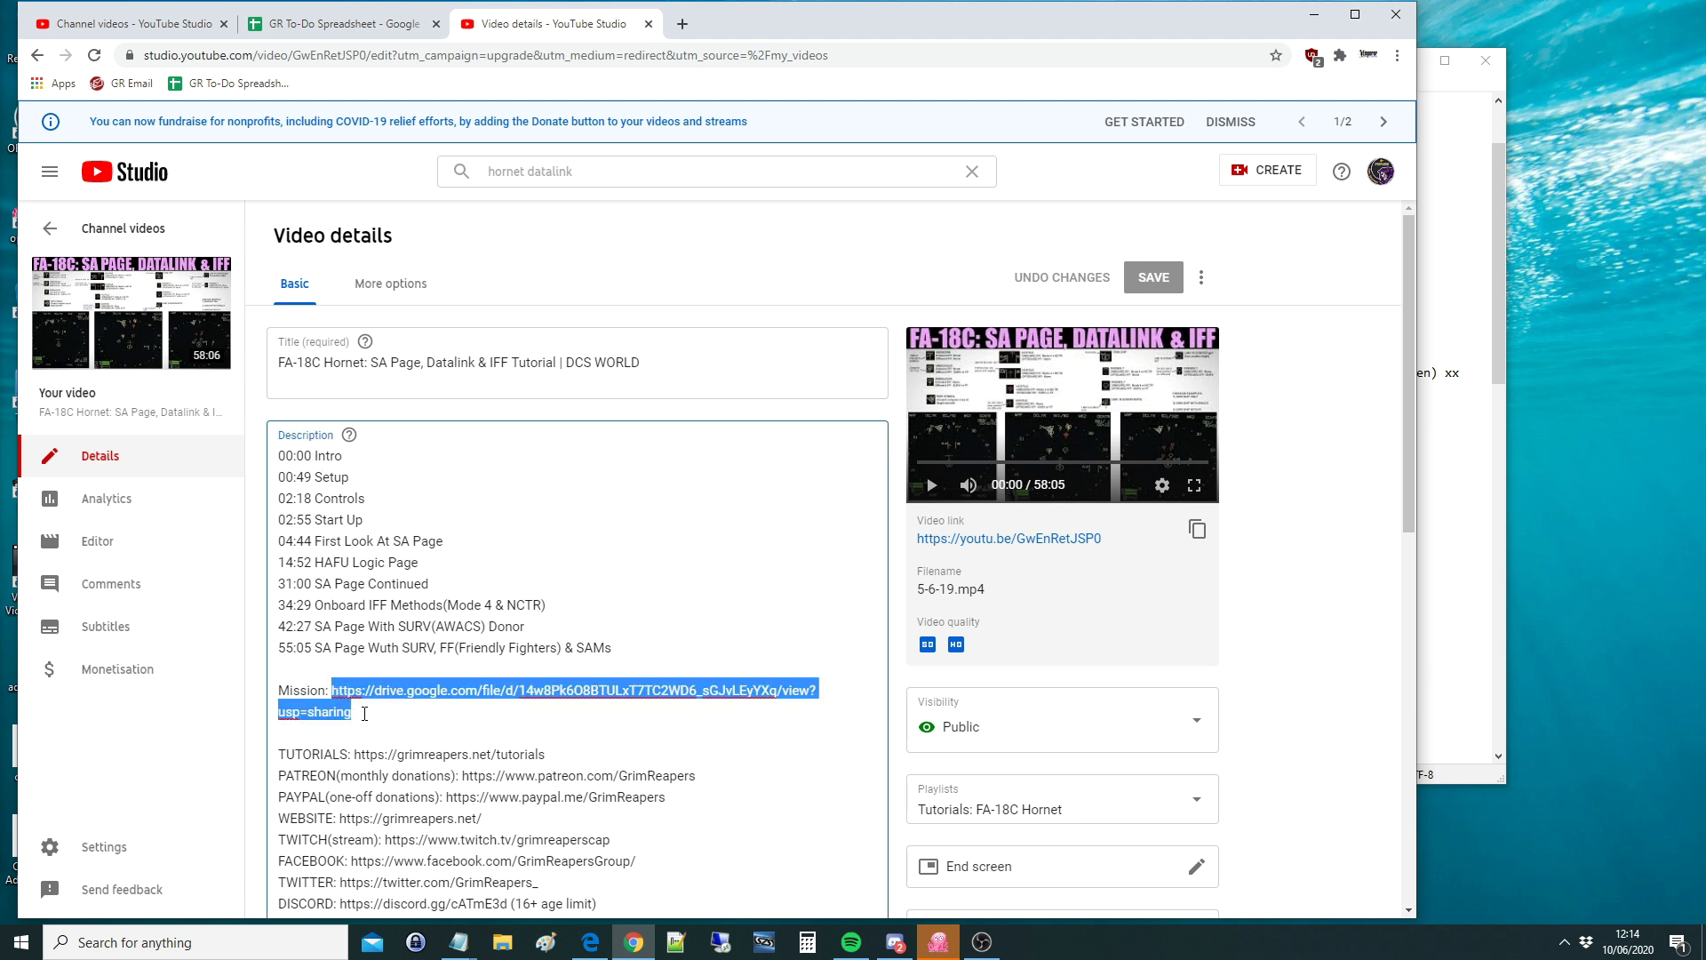
left_click(682, 24)
key("ctrl+v")
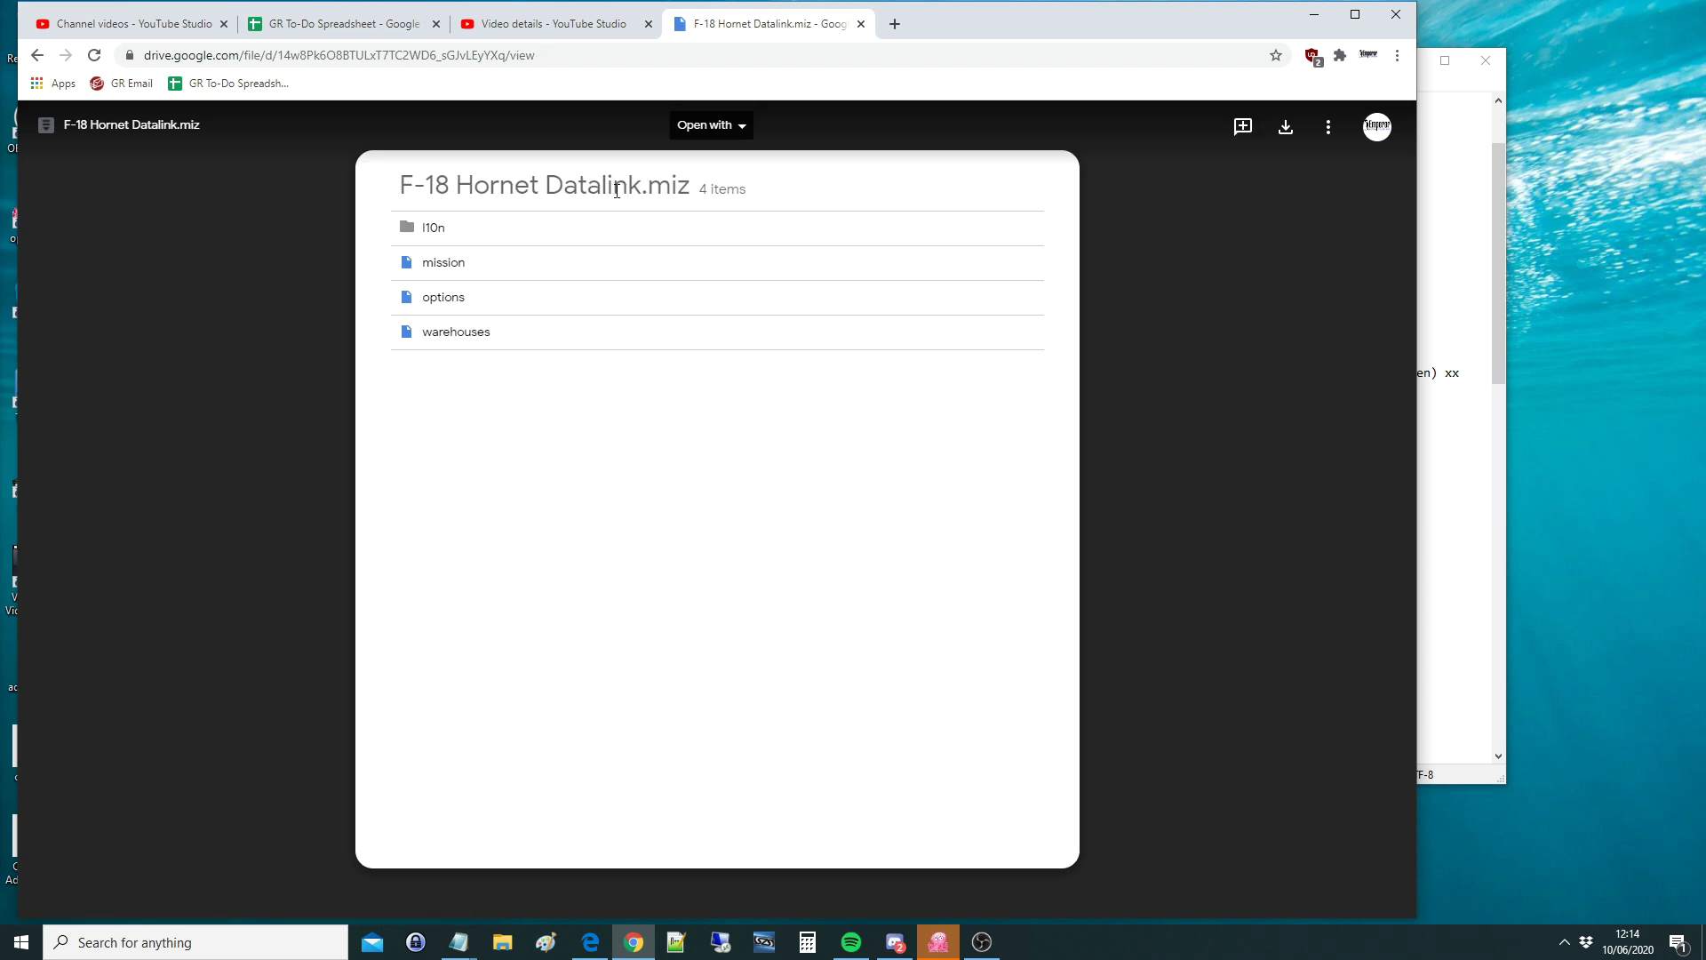
left_click(1288, 134)
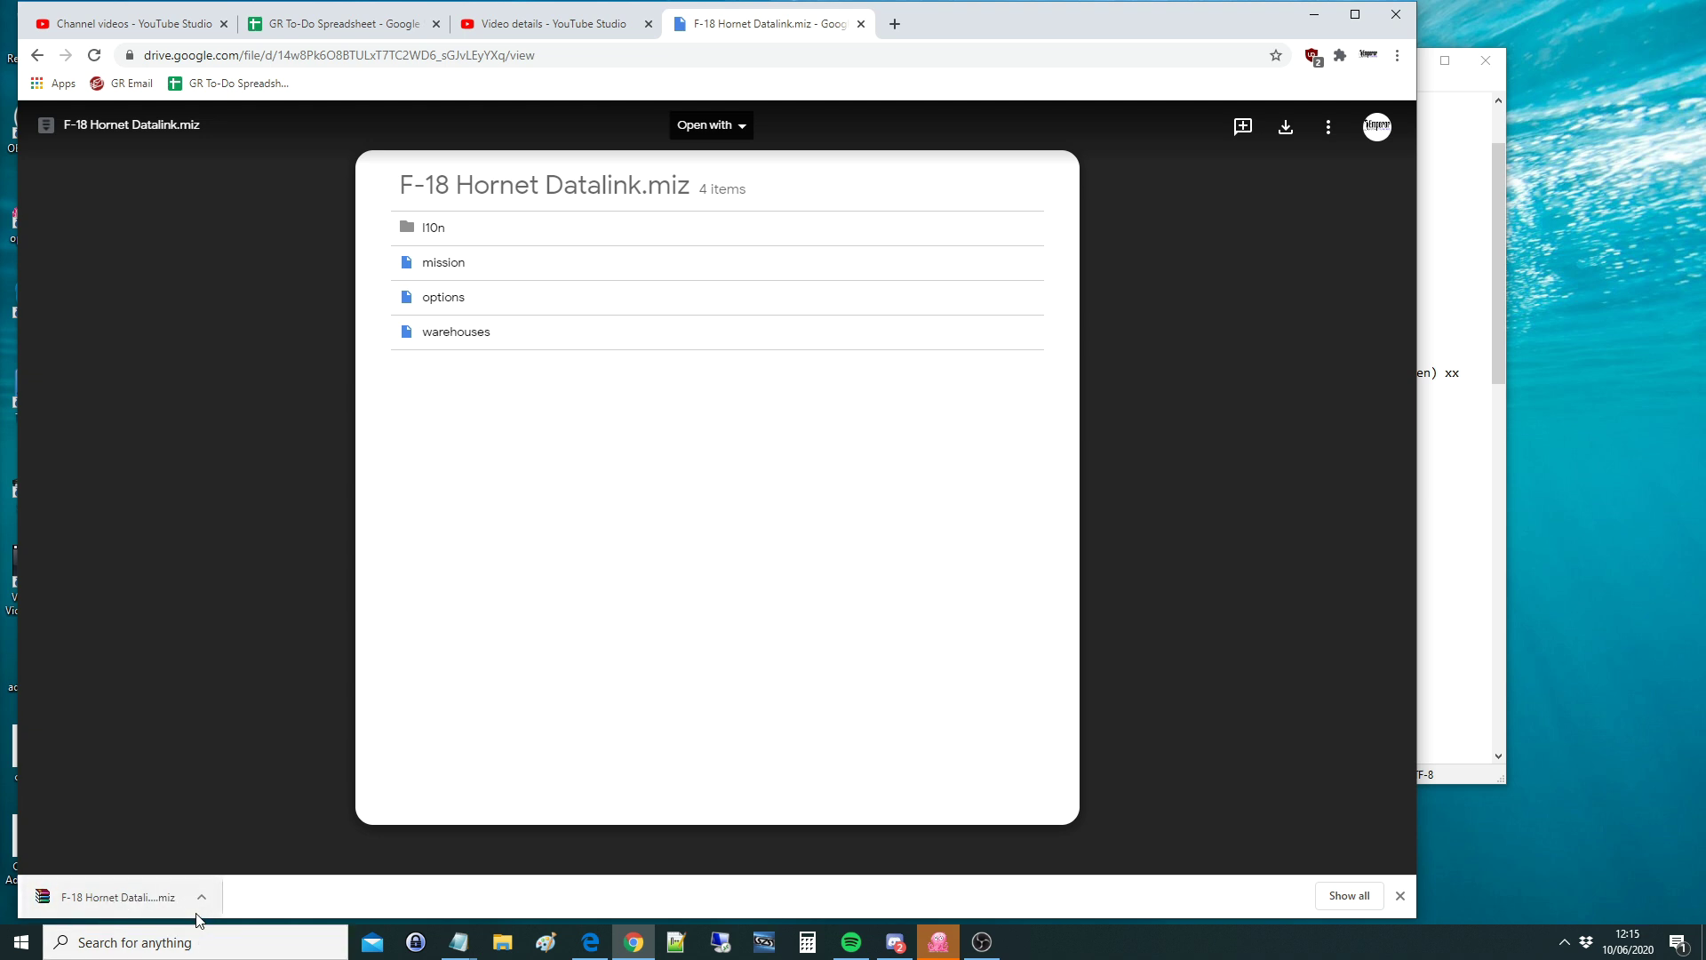
Close the Google Drive and video details tabs, and minimise the browser and the Twitch.txt window
left_click(861, 24)
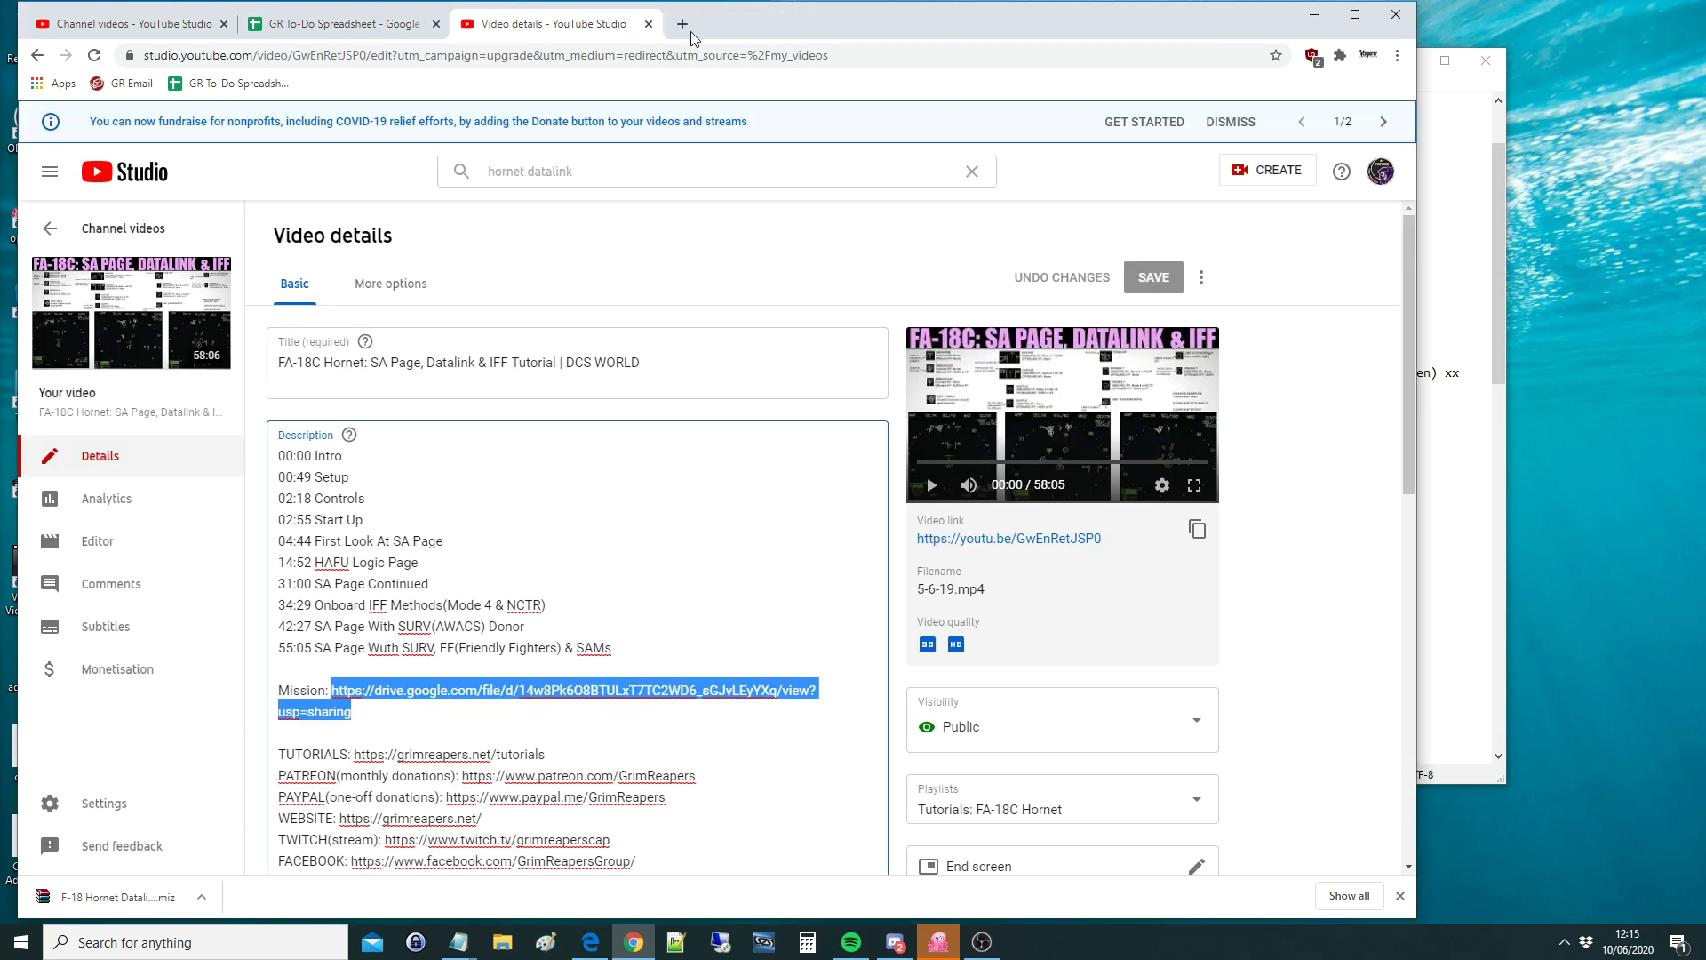
left_click(648, 24)
left_click(1315, 15)
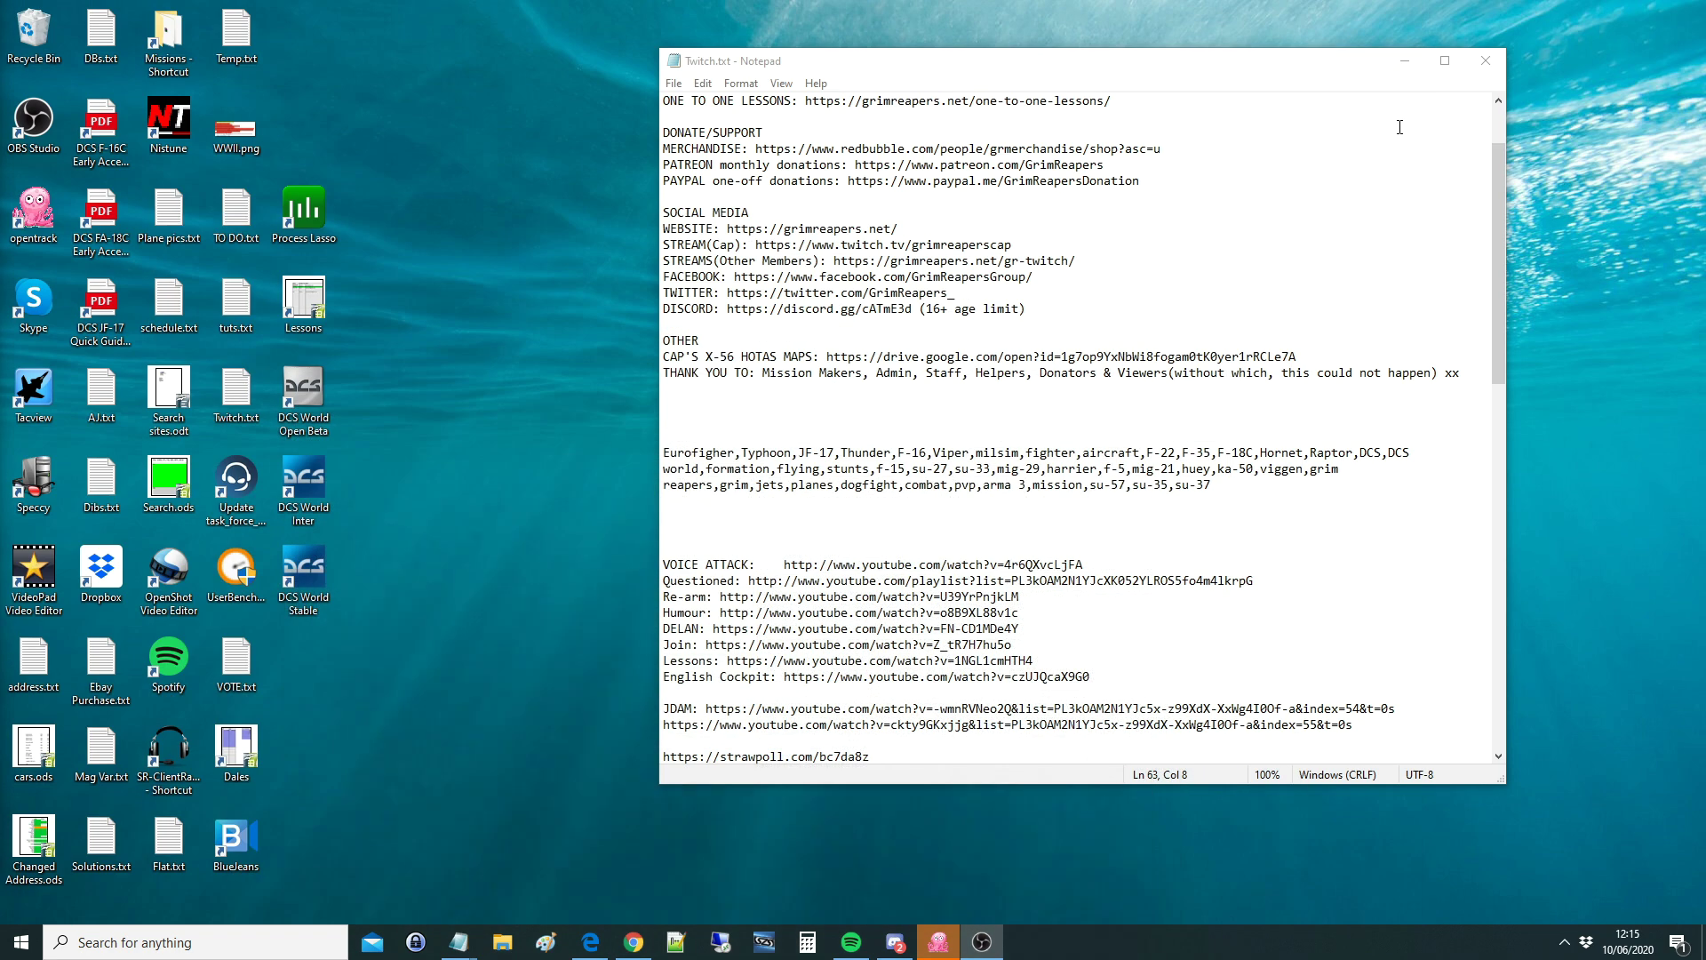
left_click(1405, 60)
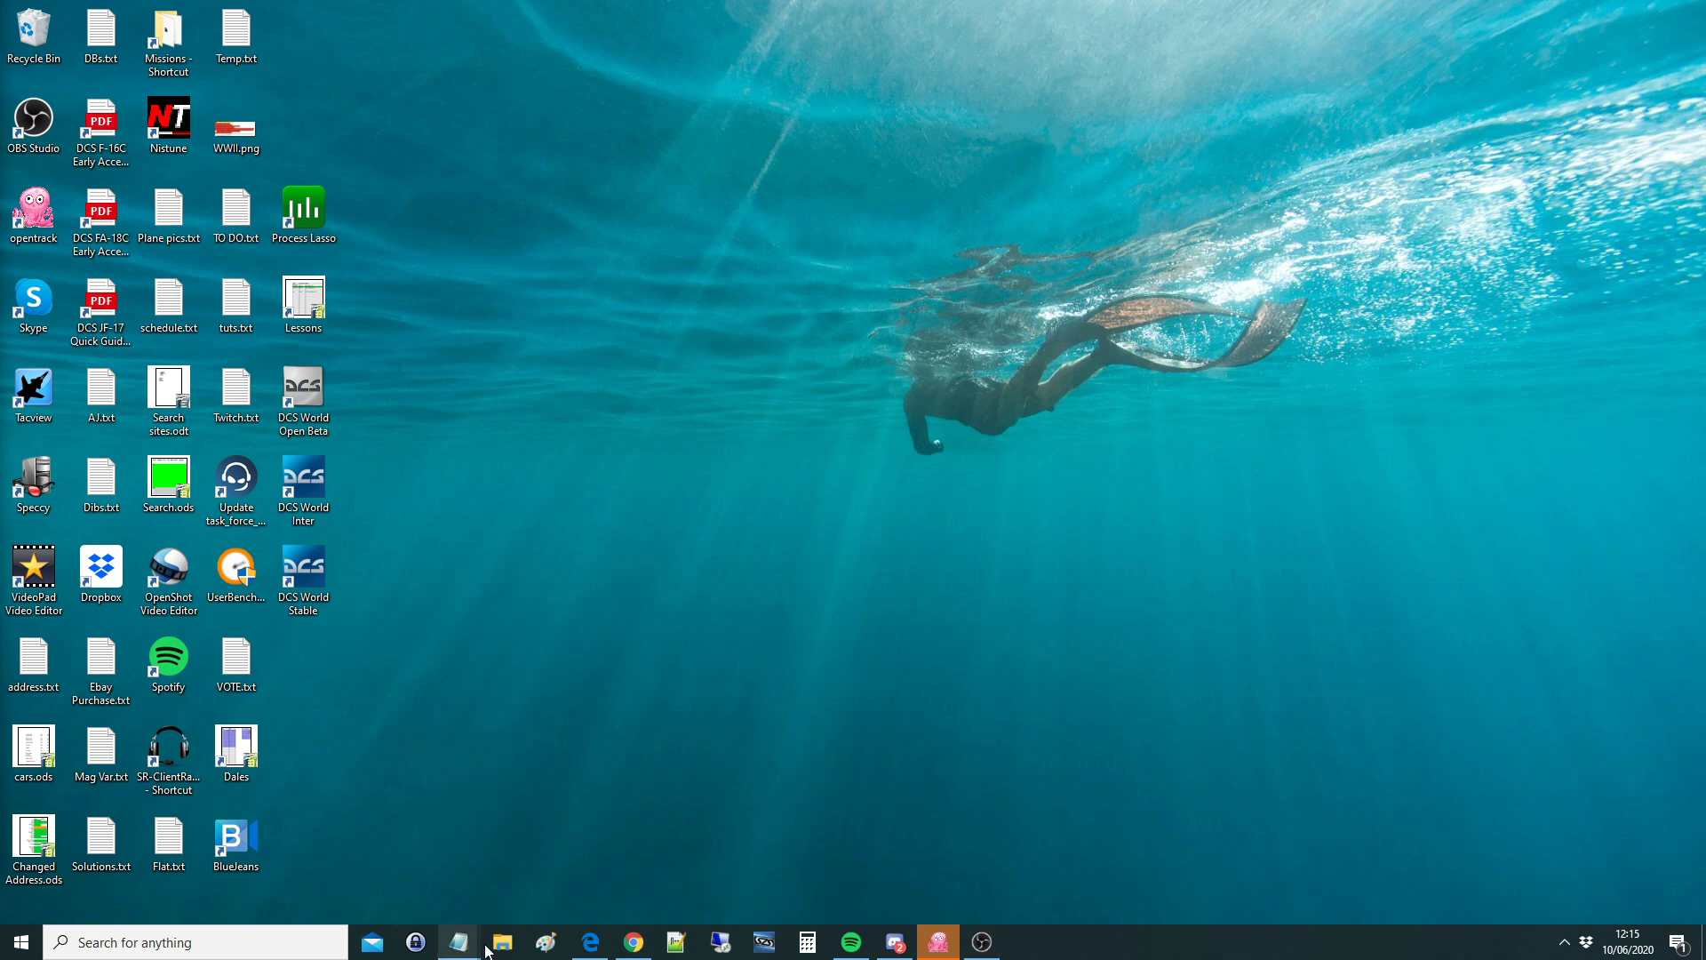
Open the Downloads folder in File Explorer and copy F-18 Hornet Datalink.miz
left_click(502, 942)
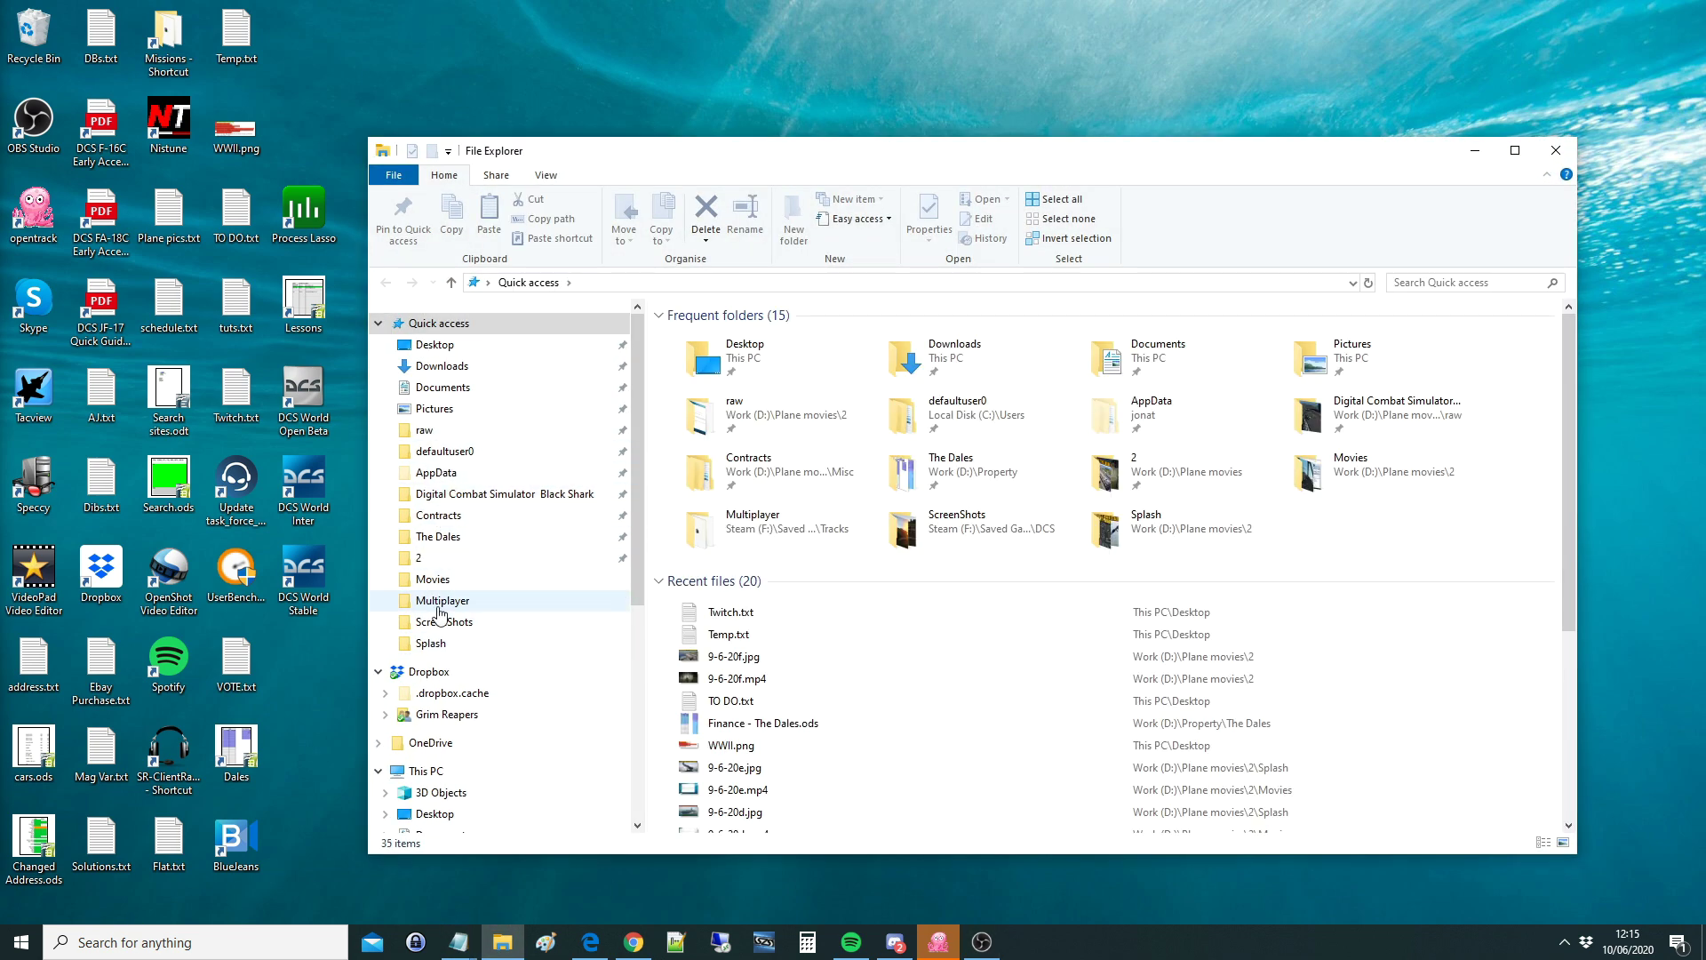
scroll(435, 613, "down", 3)
scroll(435, 618, "down", 1)
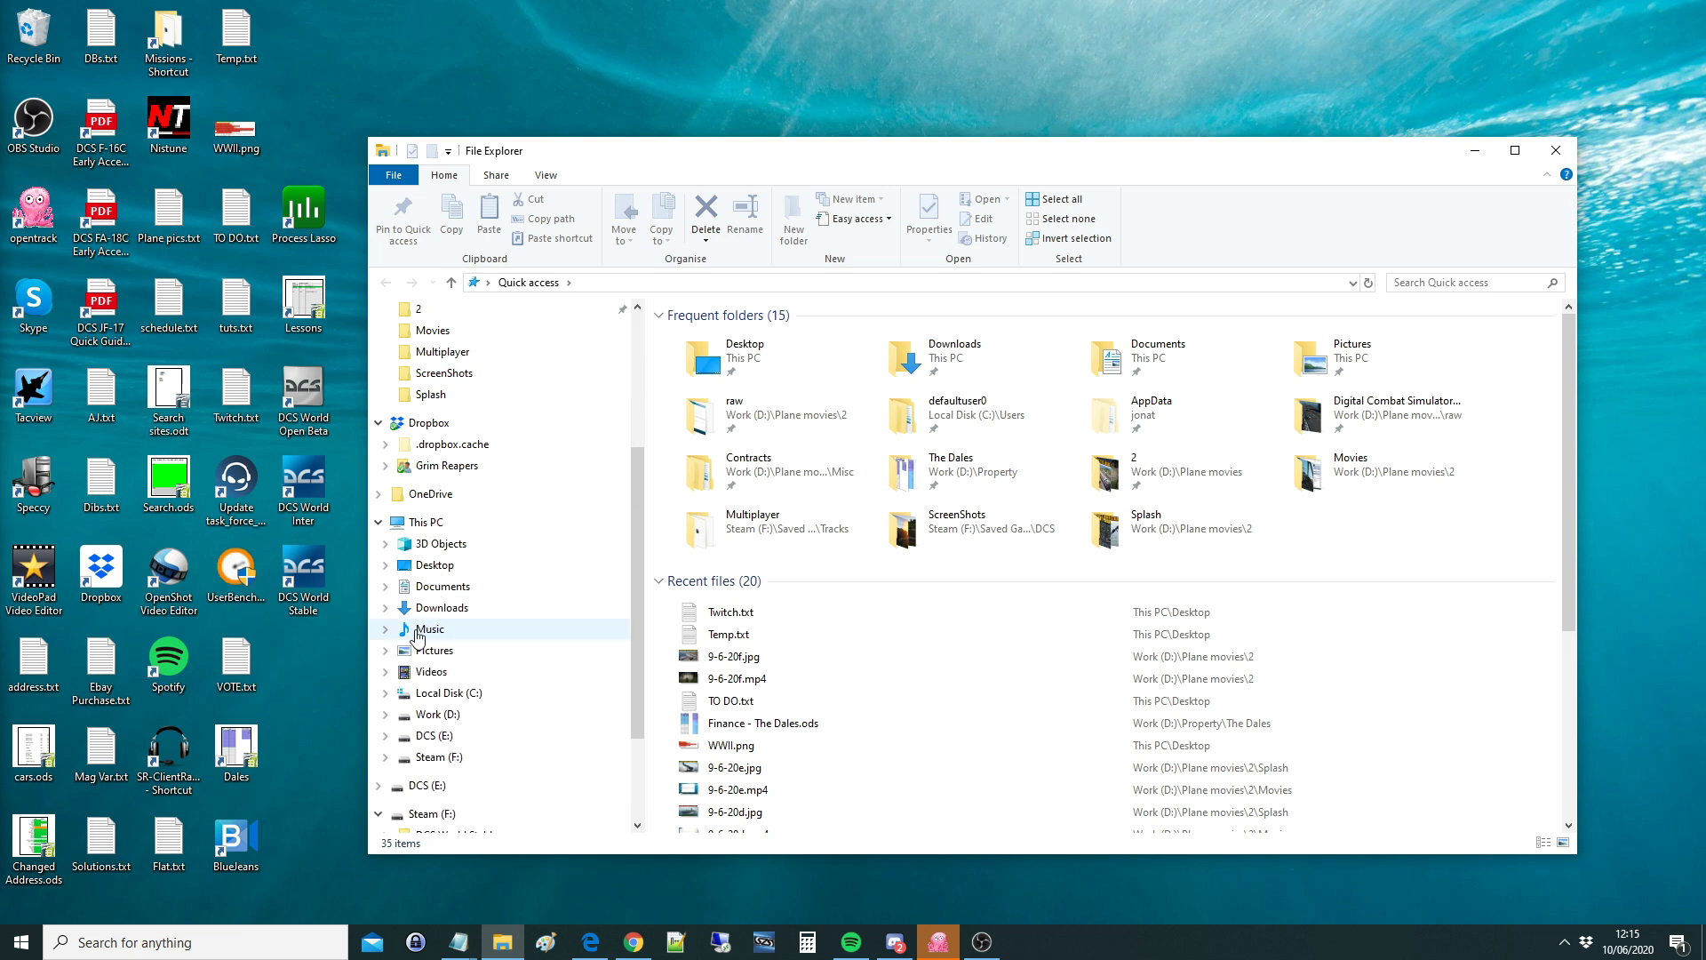
left_click(433, 607)
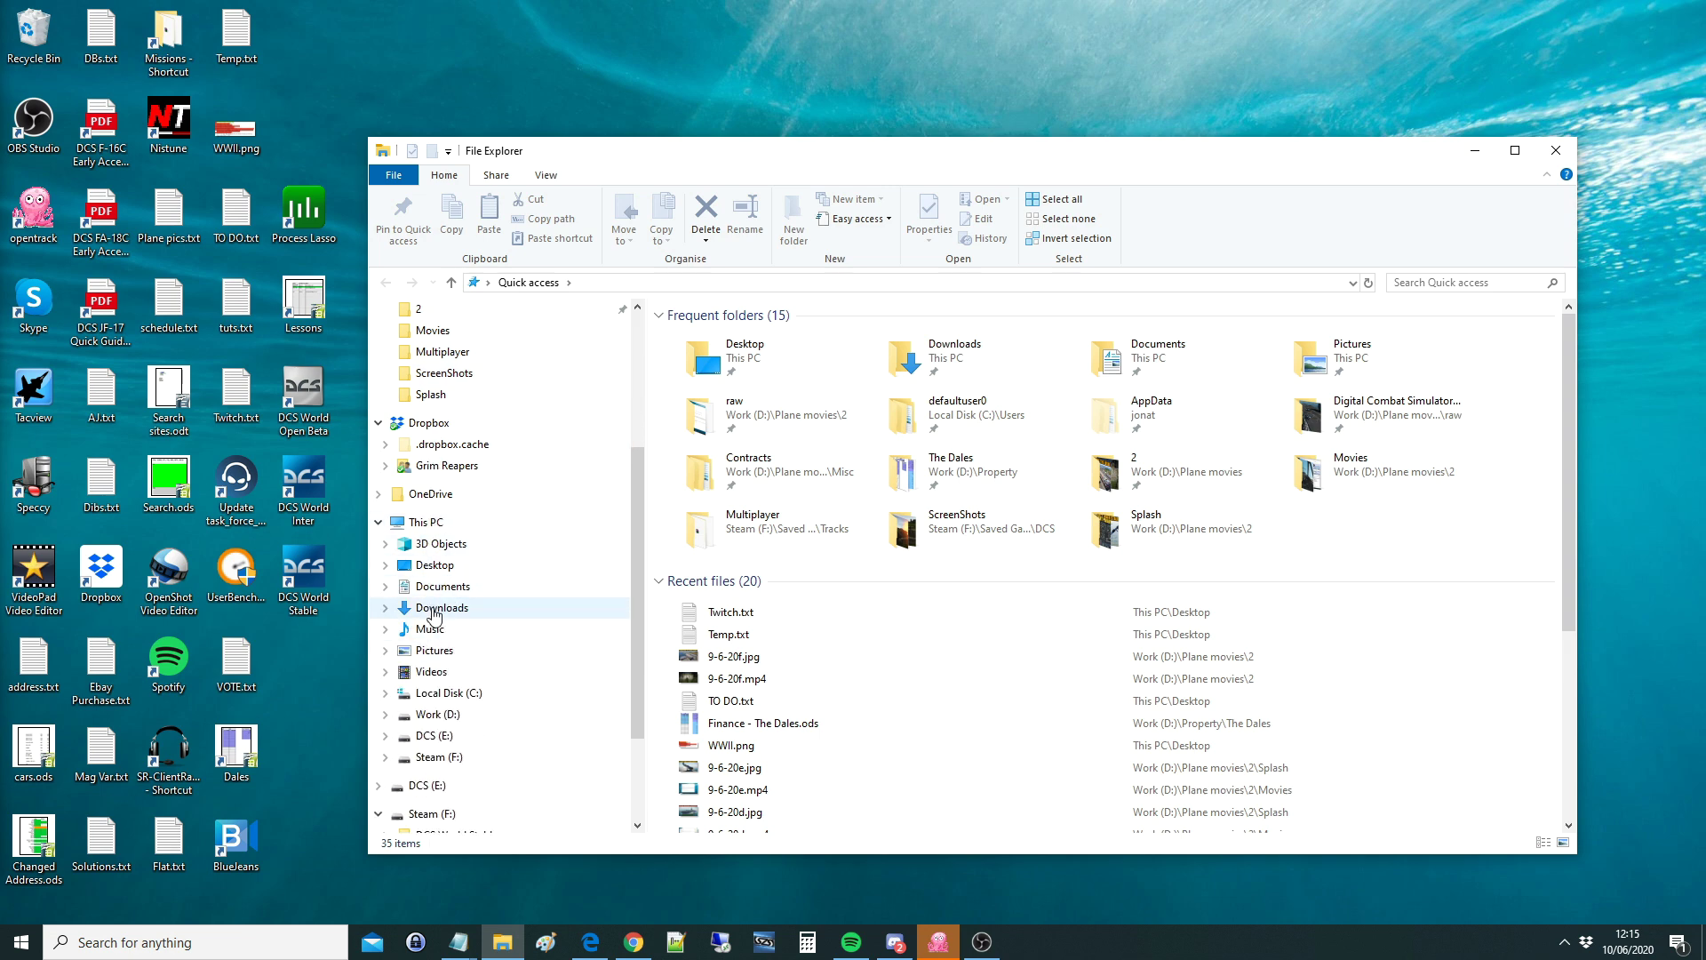
left_click(694, 364)
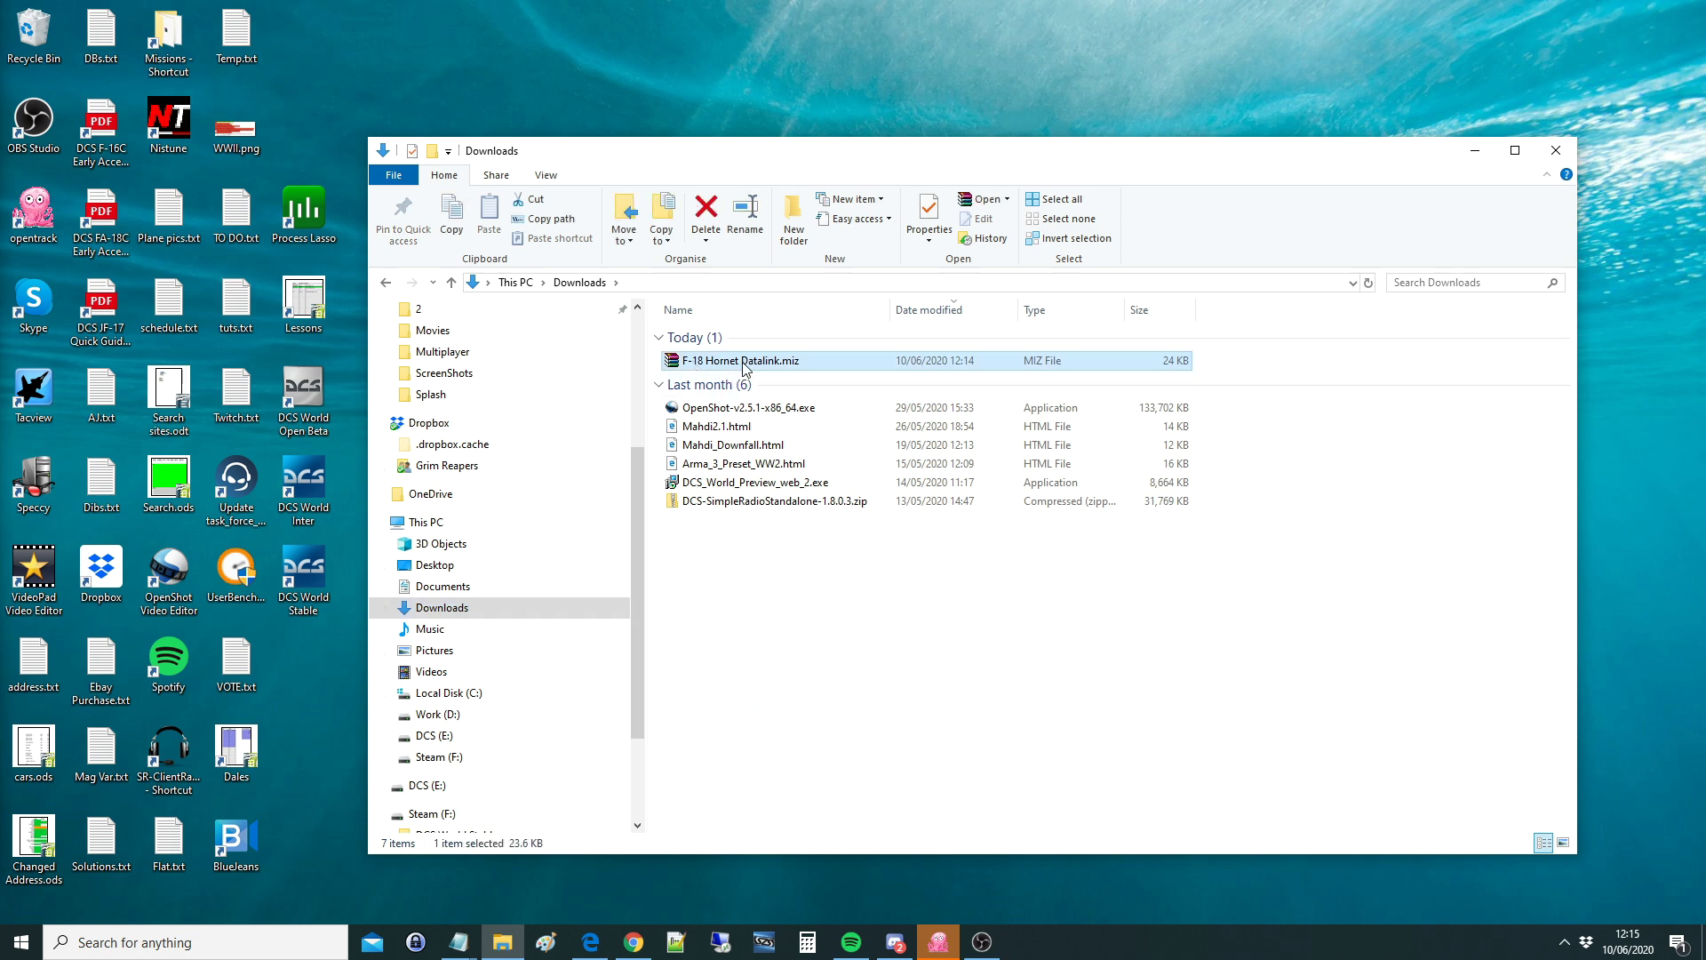
right_click(743, 362)
left_click(785, 633)
left_click(789, 624)
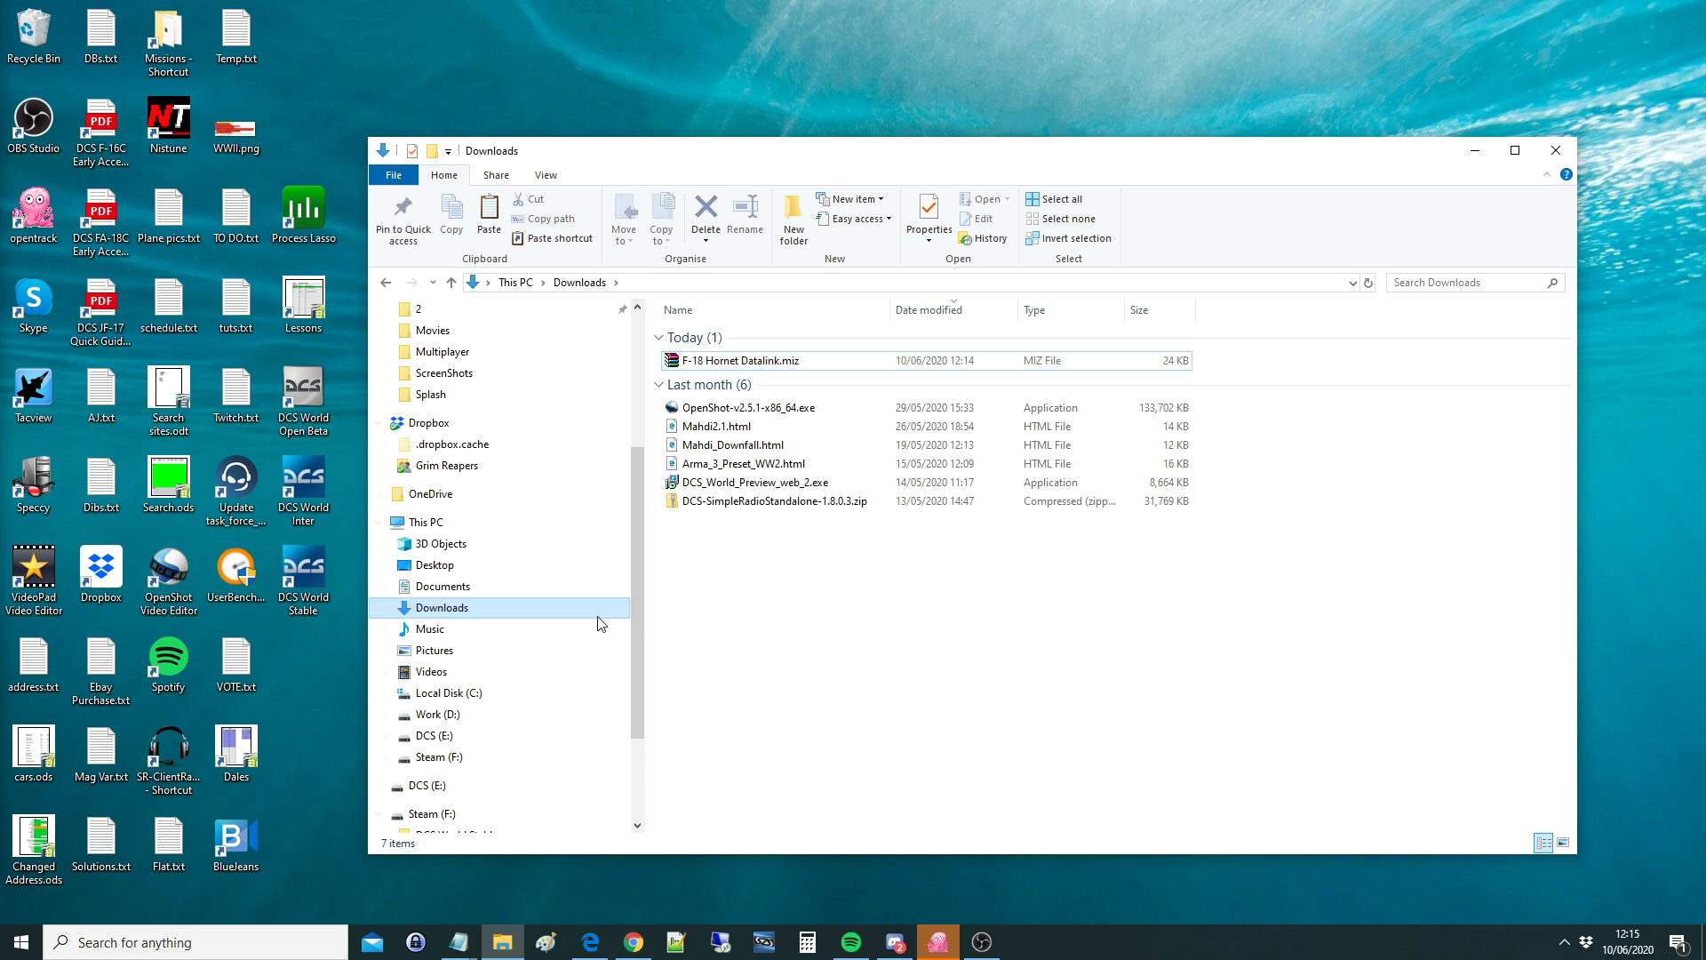
Browse to the Saved Games folder inside the user's profile on Local Disk (C:)
left_click(476, 702)
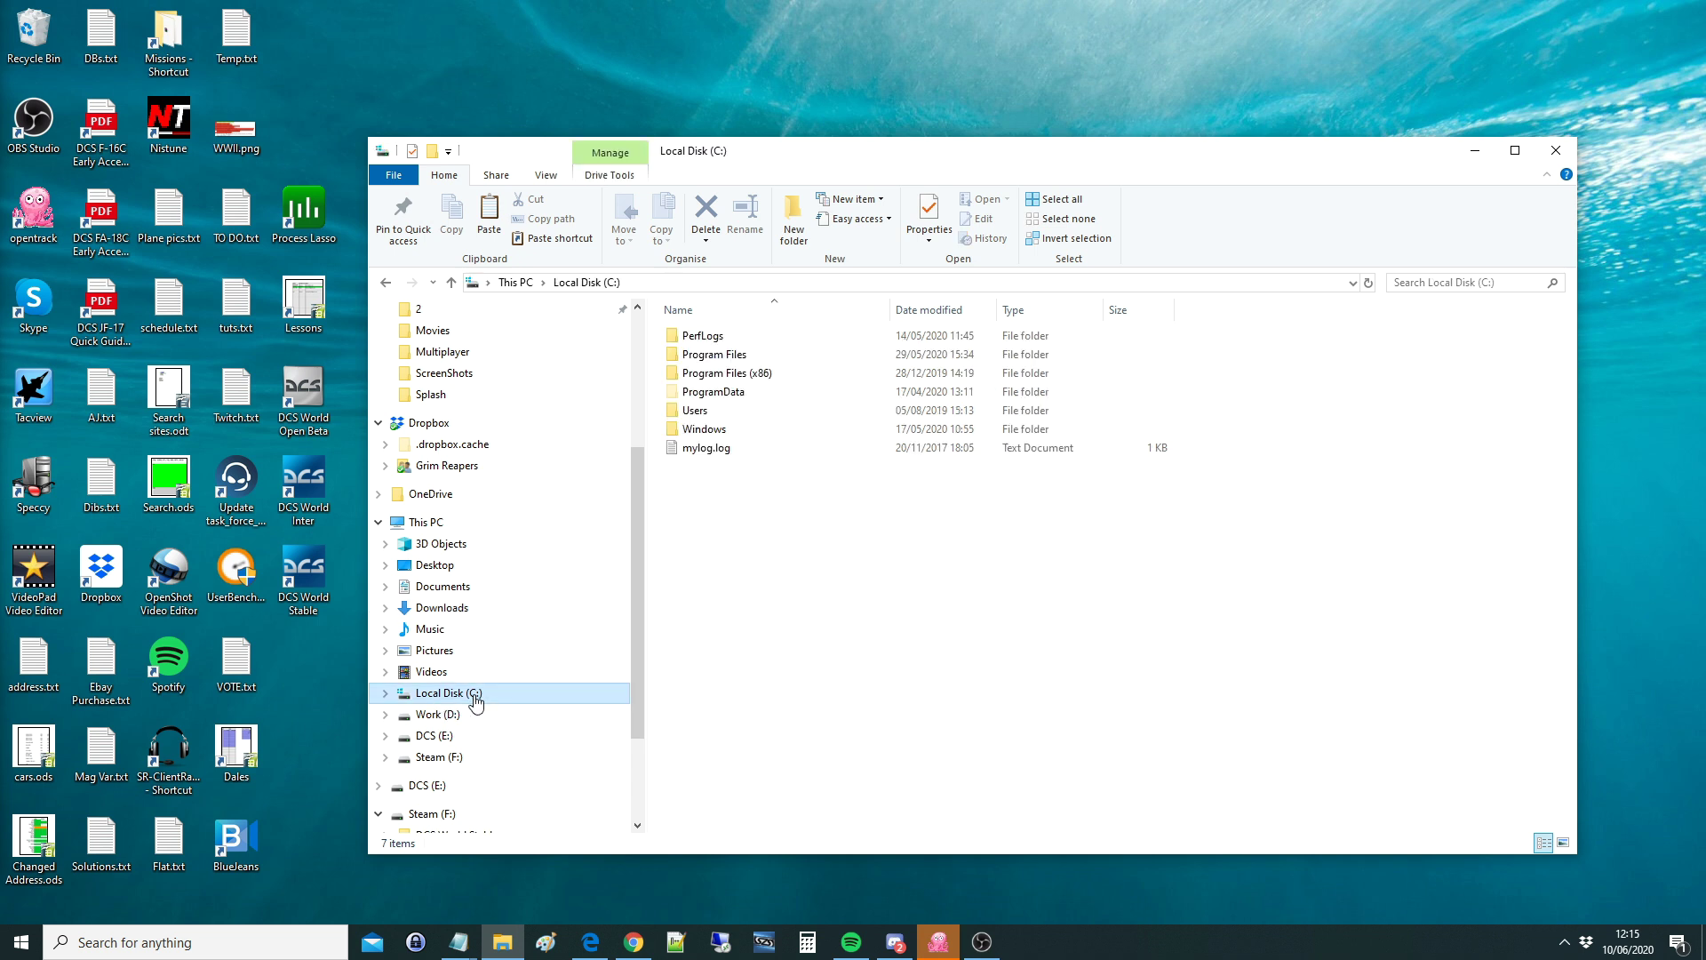
left_click(697, 416)
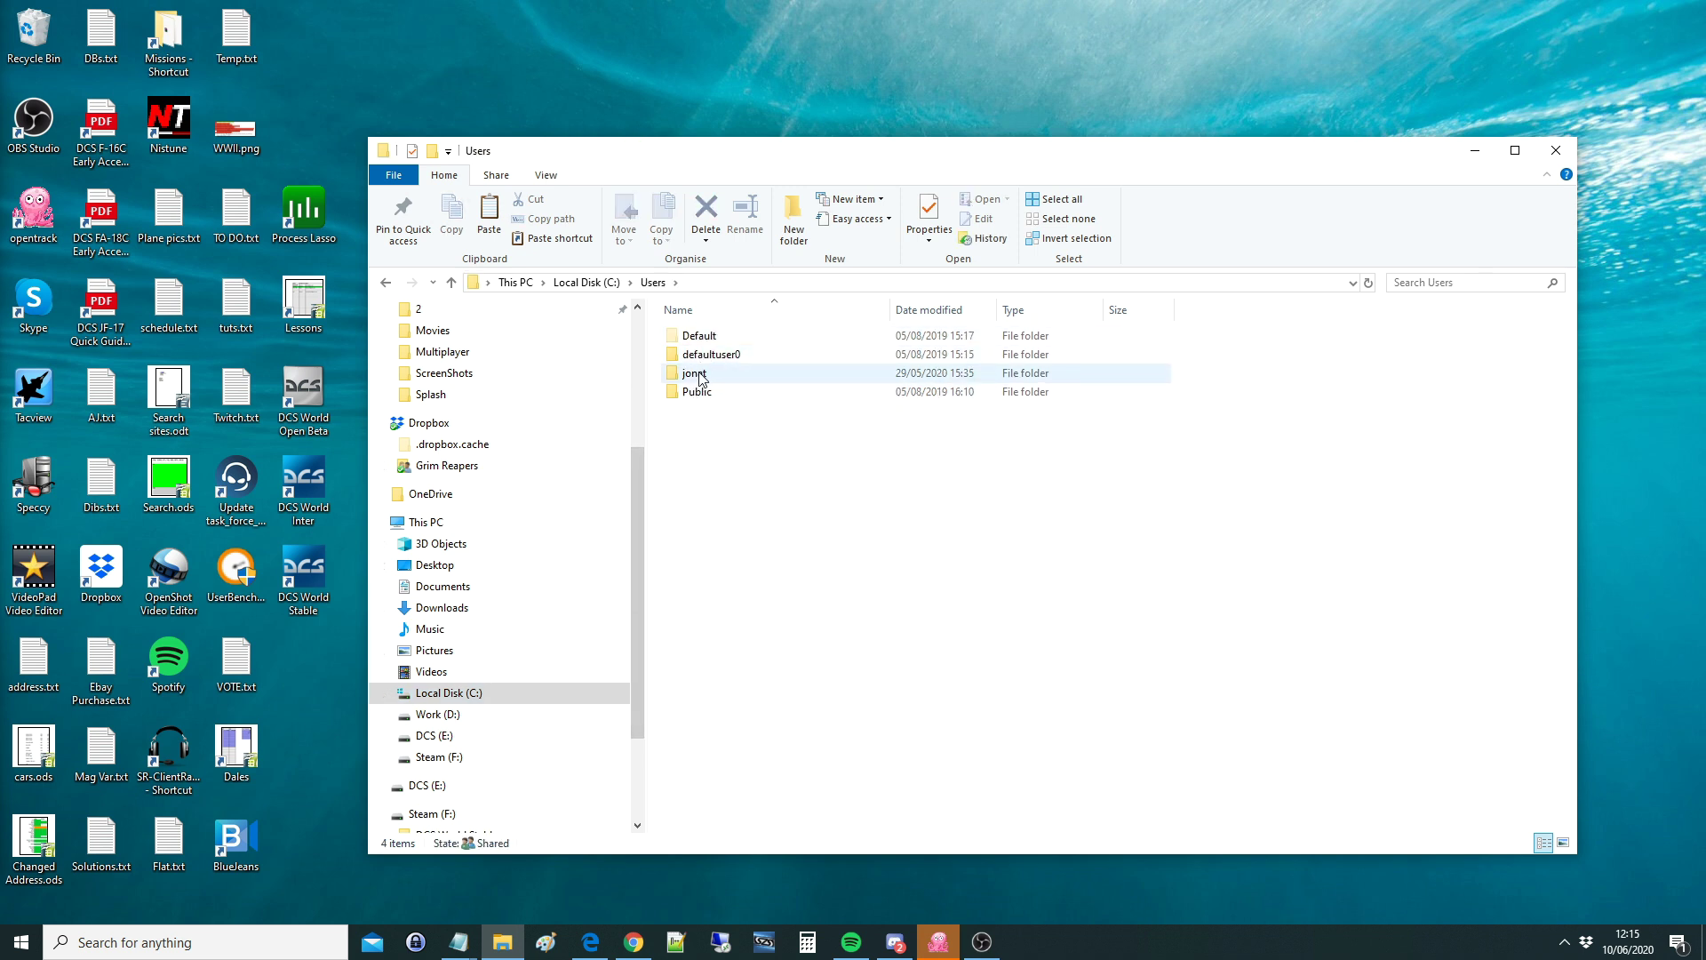
double_click(697, 375)
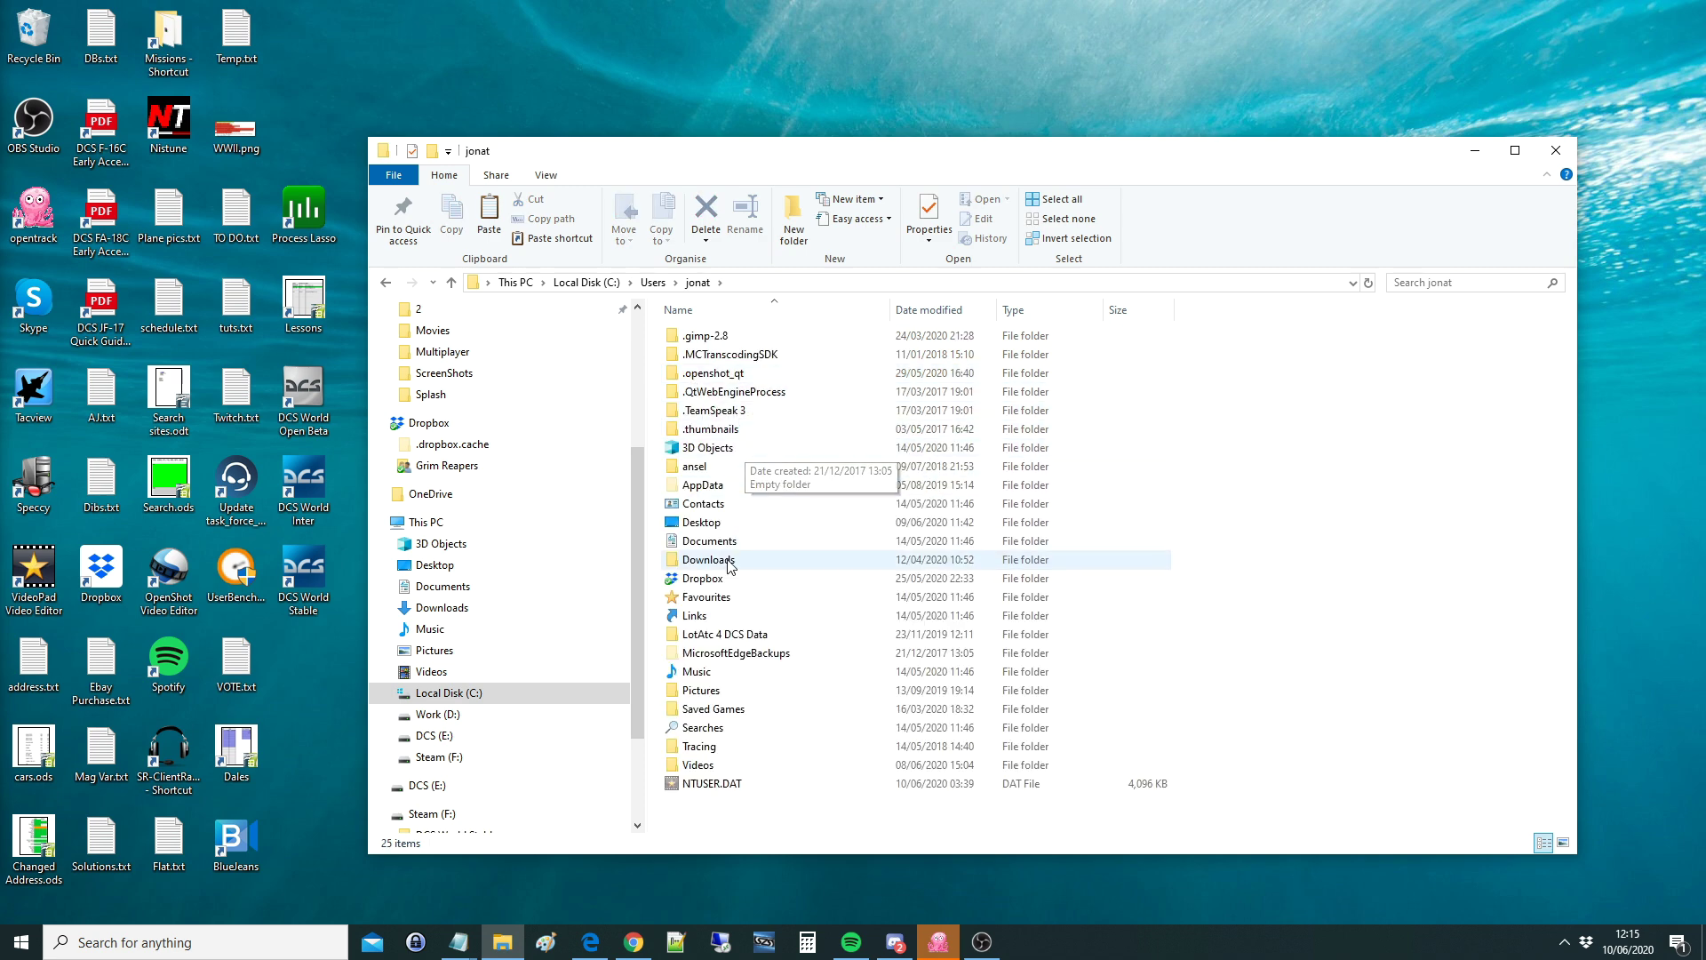
double_click(705, 709)
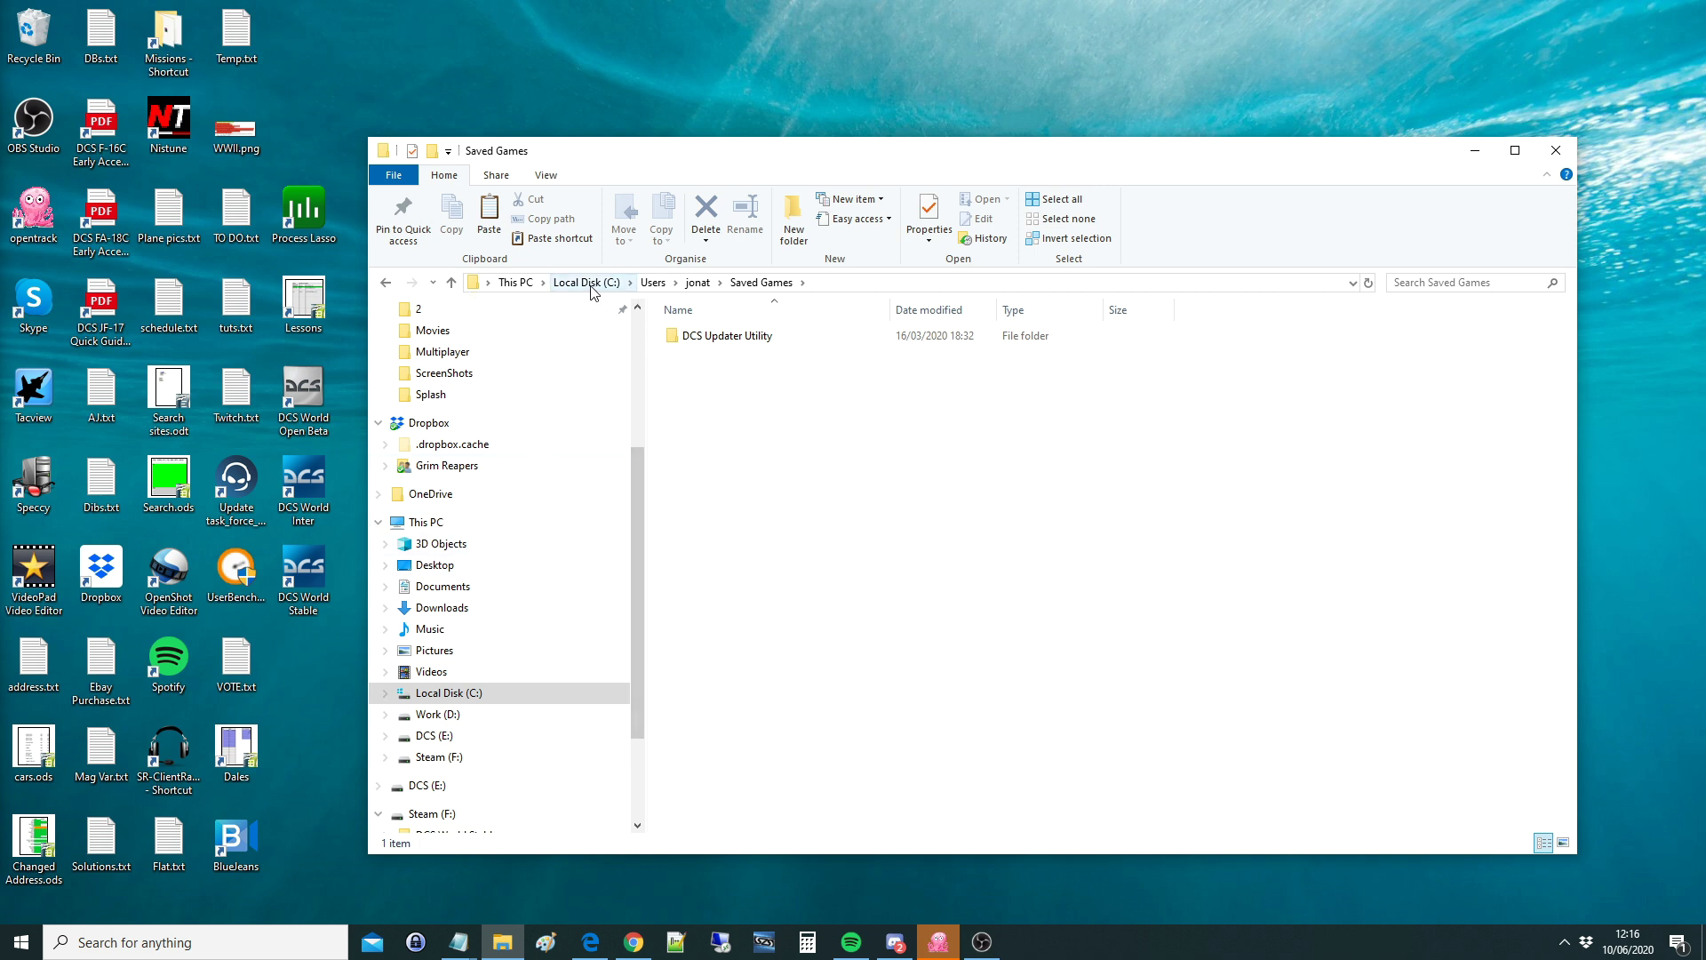
Browse to the Missions folder inside Saved Games > DCS on the Steam (F:) drive
scroll(560, 551, "down", 2)
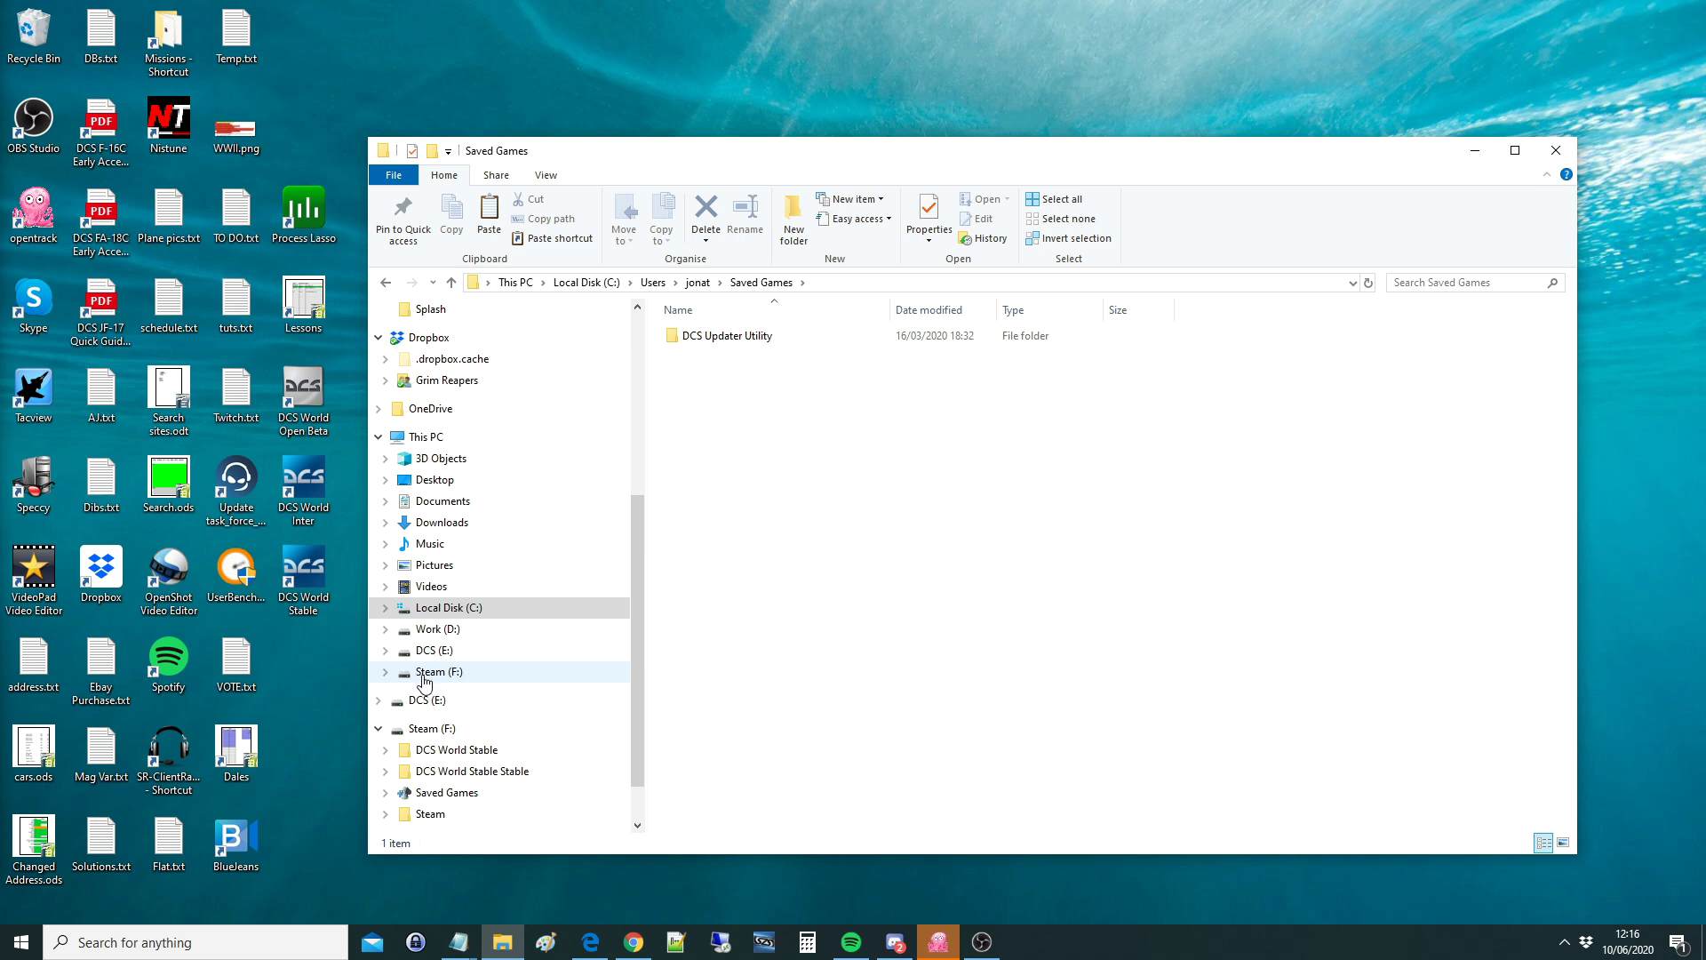
left_click(425, 675)
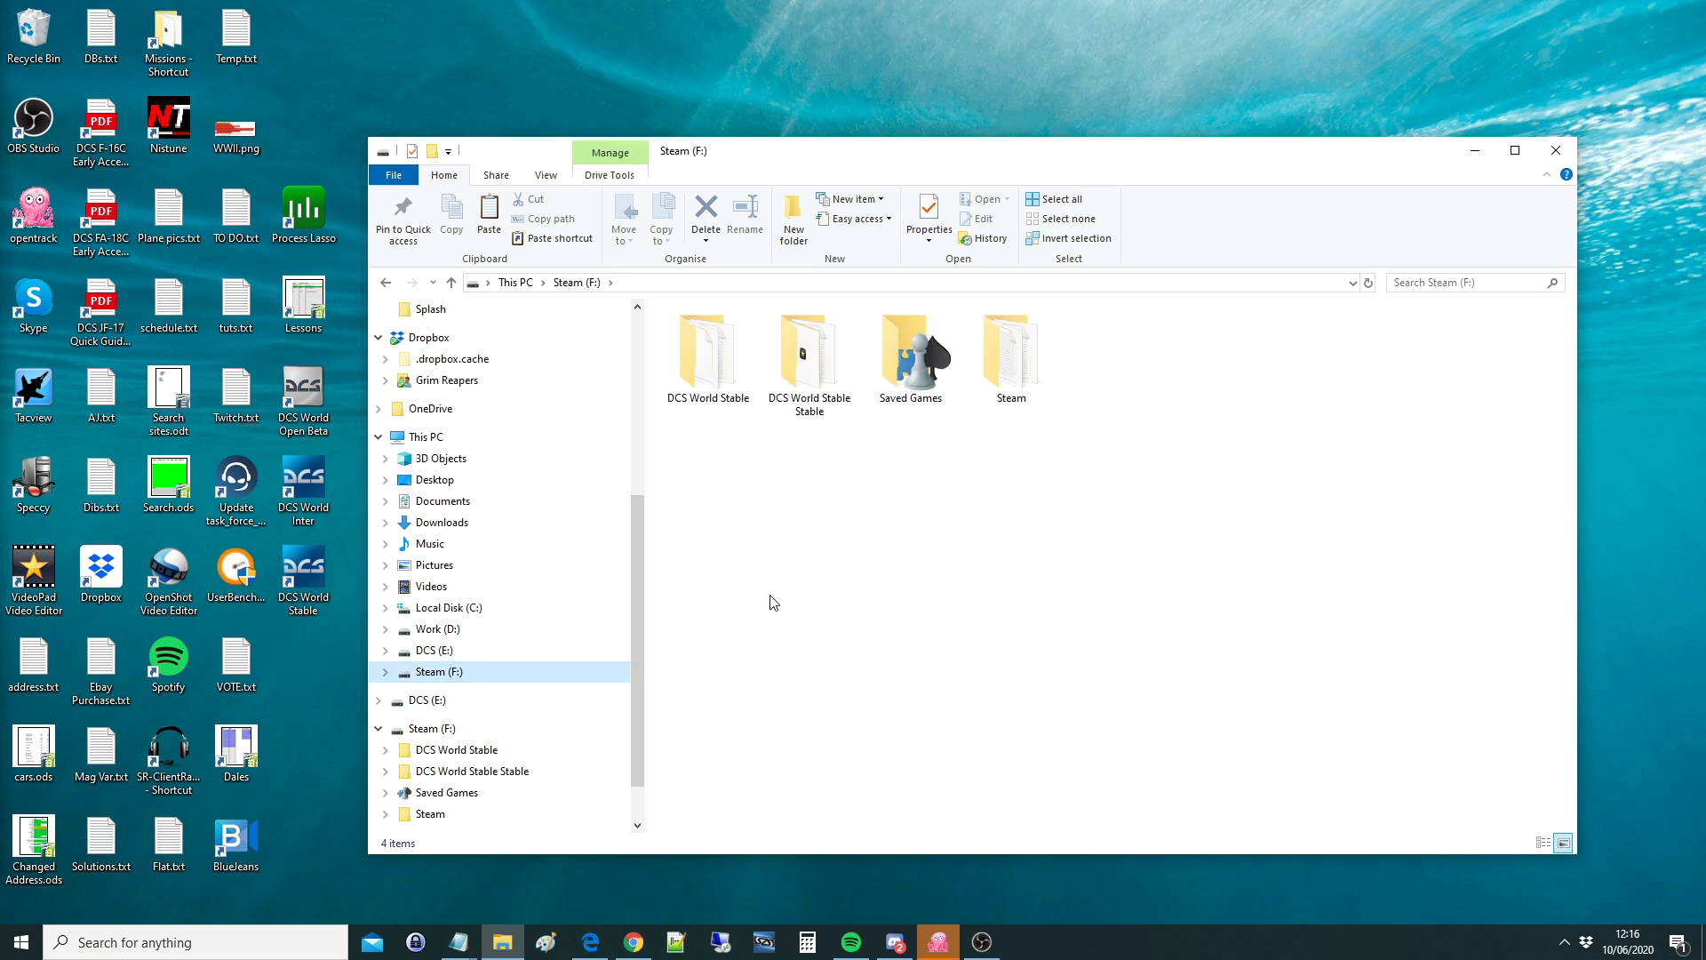
double_click(912, 343)
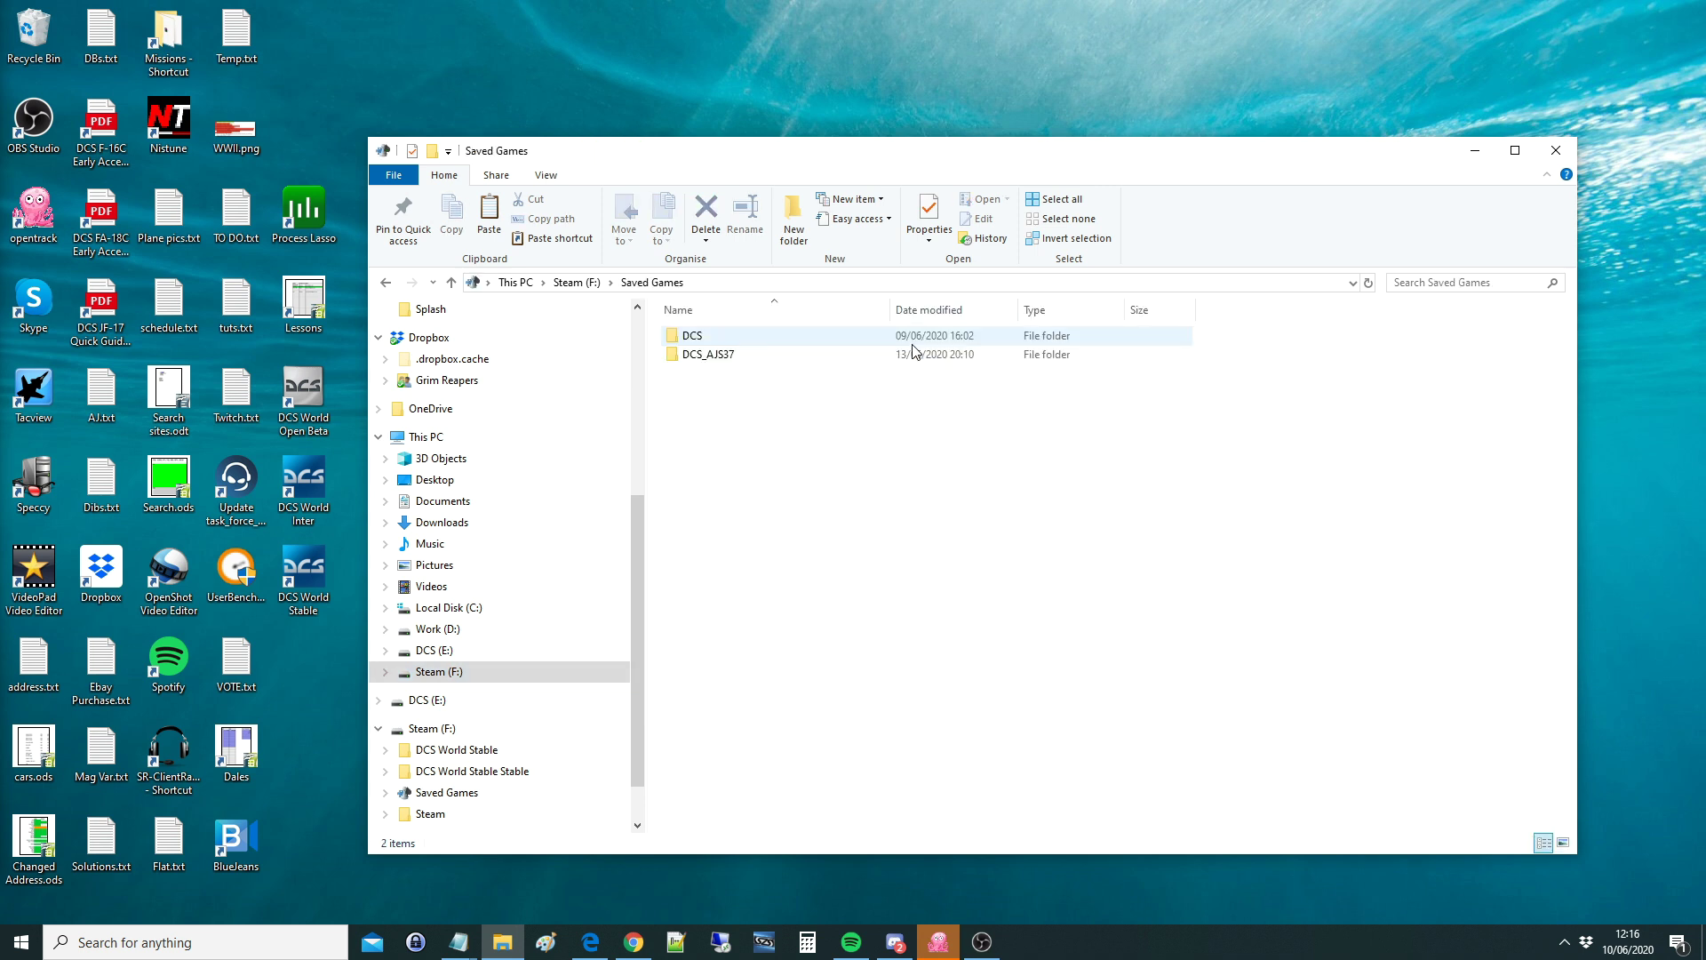
double_click(688, 338)
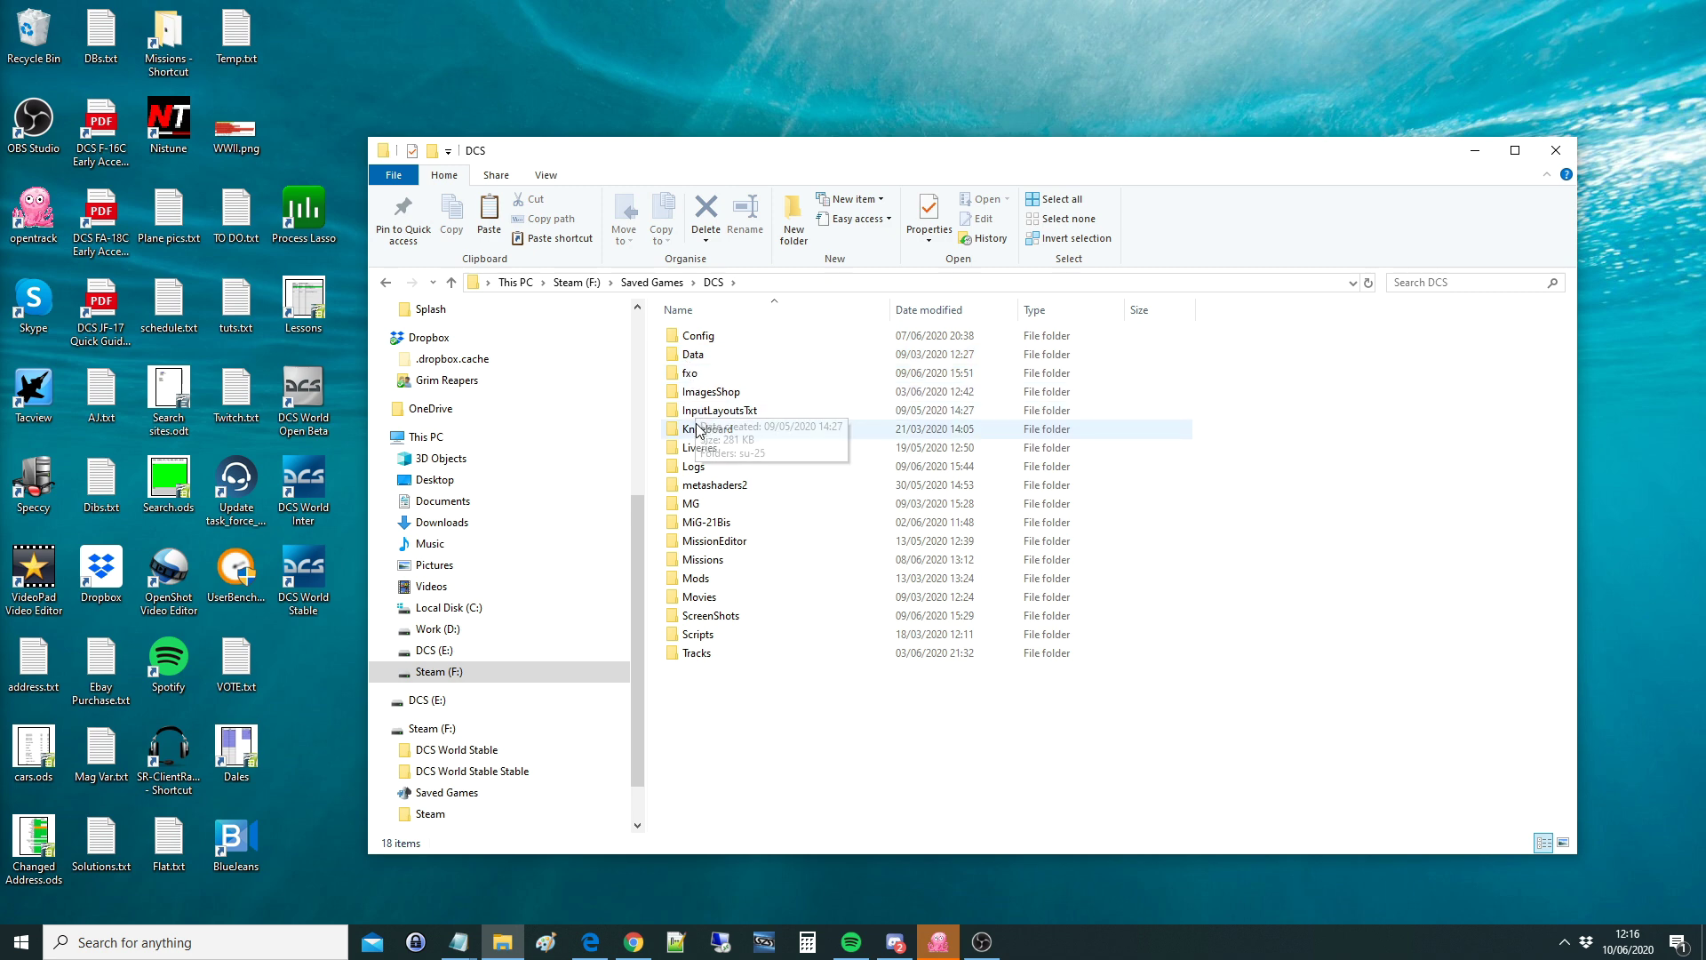
double_click(703, 561)
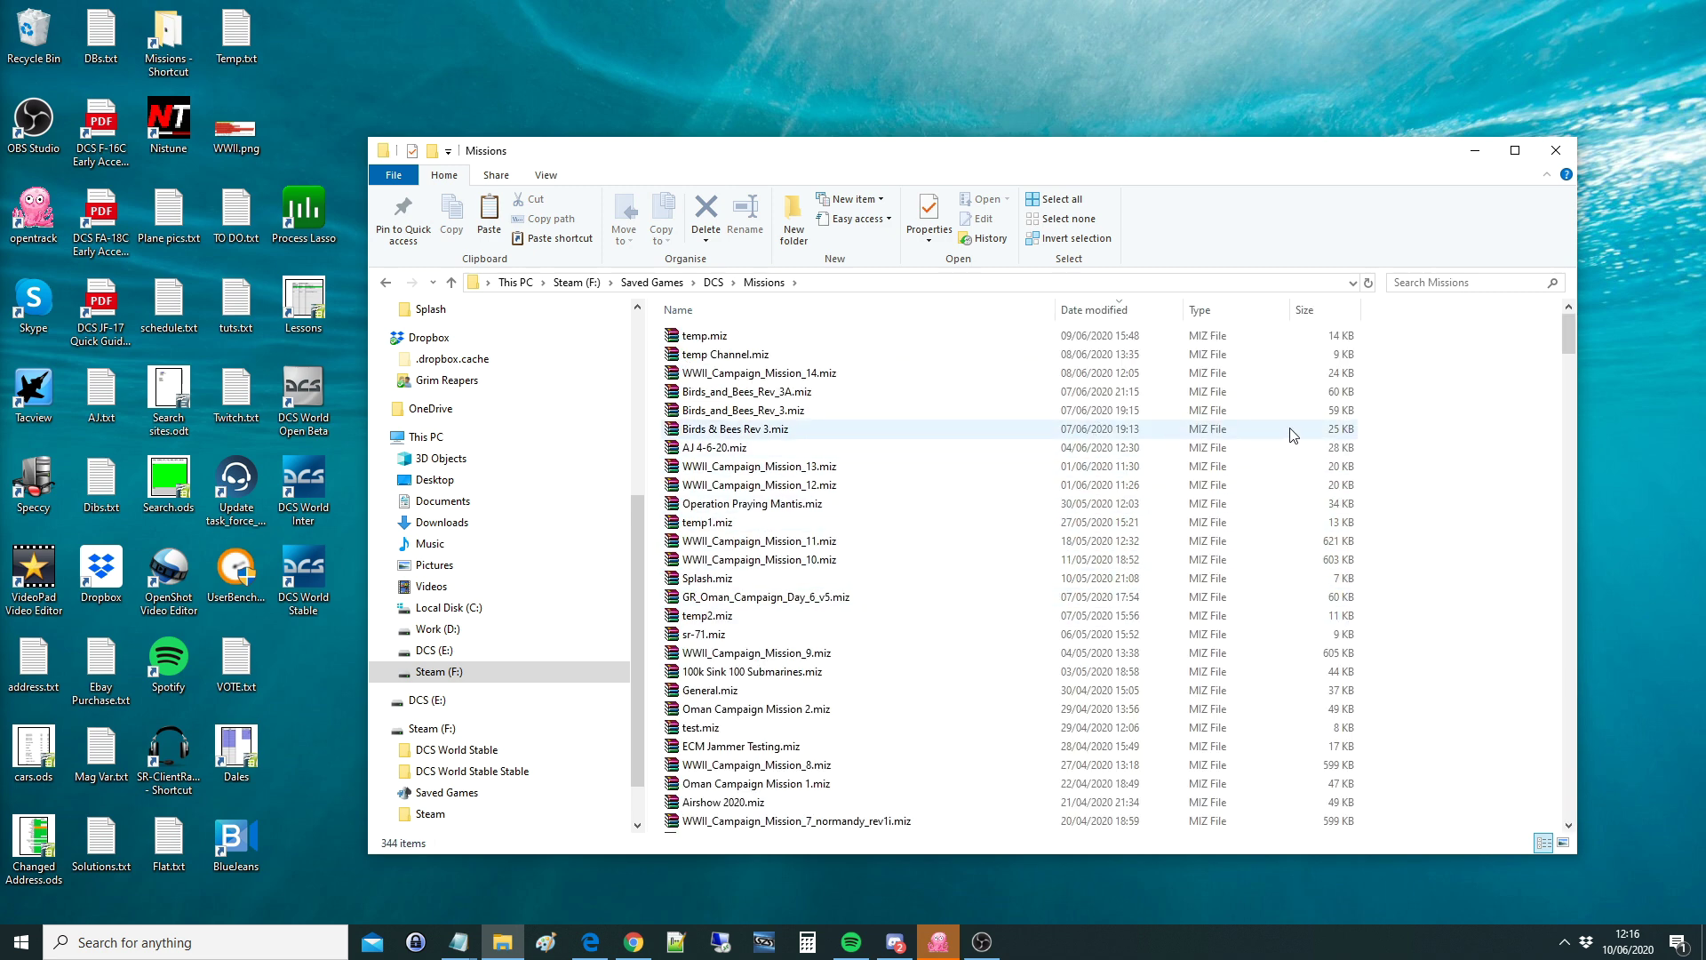
Try to paste the copied F-18 Hornet Datalink.miz into the Missions folder, dismissing the Replace or Skip Files dialog without a choice
right_click(1406, 419)
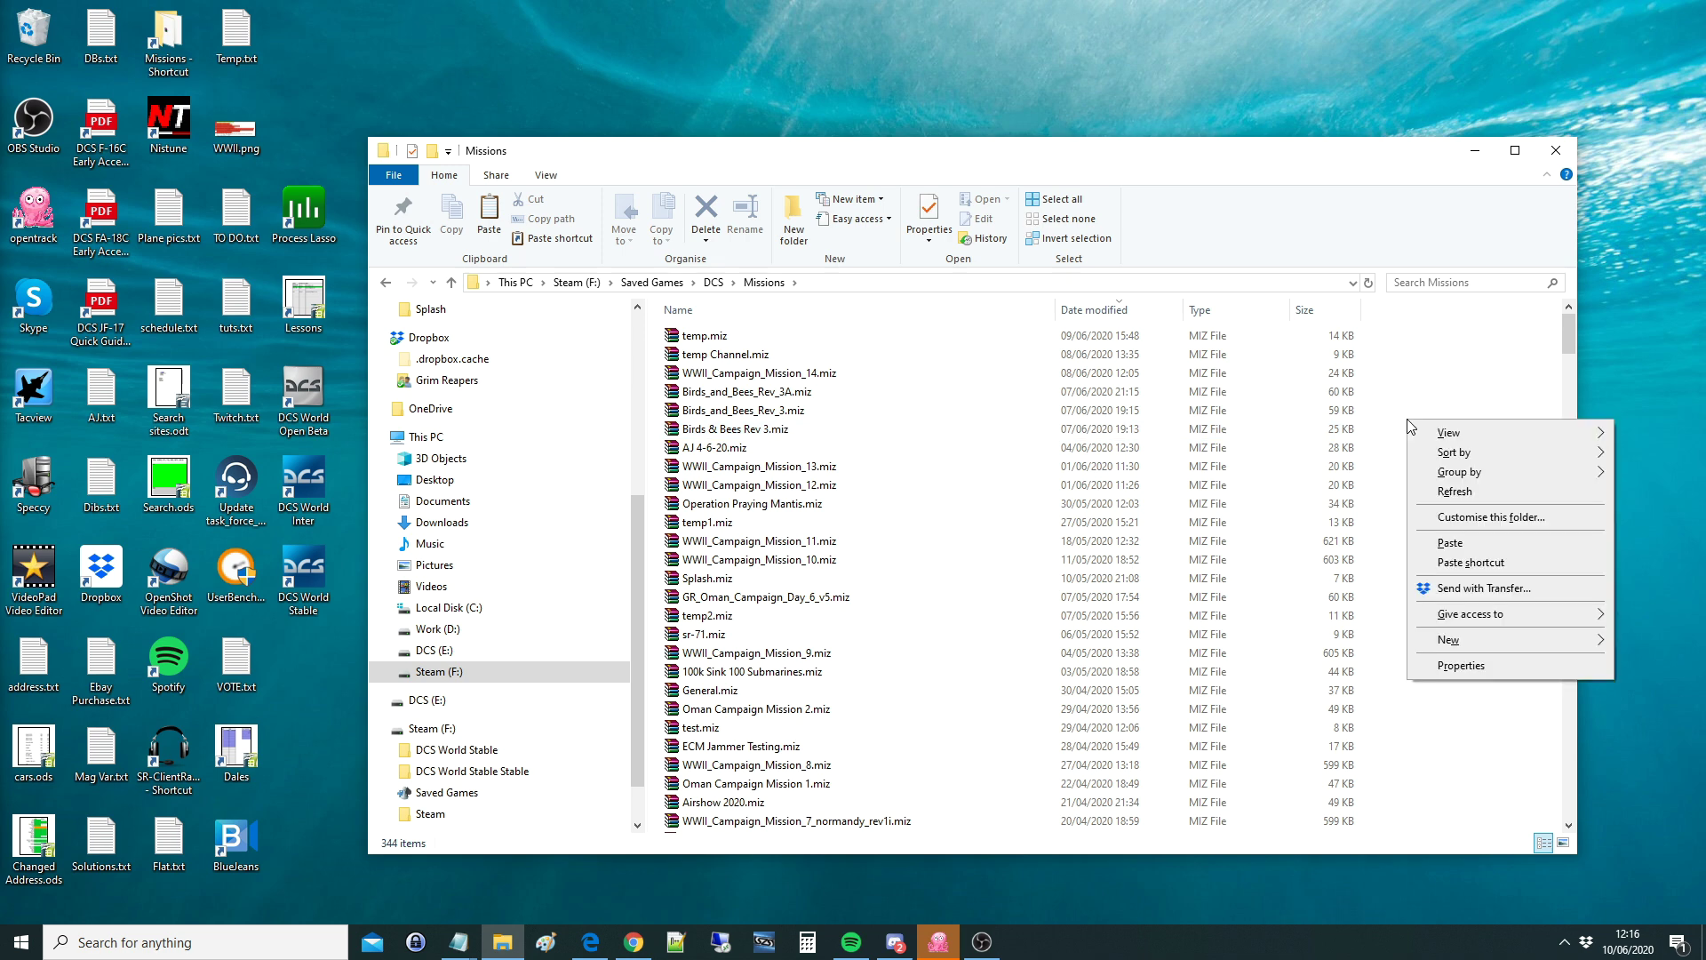
left_click(1450, 542)
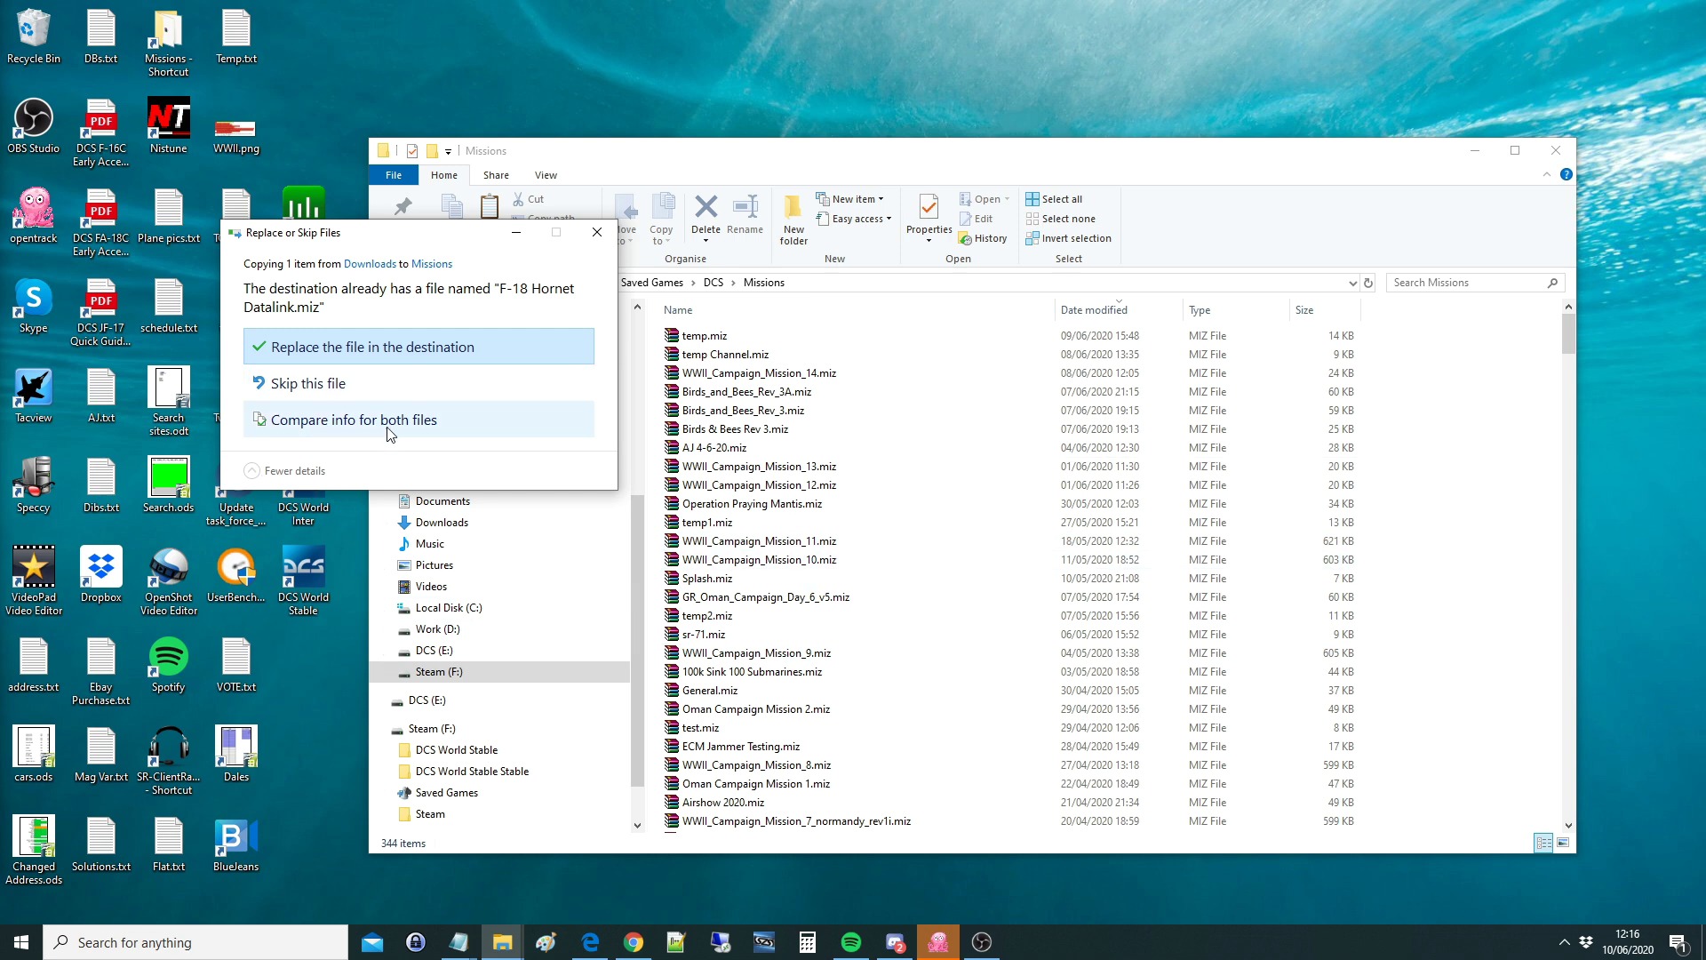
left_click(598, 235)
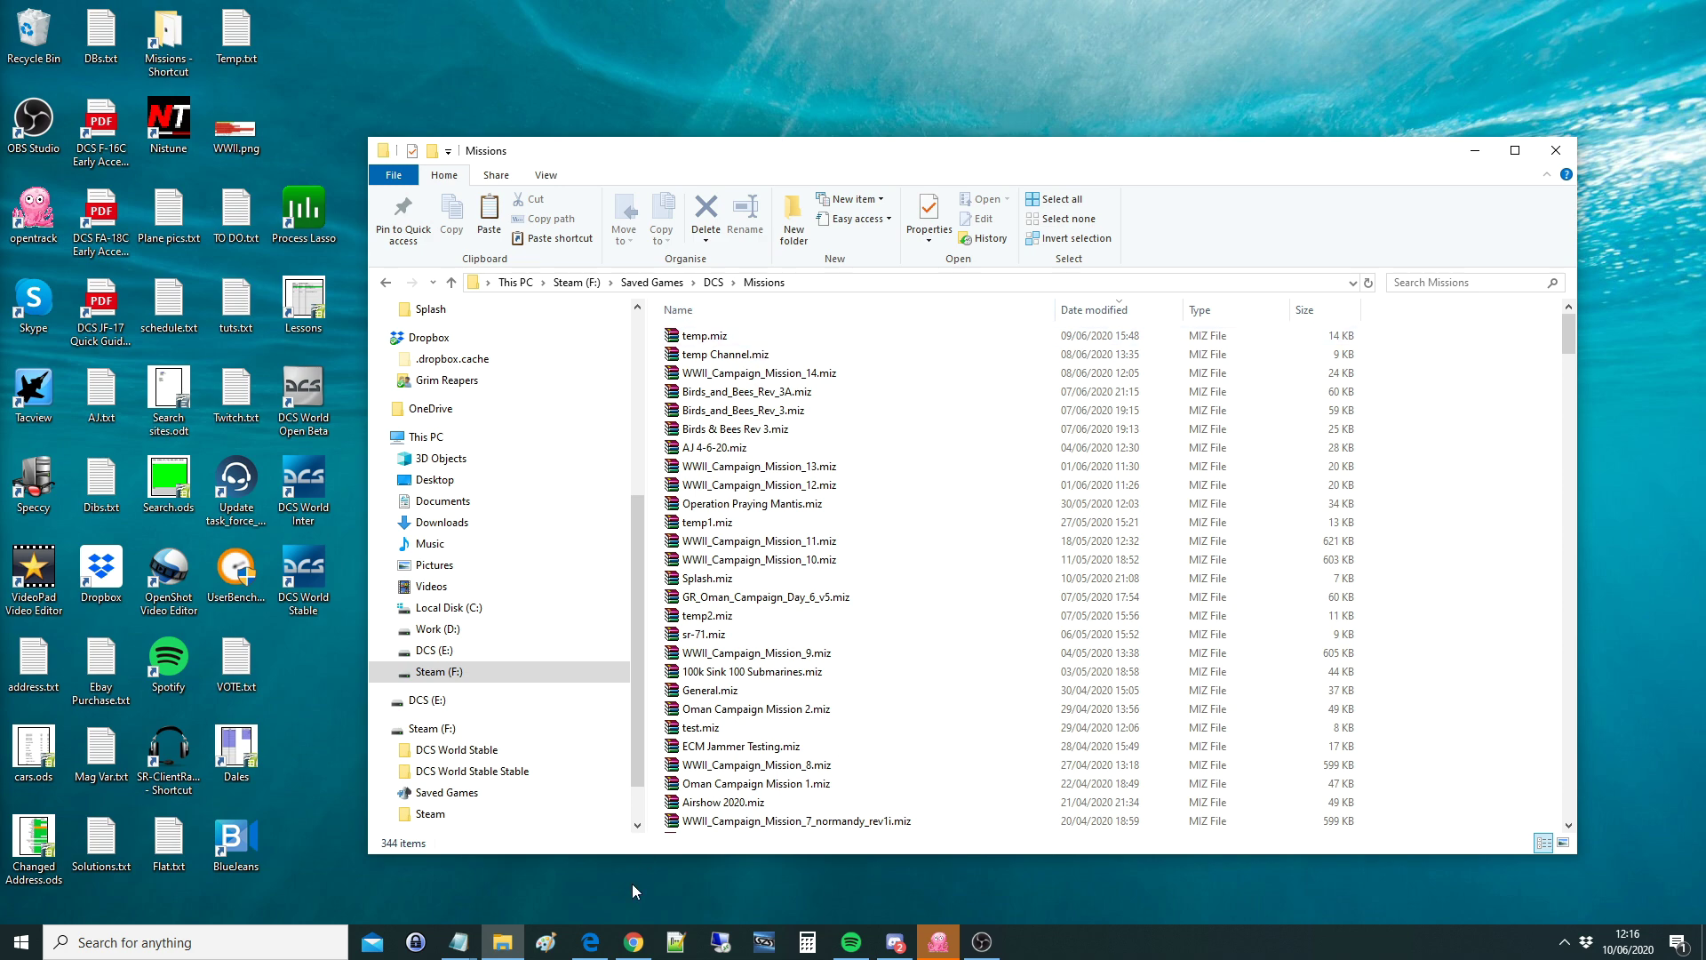
Switch to Chrome, search for eagle dynamics in a new tab, and open the User Files page of the Digital Combat Simulator site
mouse_move(634, 942)
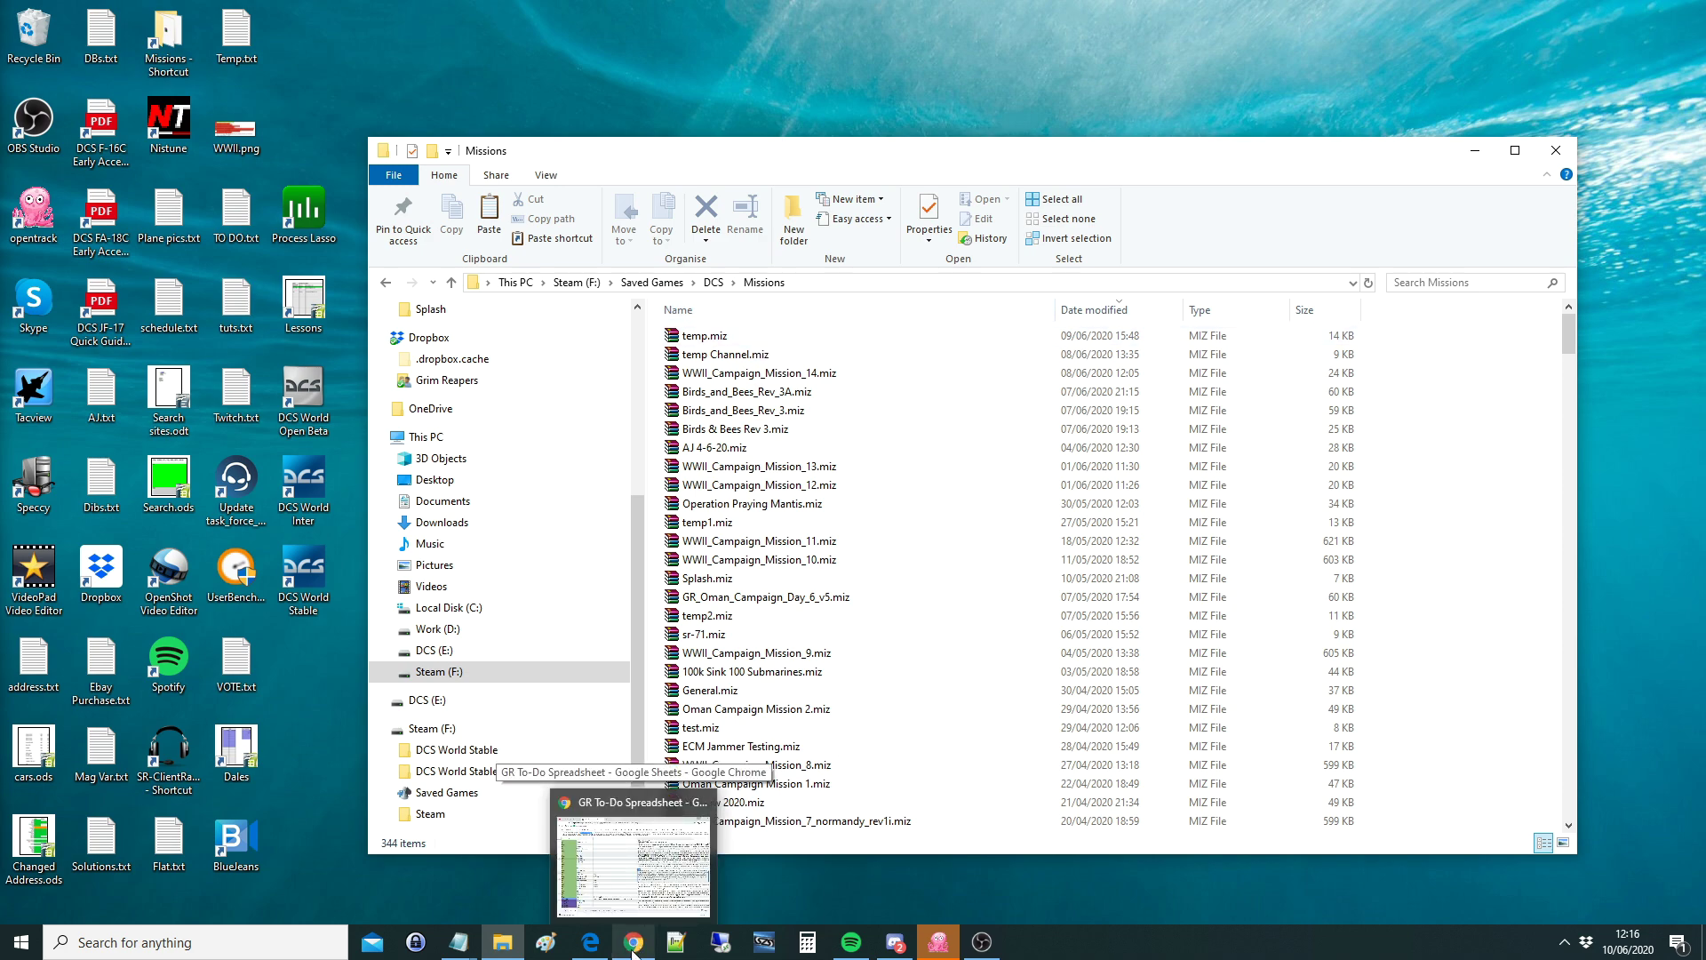
left_click(633, 949)
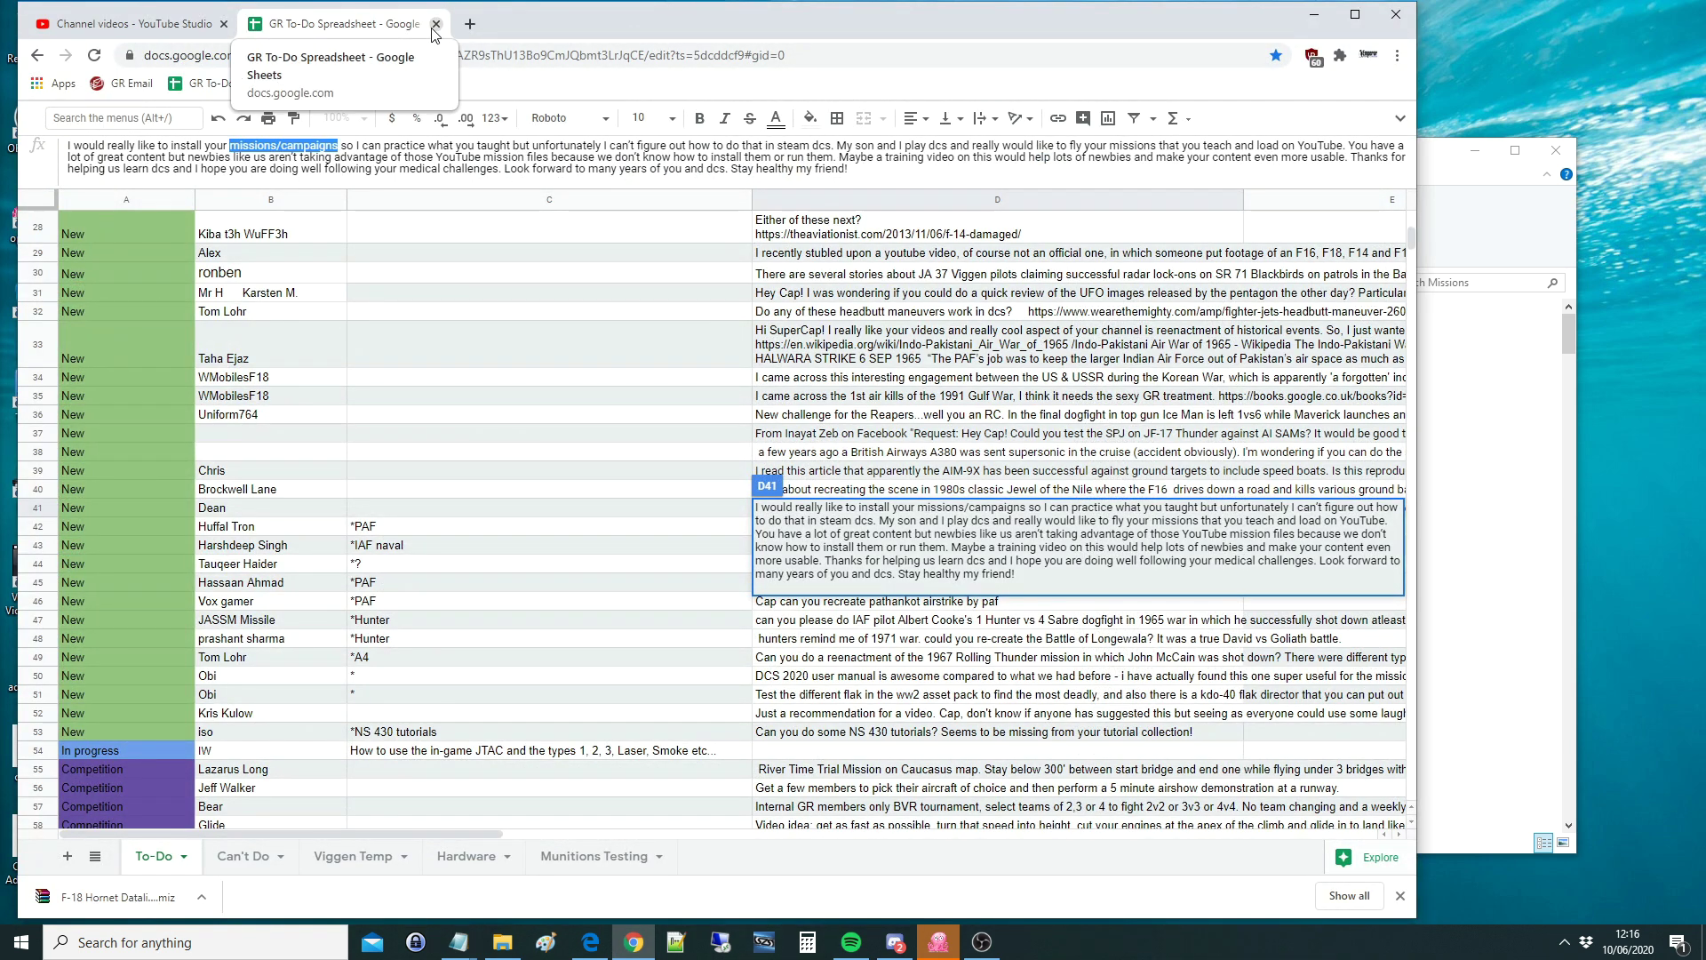
left_click(470, 24)
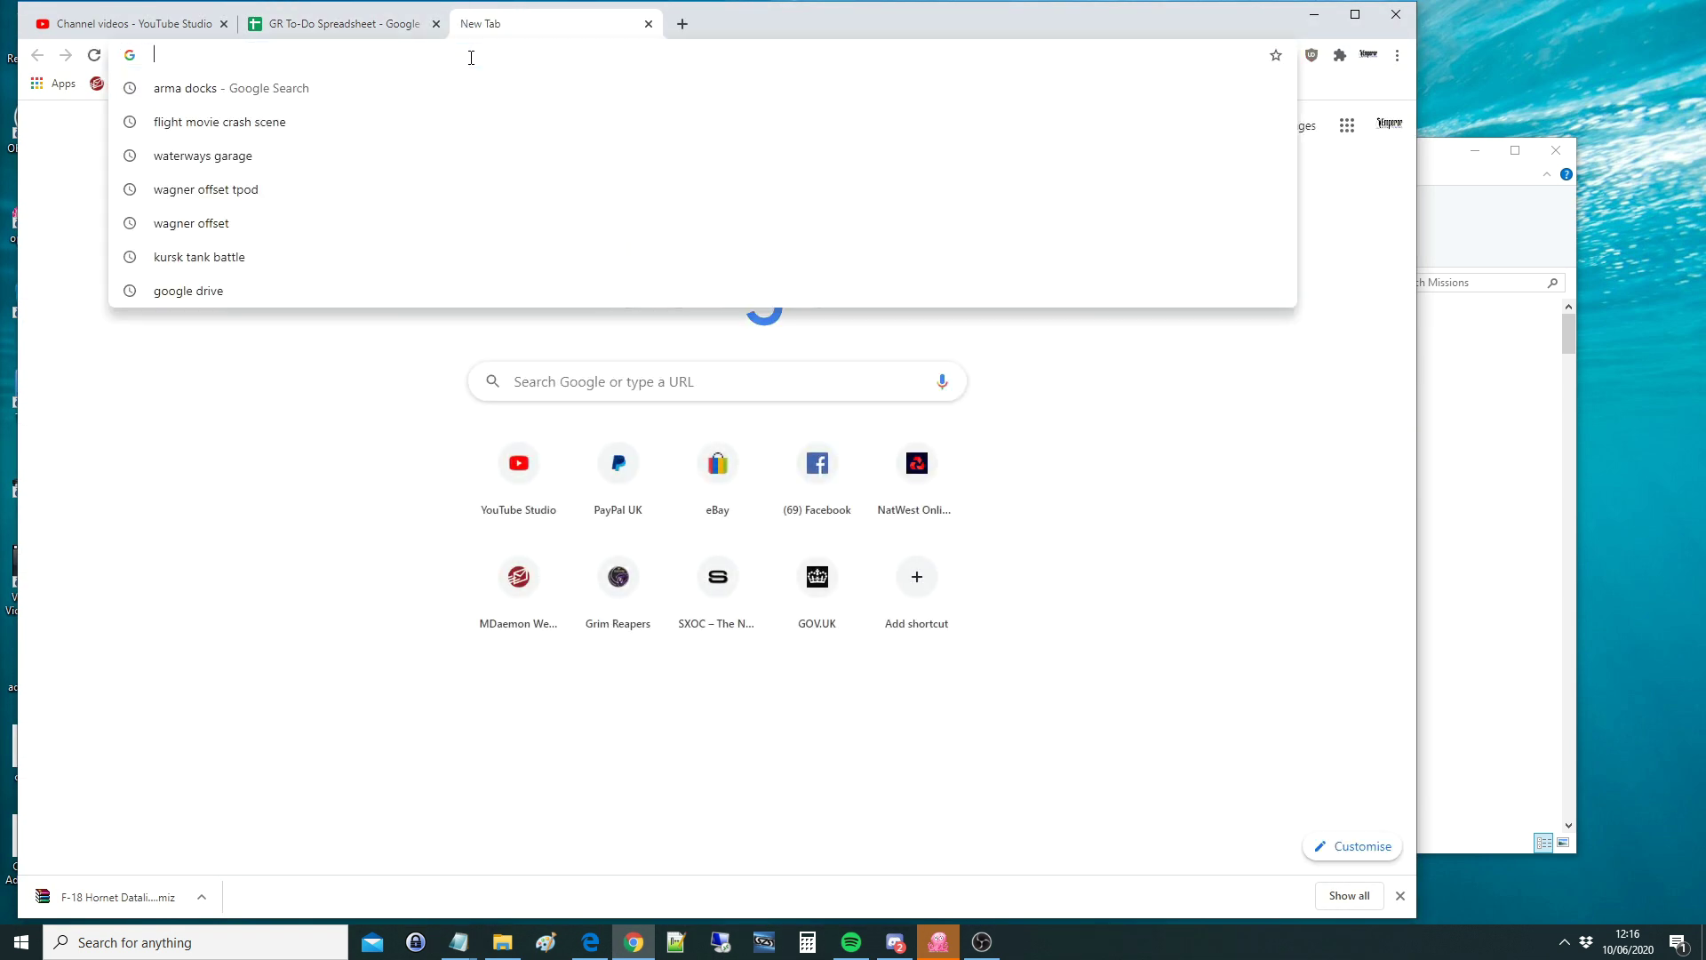
type("eagle")
key("Down")
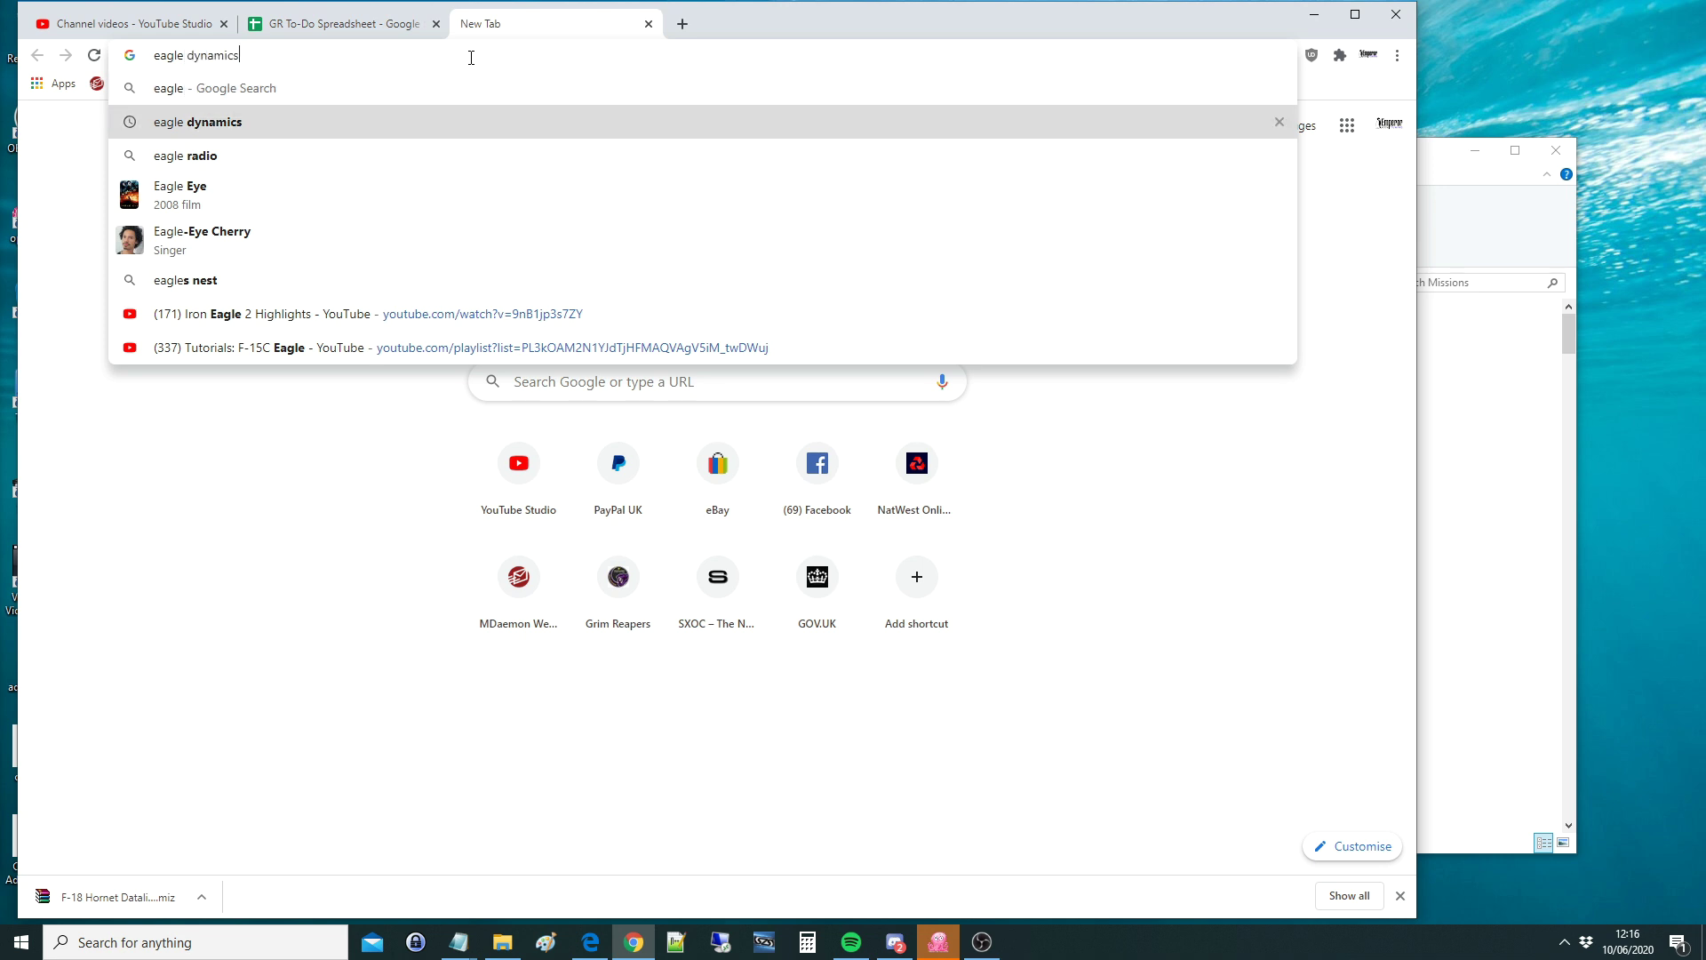
key("Return")
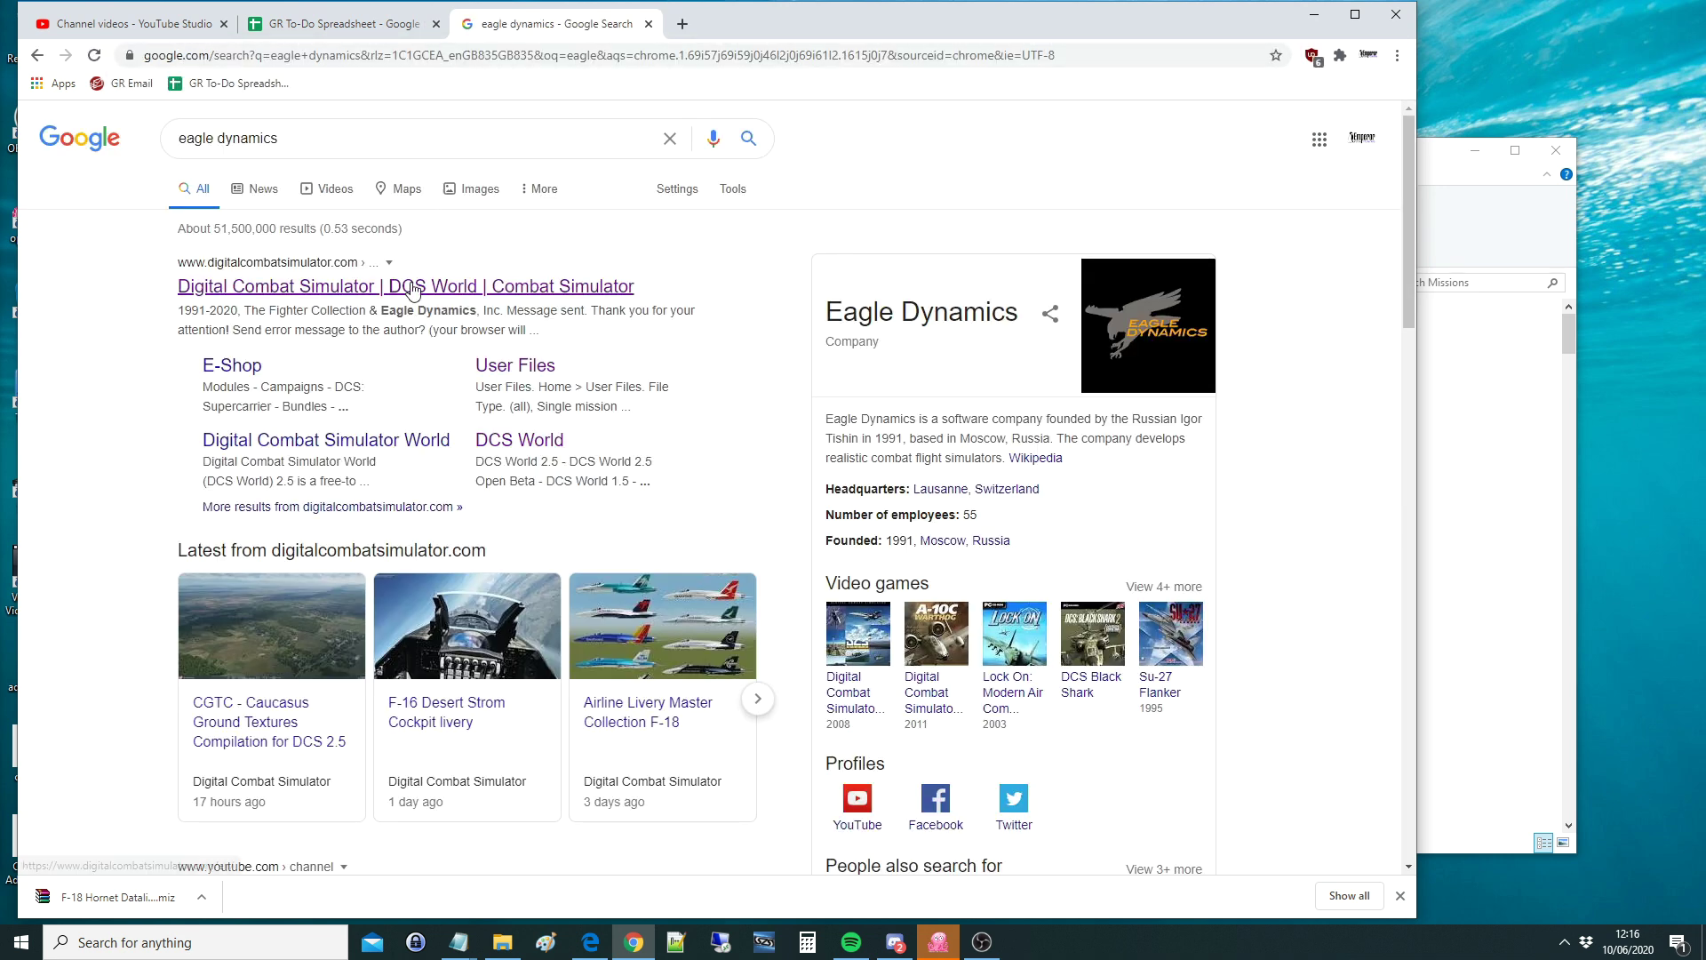
left_click(411, 287)
mouse_move(360, 372)
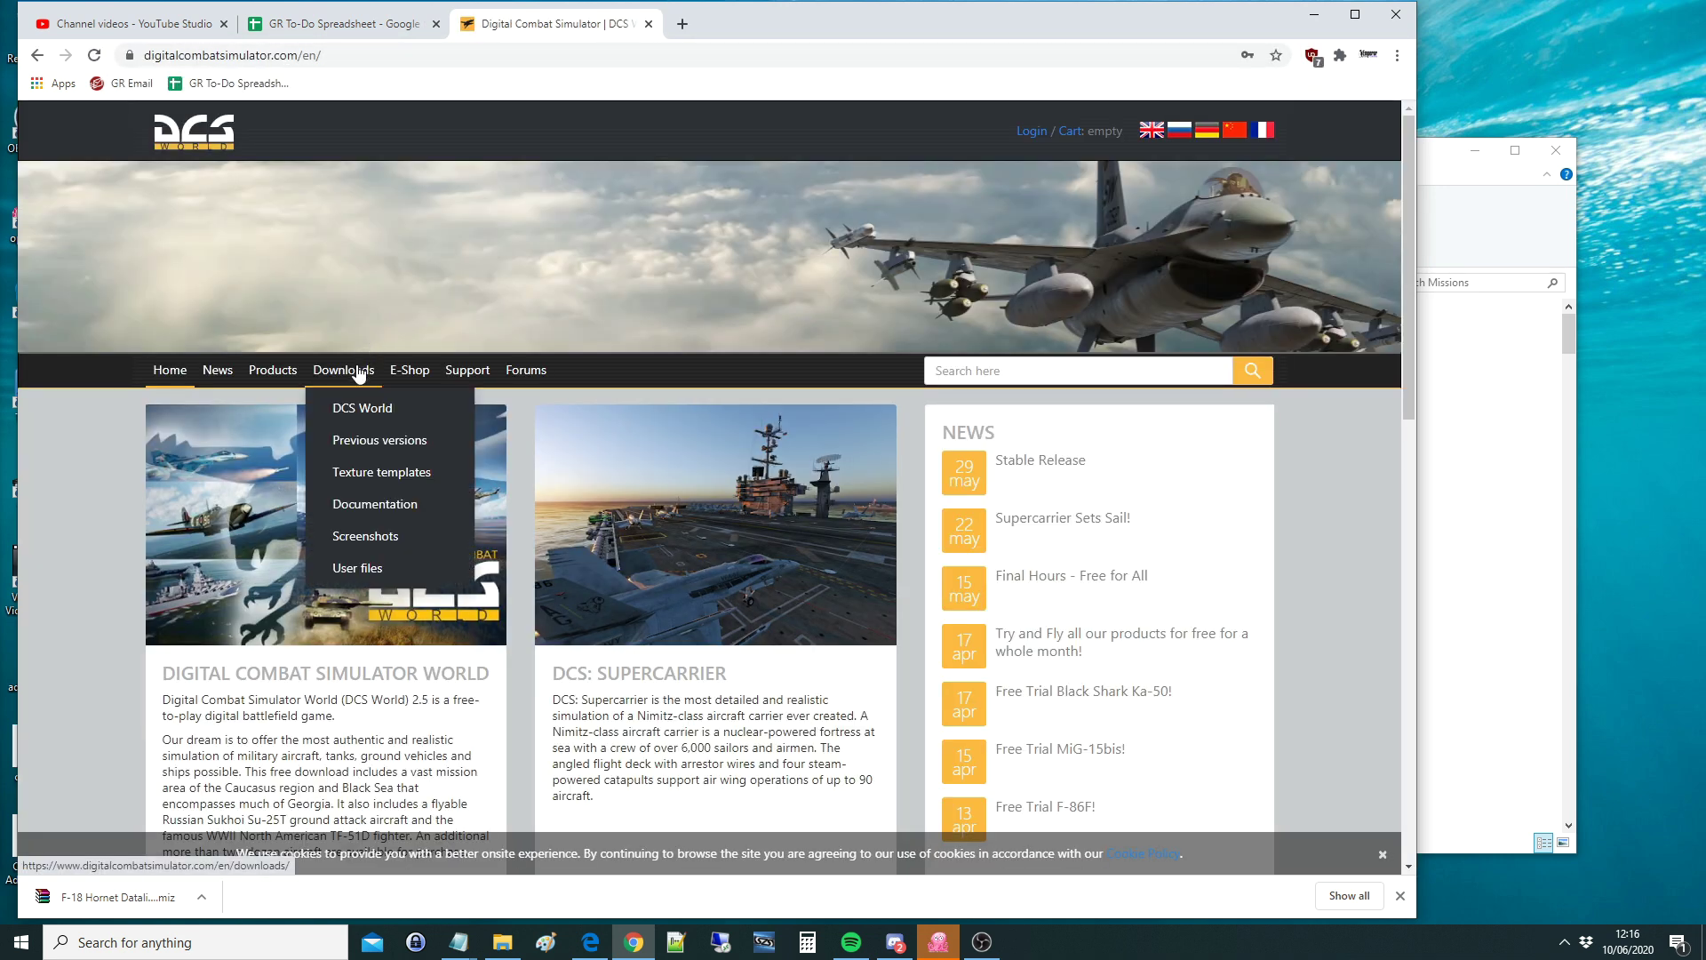
left_click(359, 569)
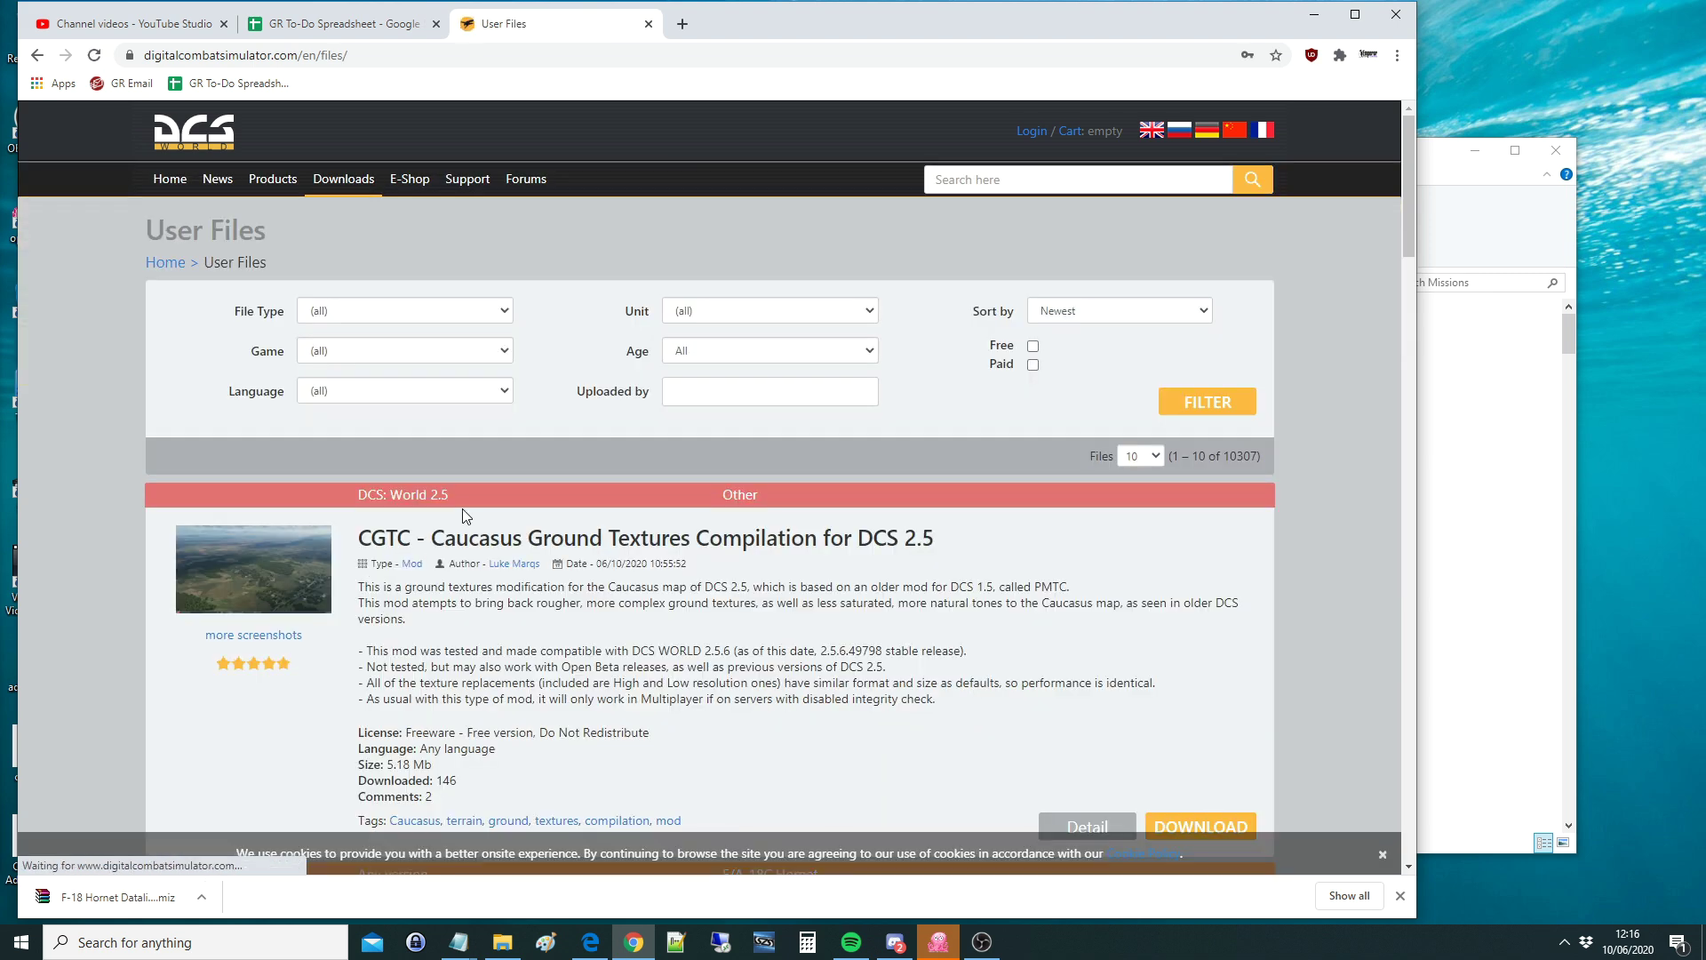
Filter the user files by file type Single mission and game DCS: World 2.5
left_click(423, 313)
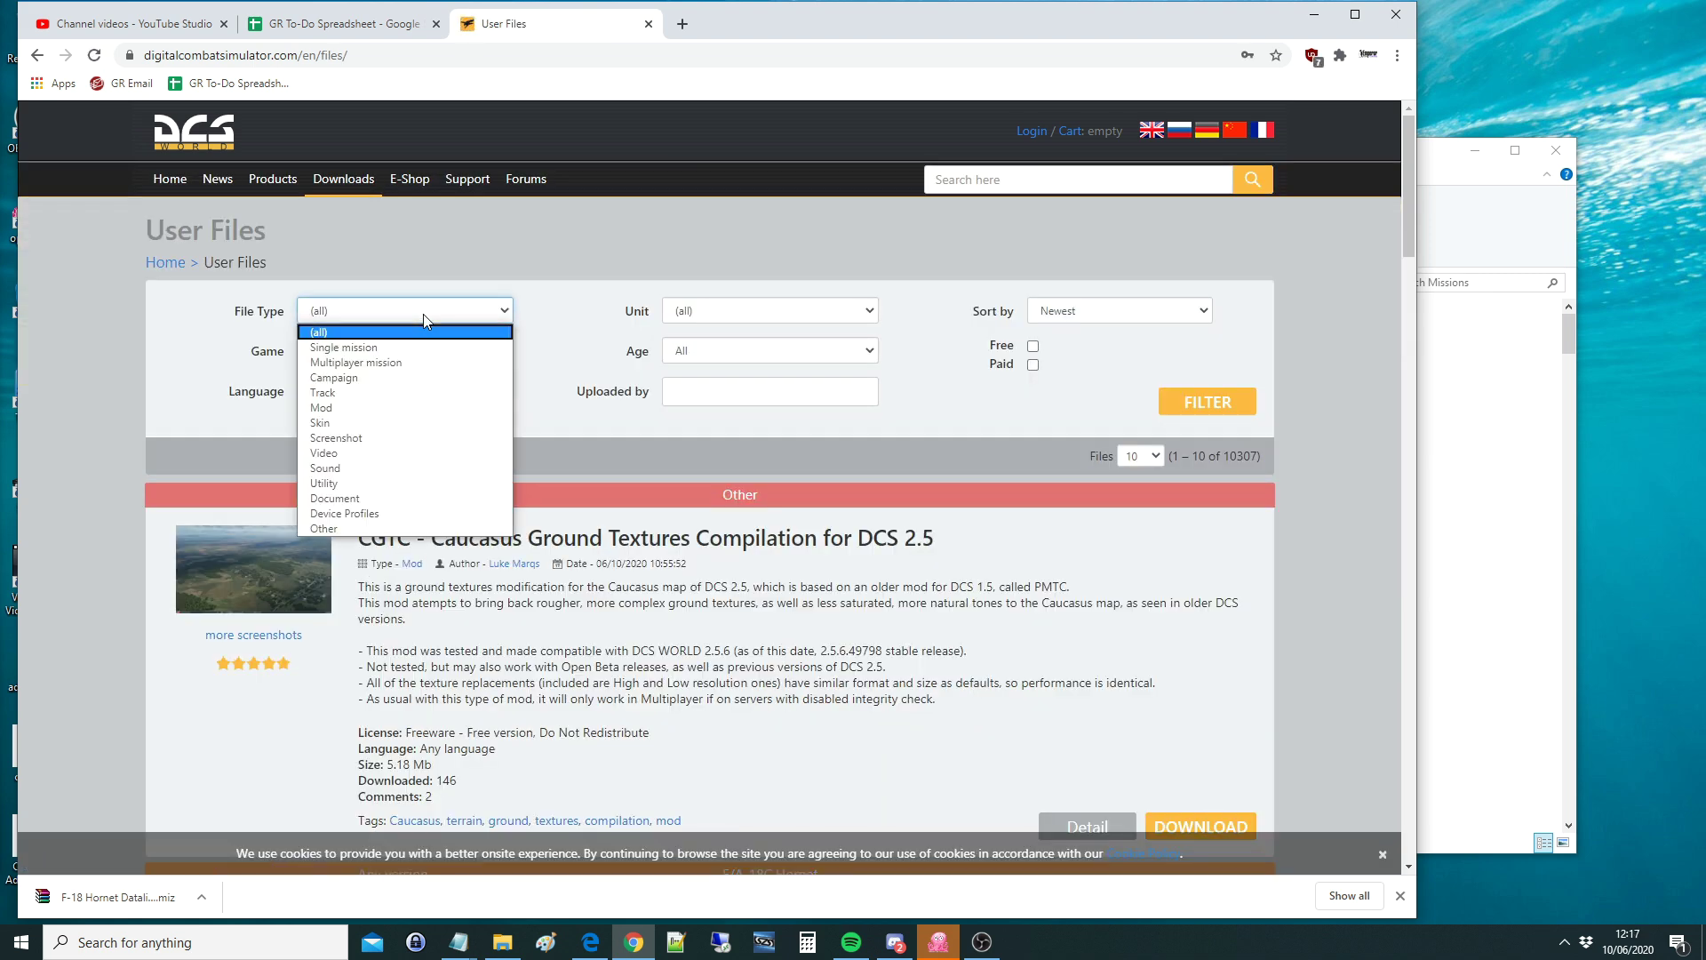
left_click(356, 348)
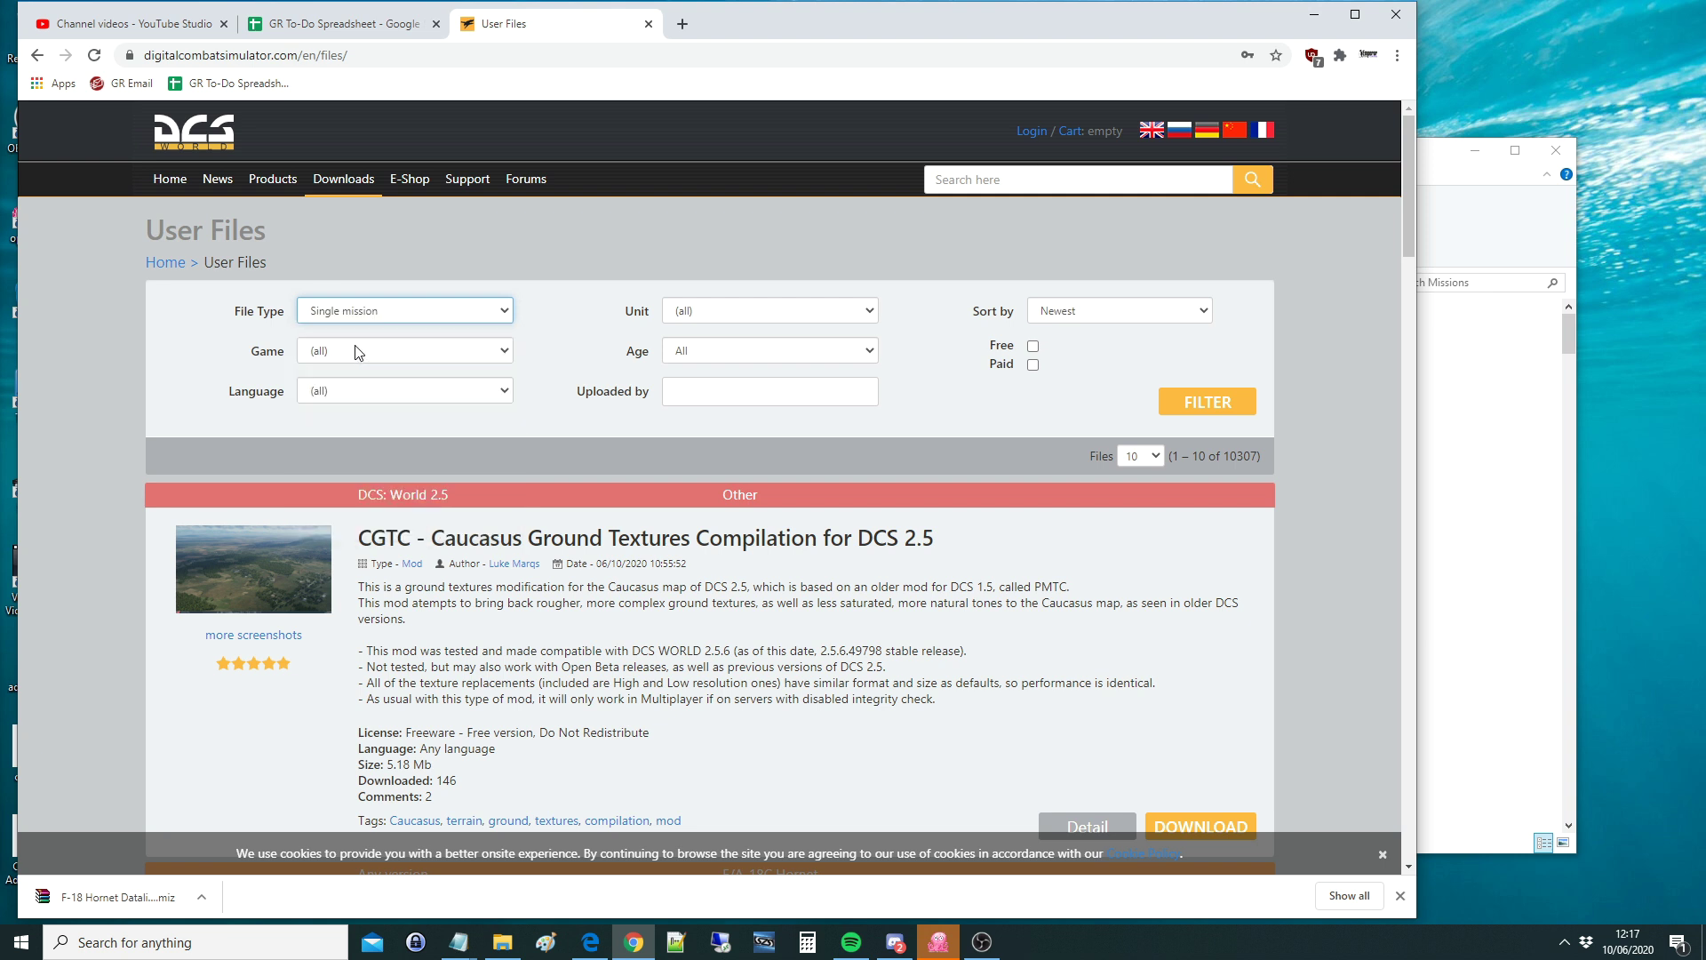
left_click(498, 354)
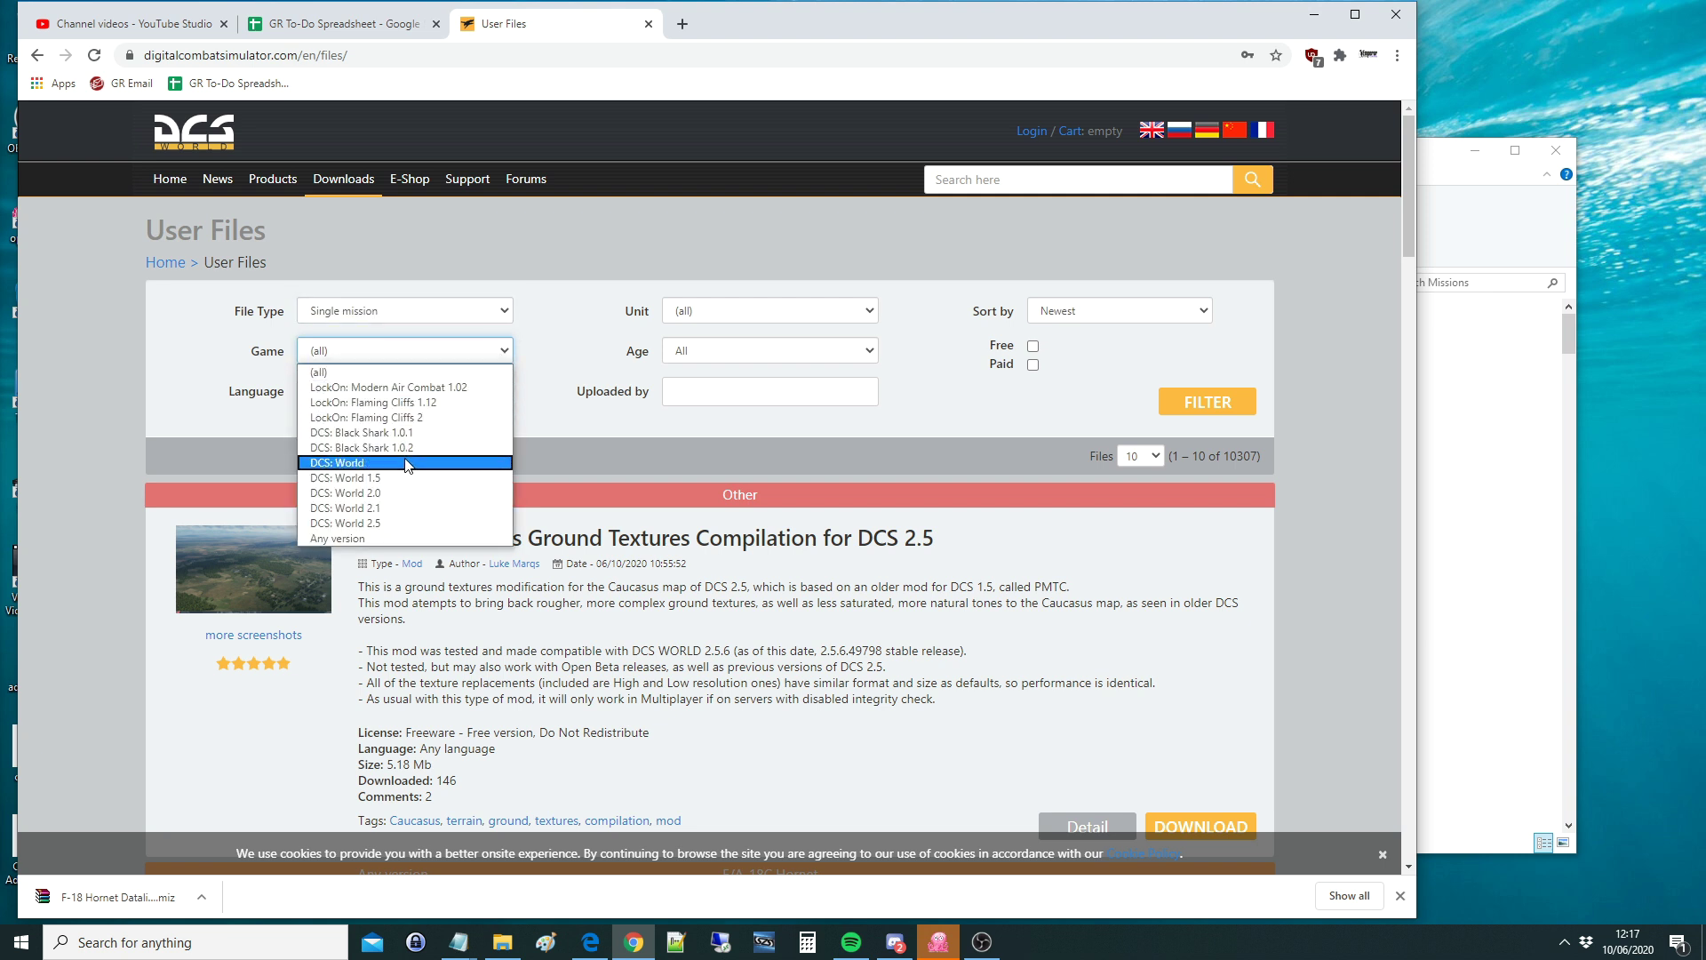
left_click(385, 524)
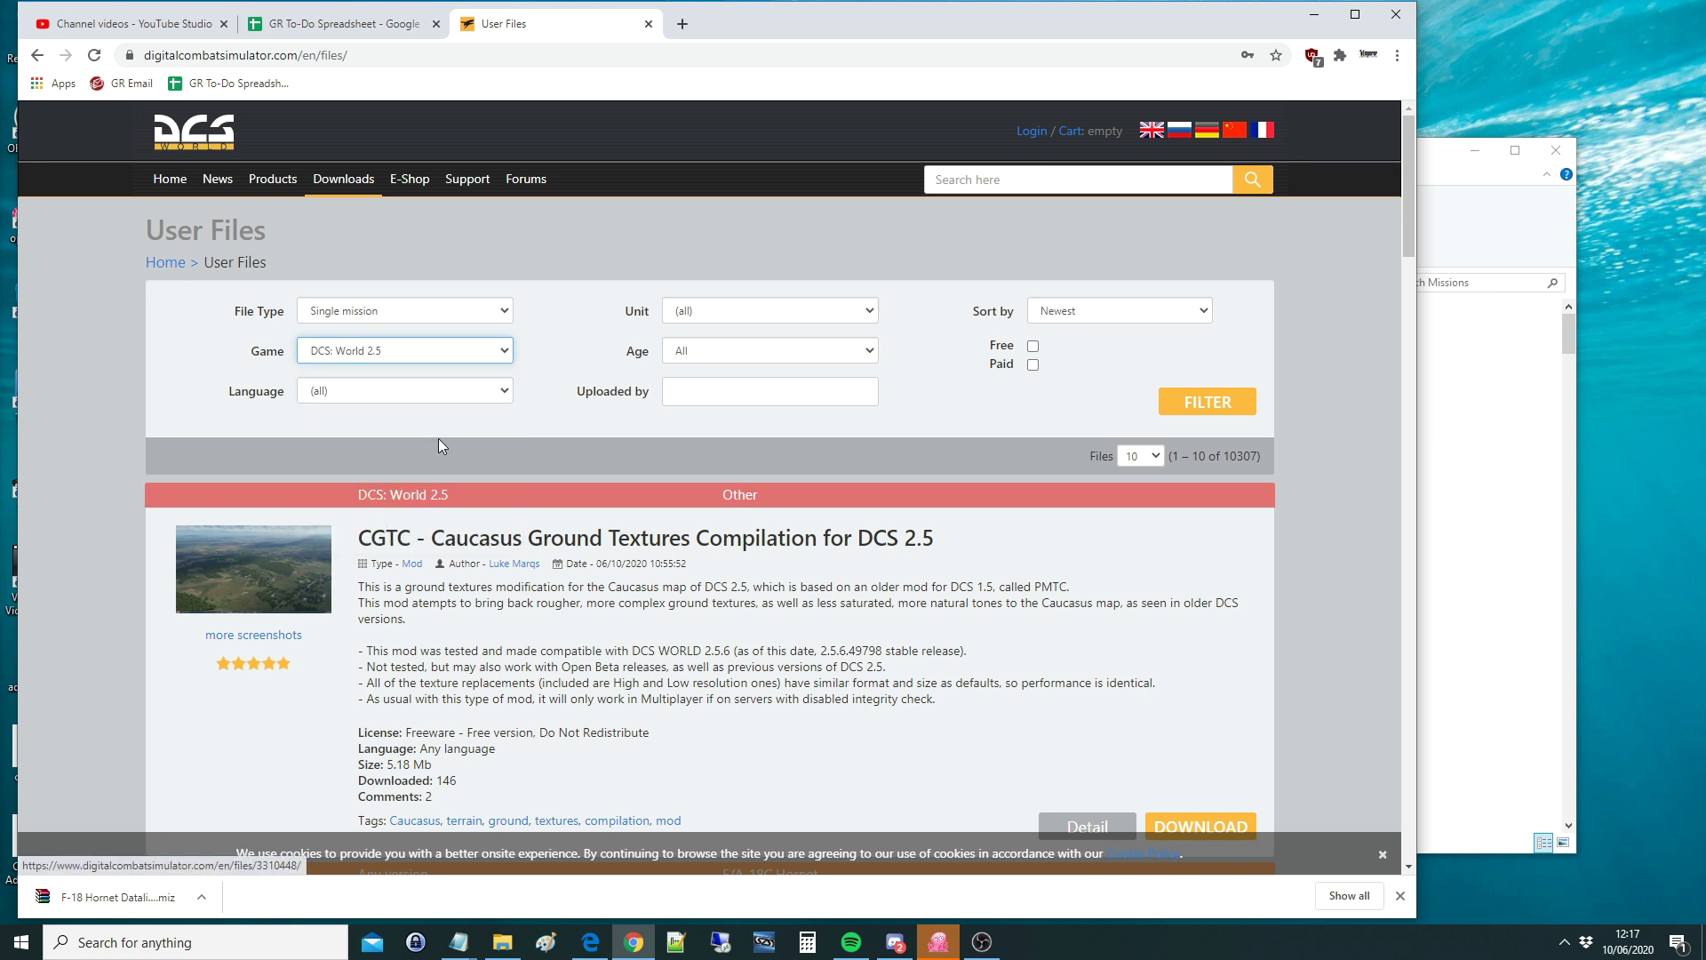
left_click(503, 392)
left_click(503, 392)
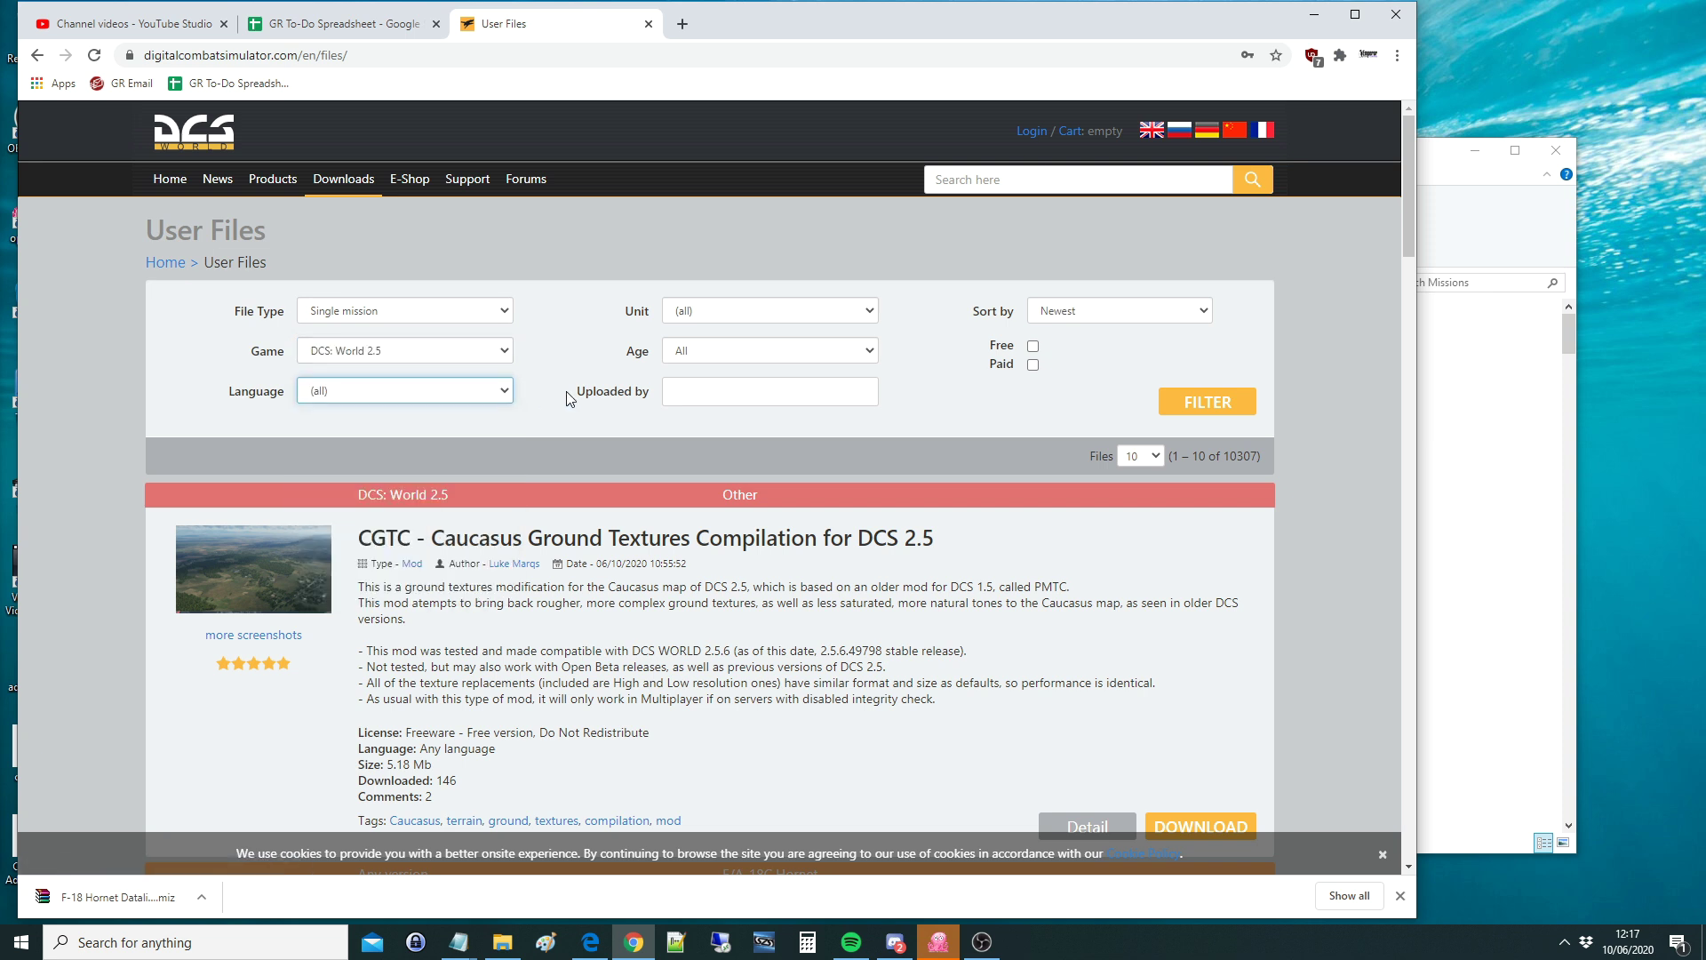
left_click(573, 396)
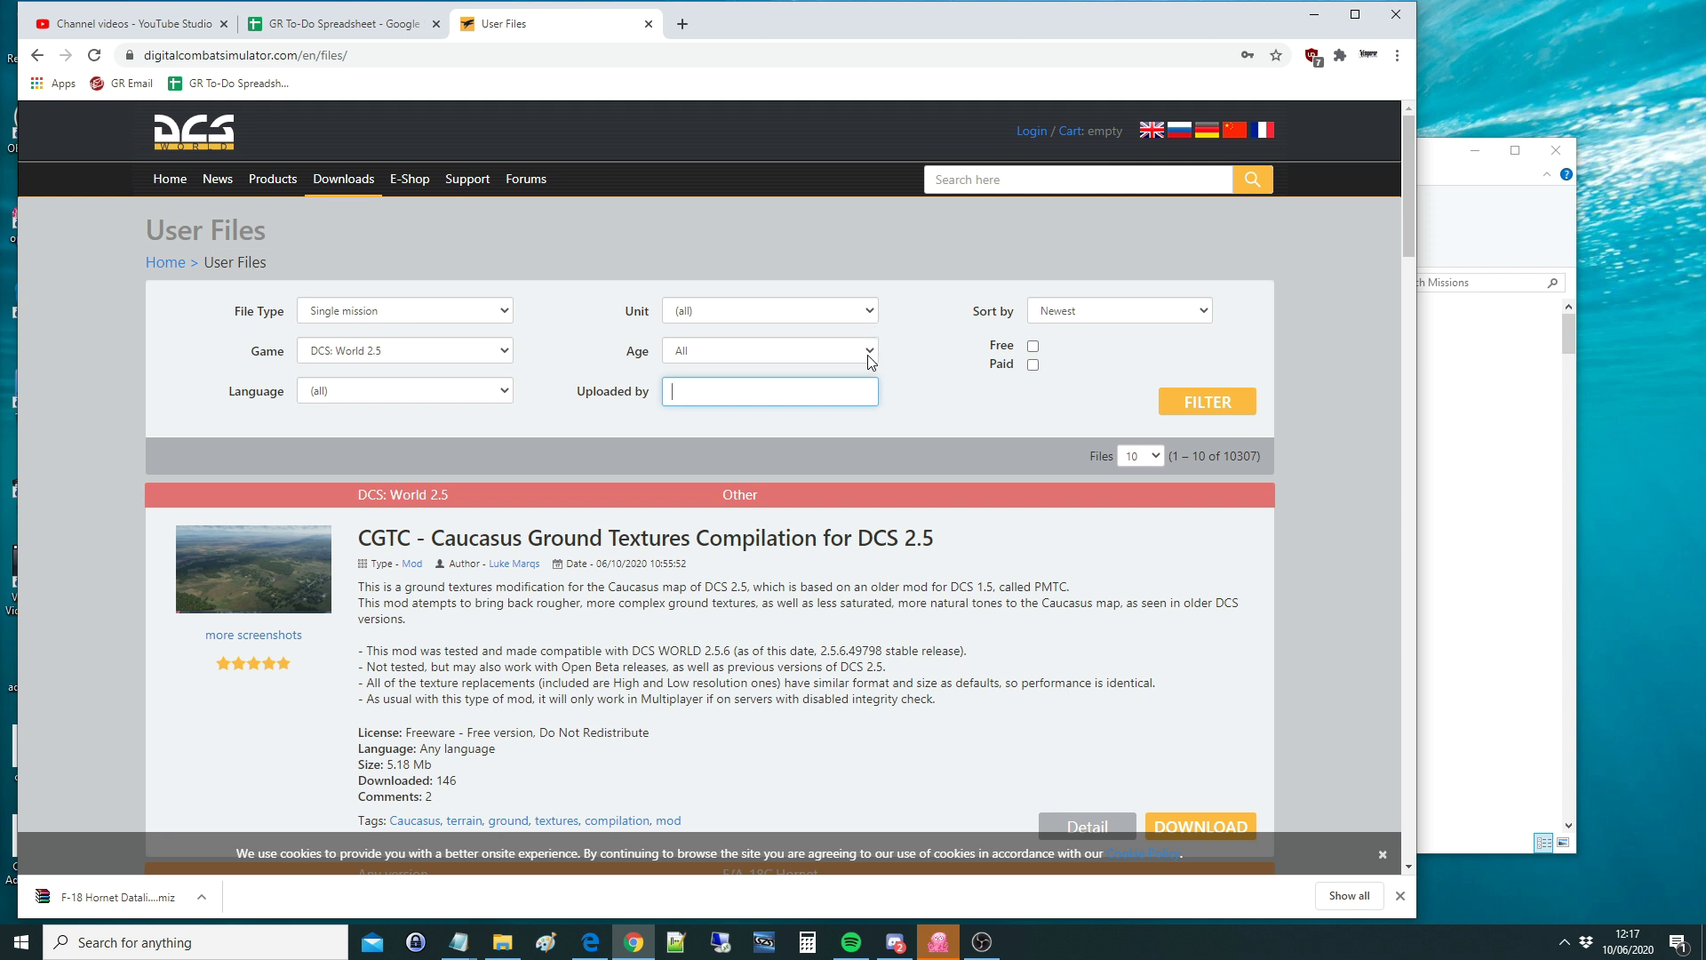
left_click(1195, 409)
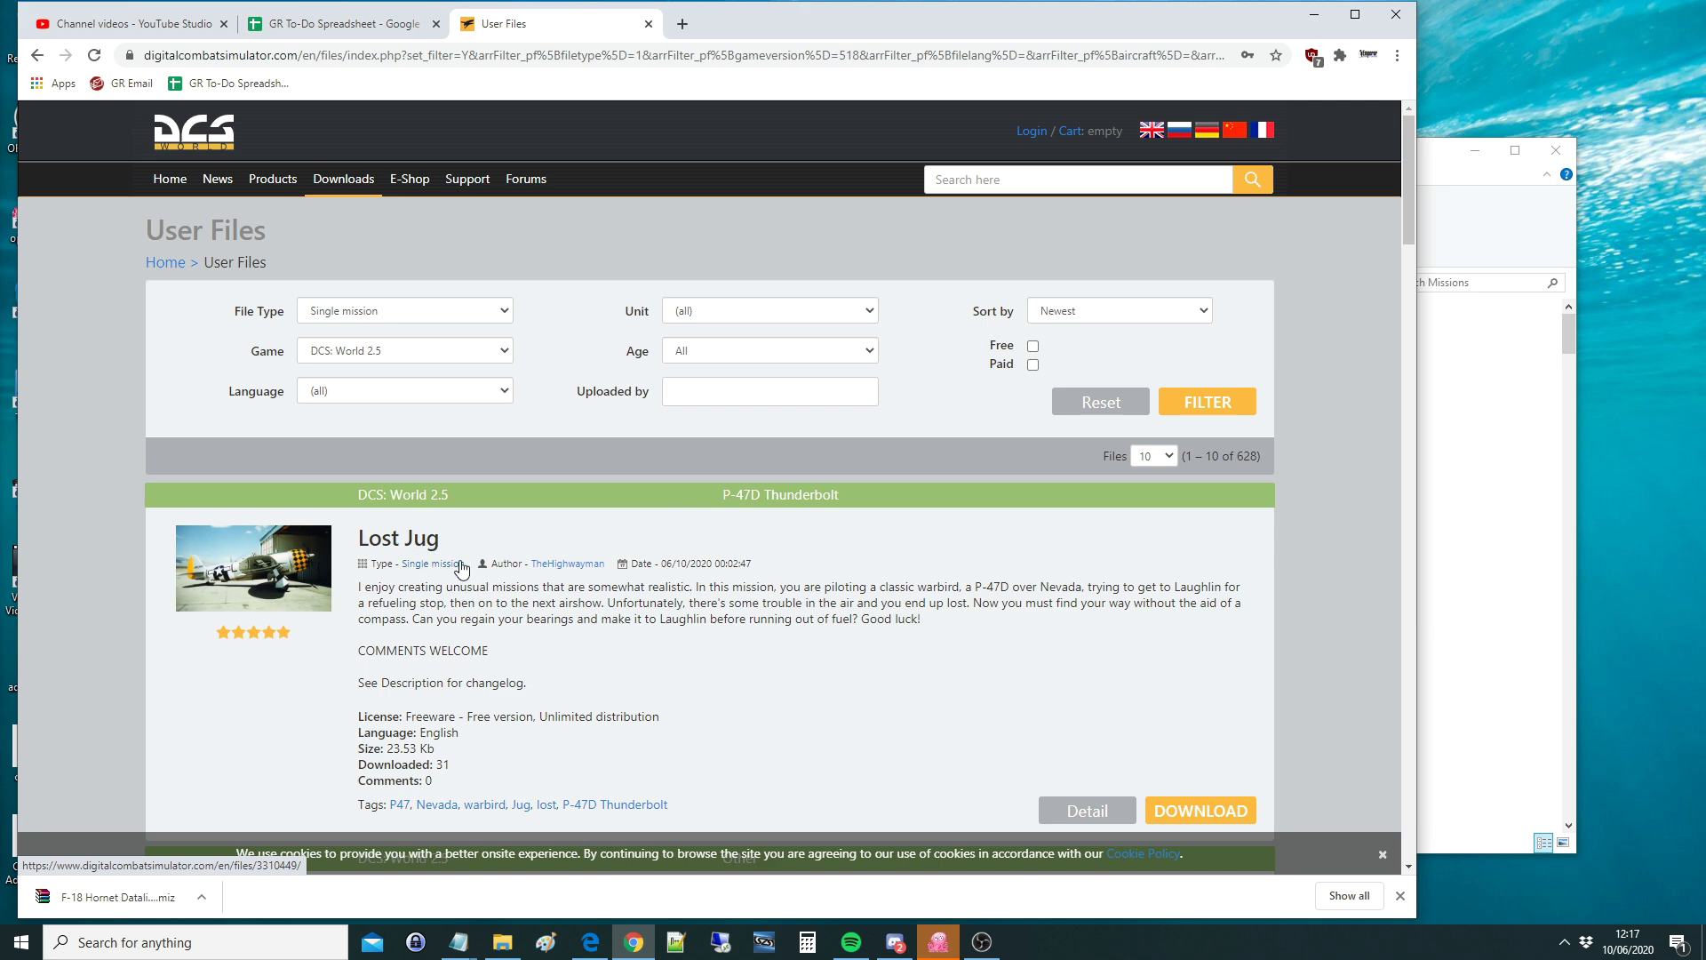
Look through the listed single missions and narrow them to the A-10C Warthog unit
scroll(569, 525, "down", 5)
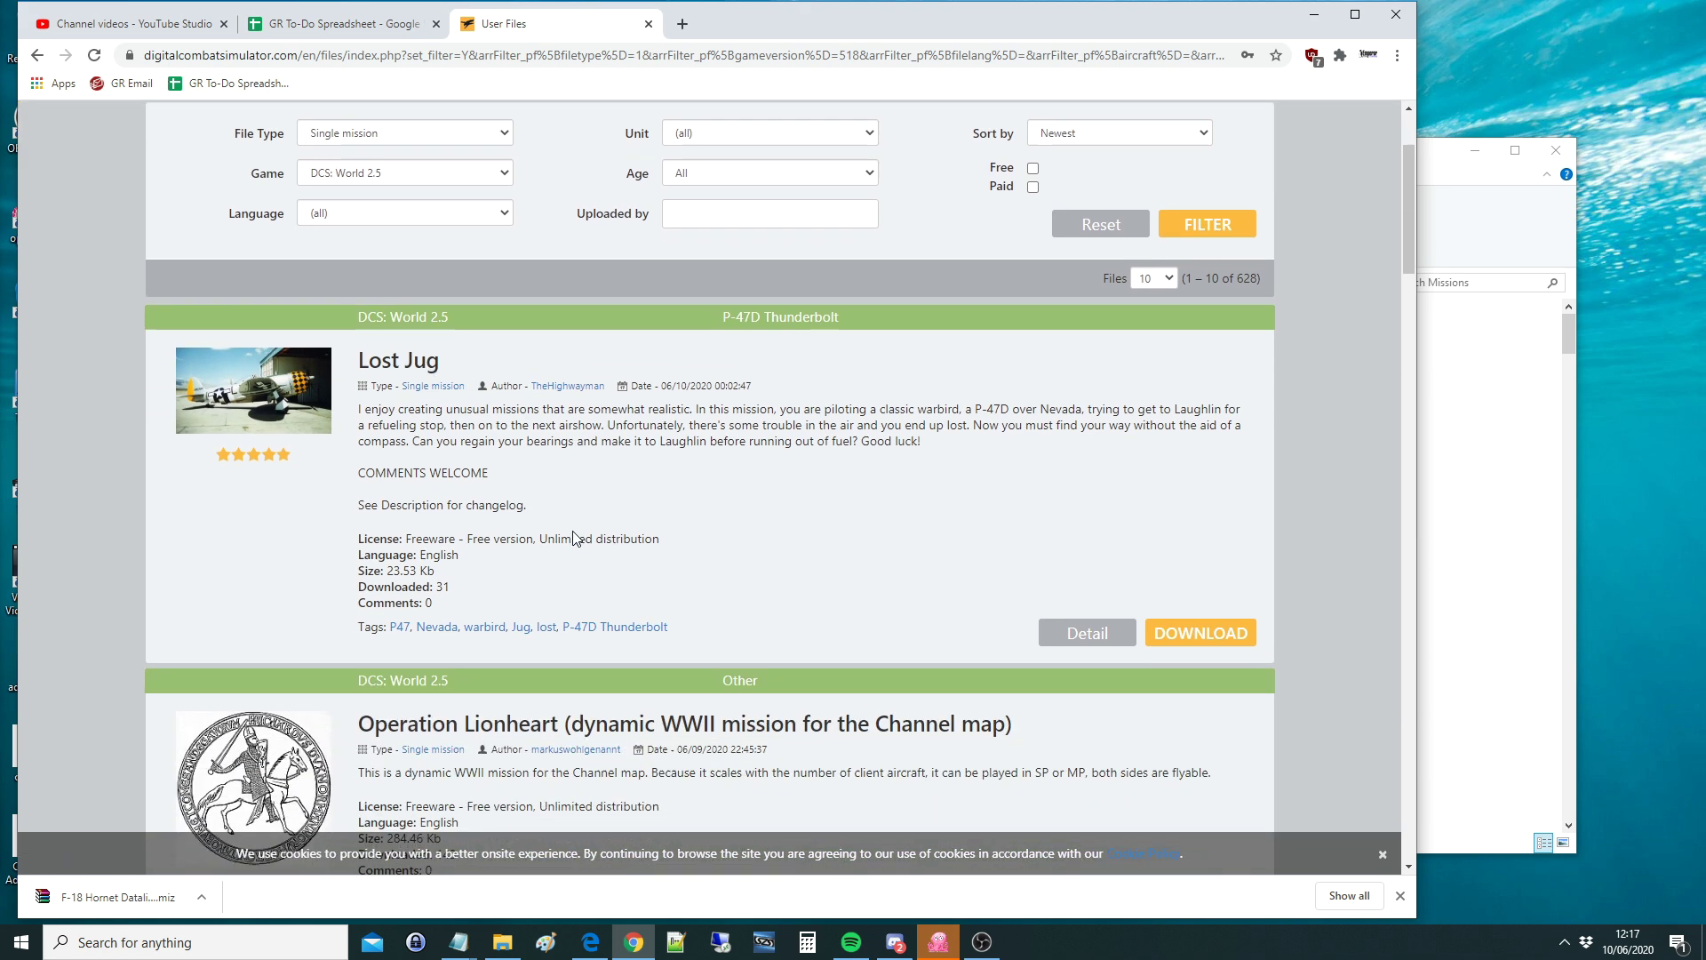
scroll(537, 412, "down", 5)
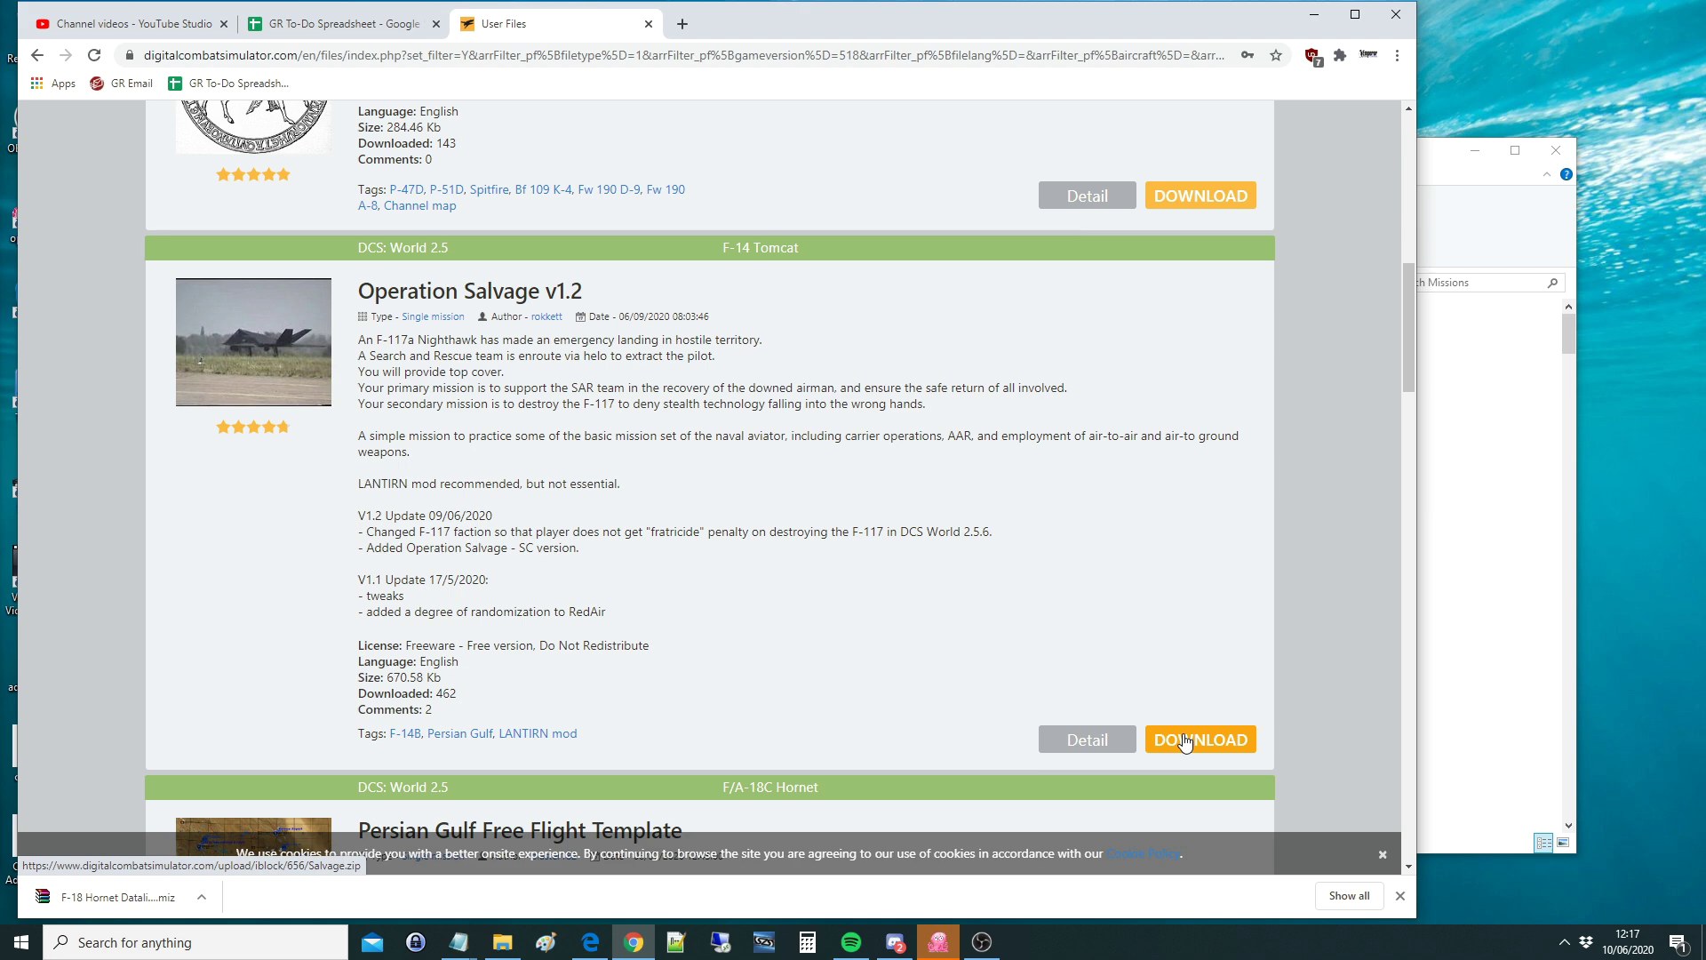
scroll(1184, 743, "down", 6)
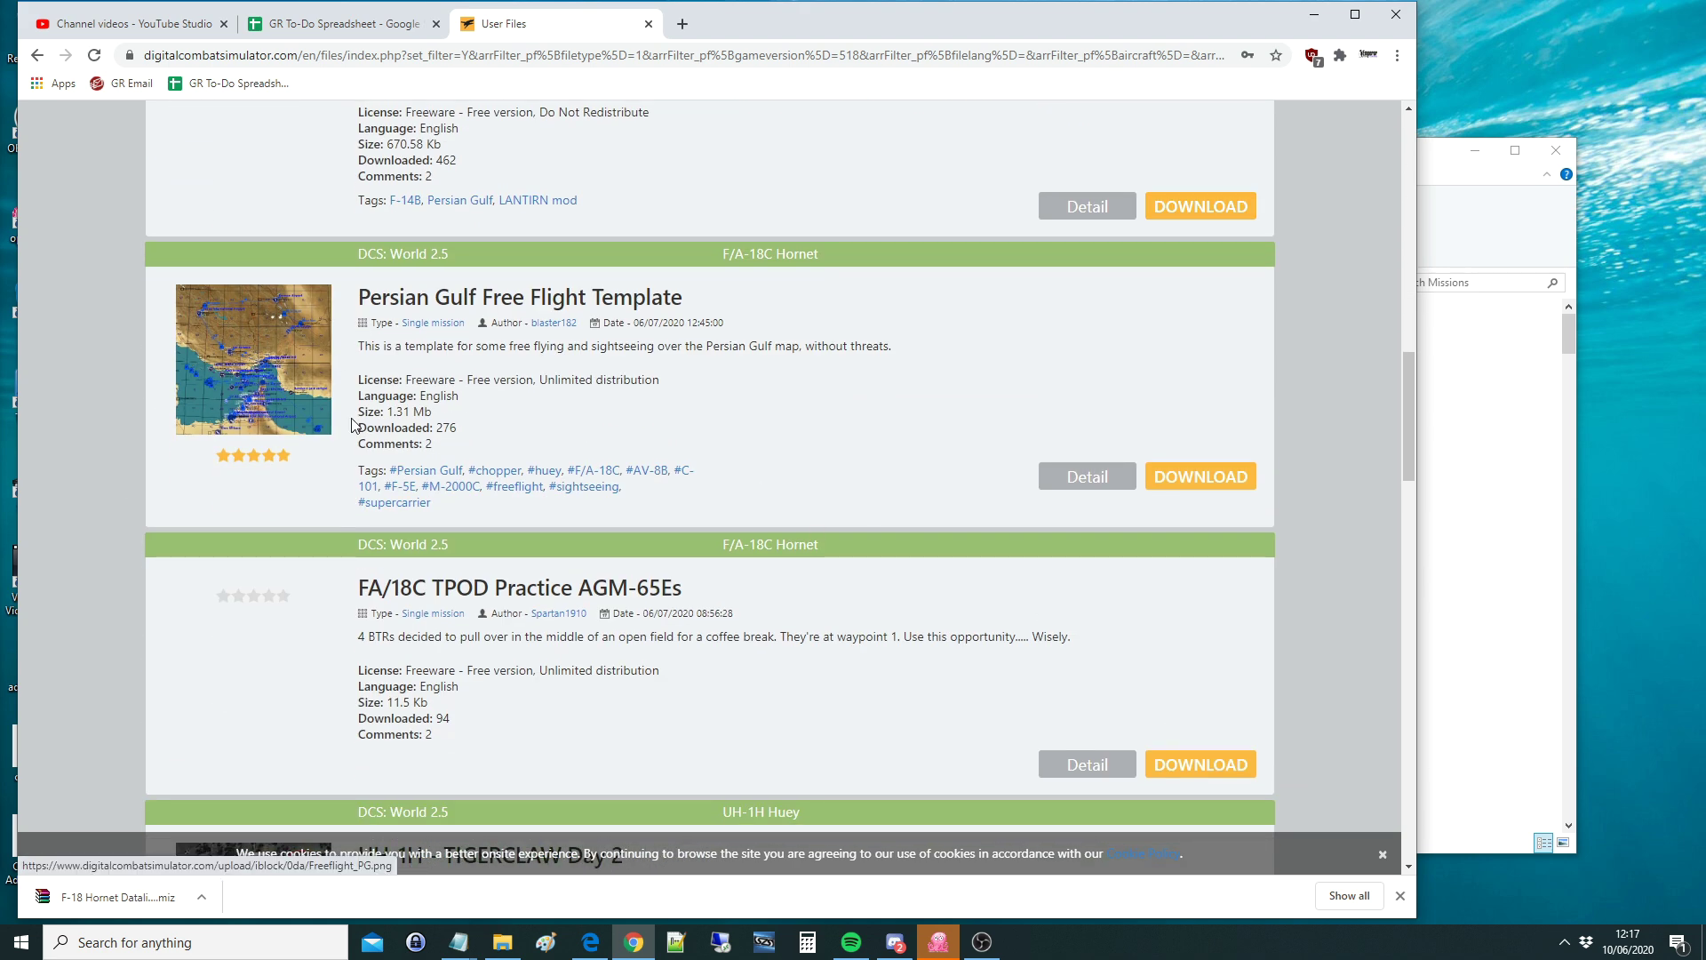
scroll(354, 425, "down", 6)
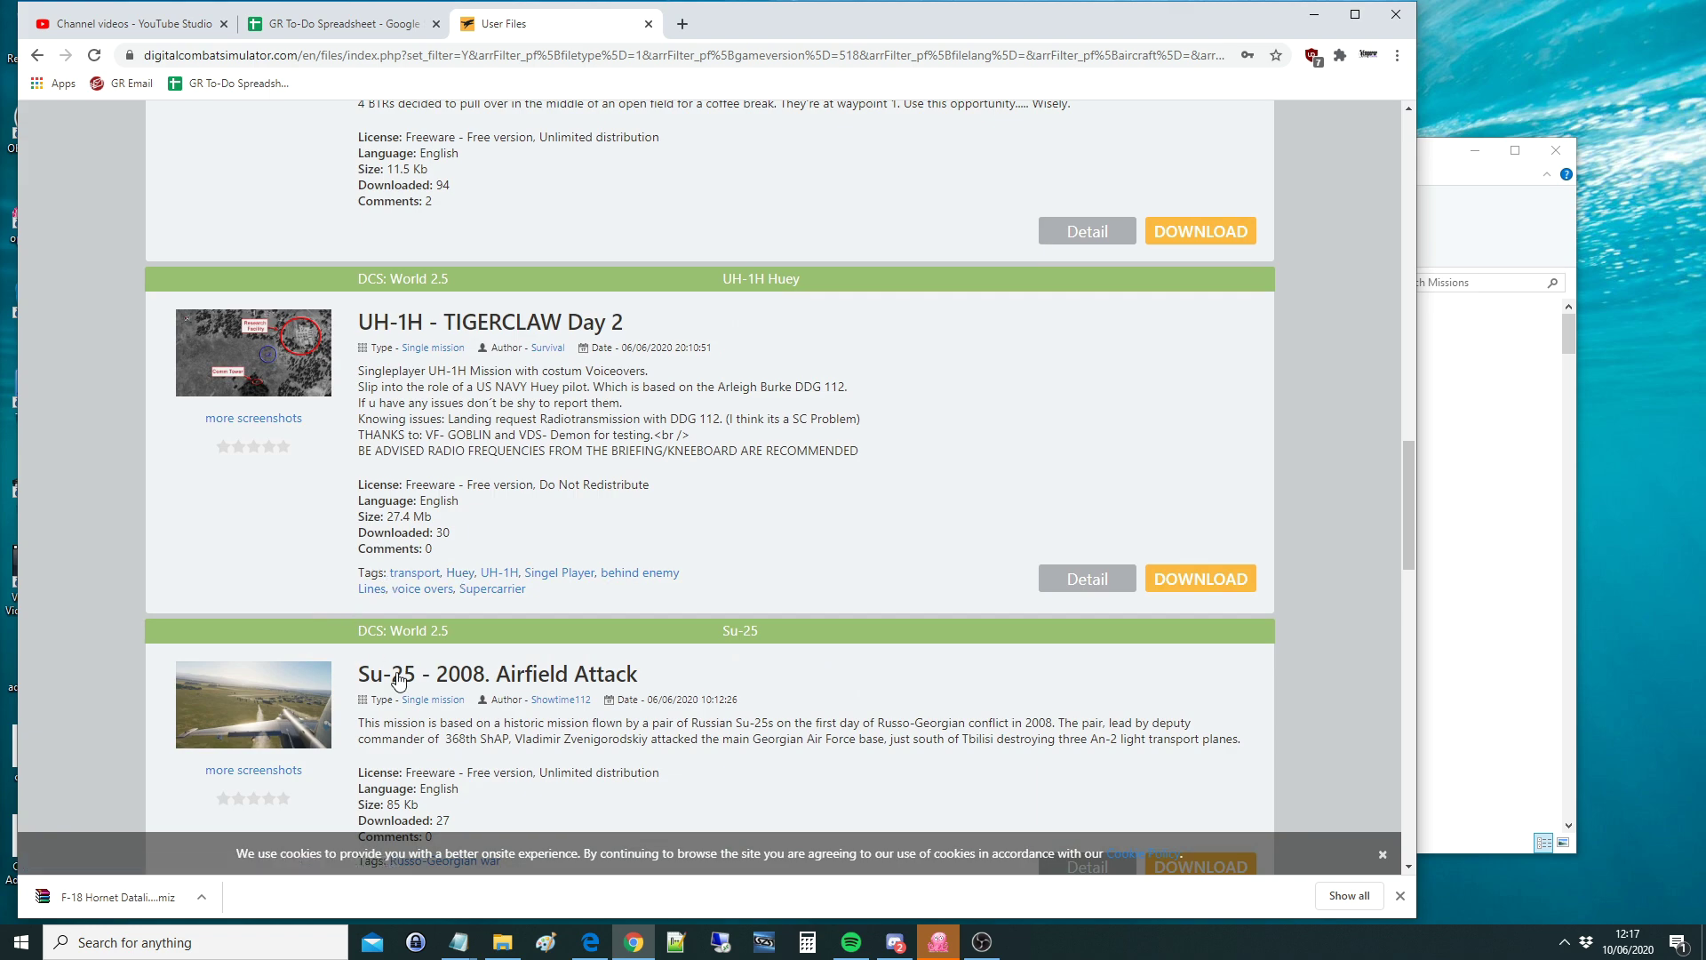
scroll(397, 681, "up", 17)
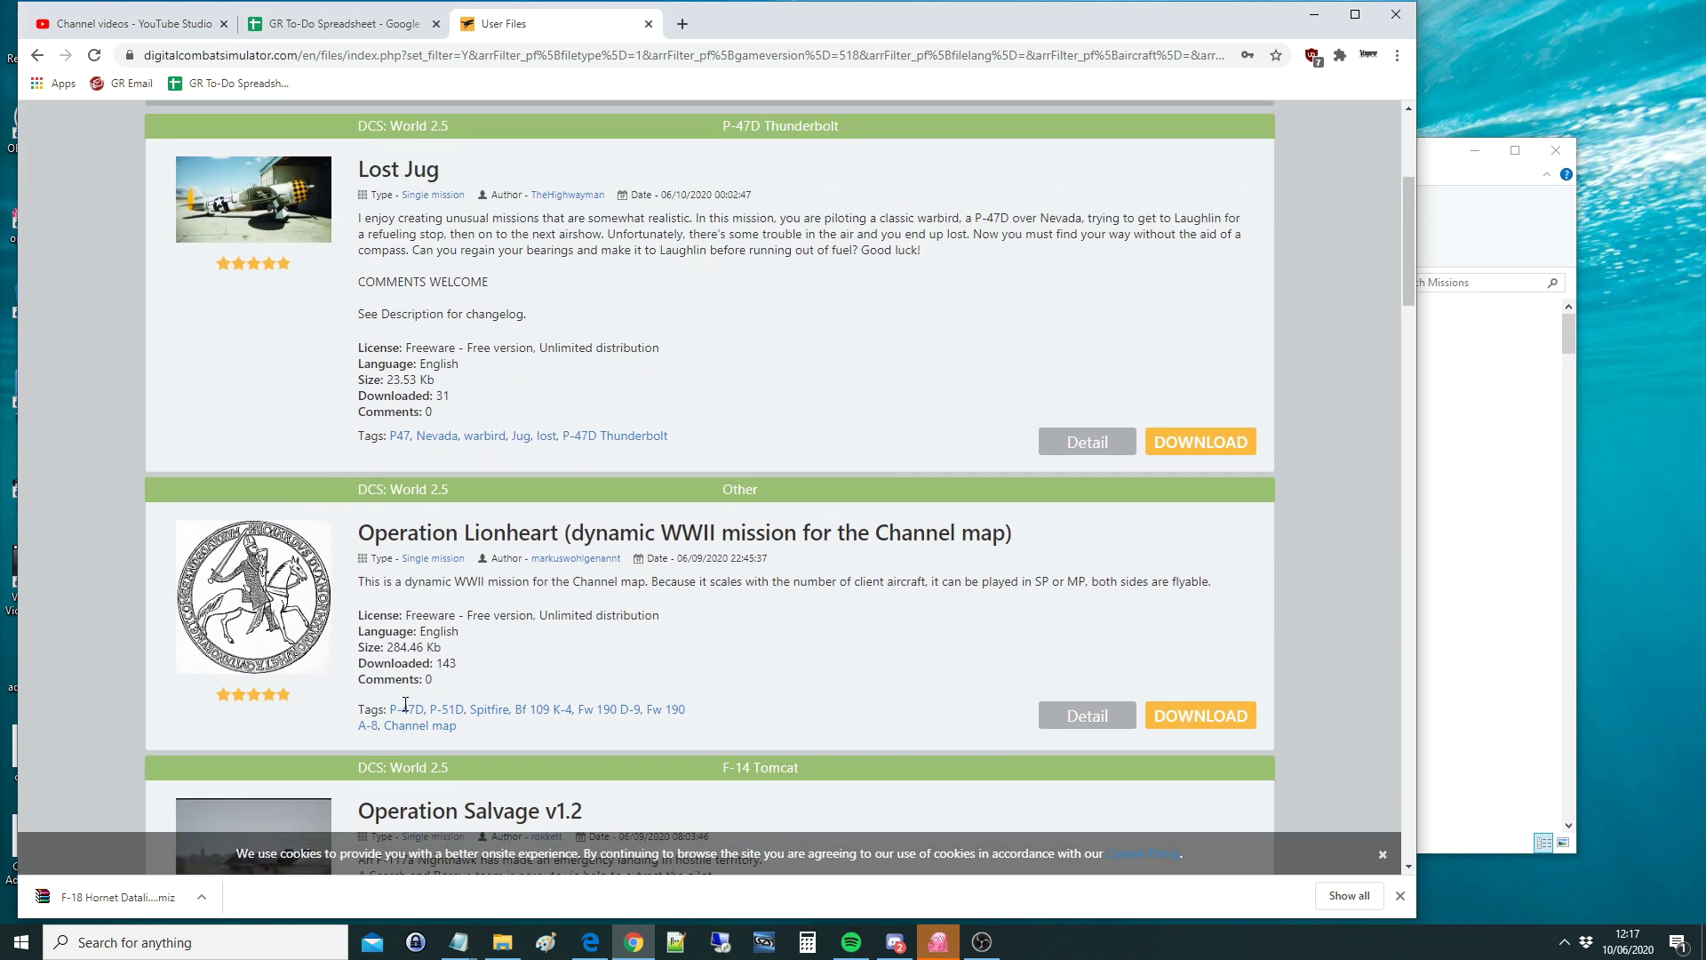
scroll(405, 705, "up", 4)
left_click(685, 310)
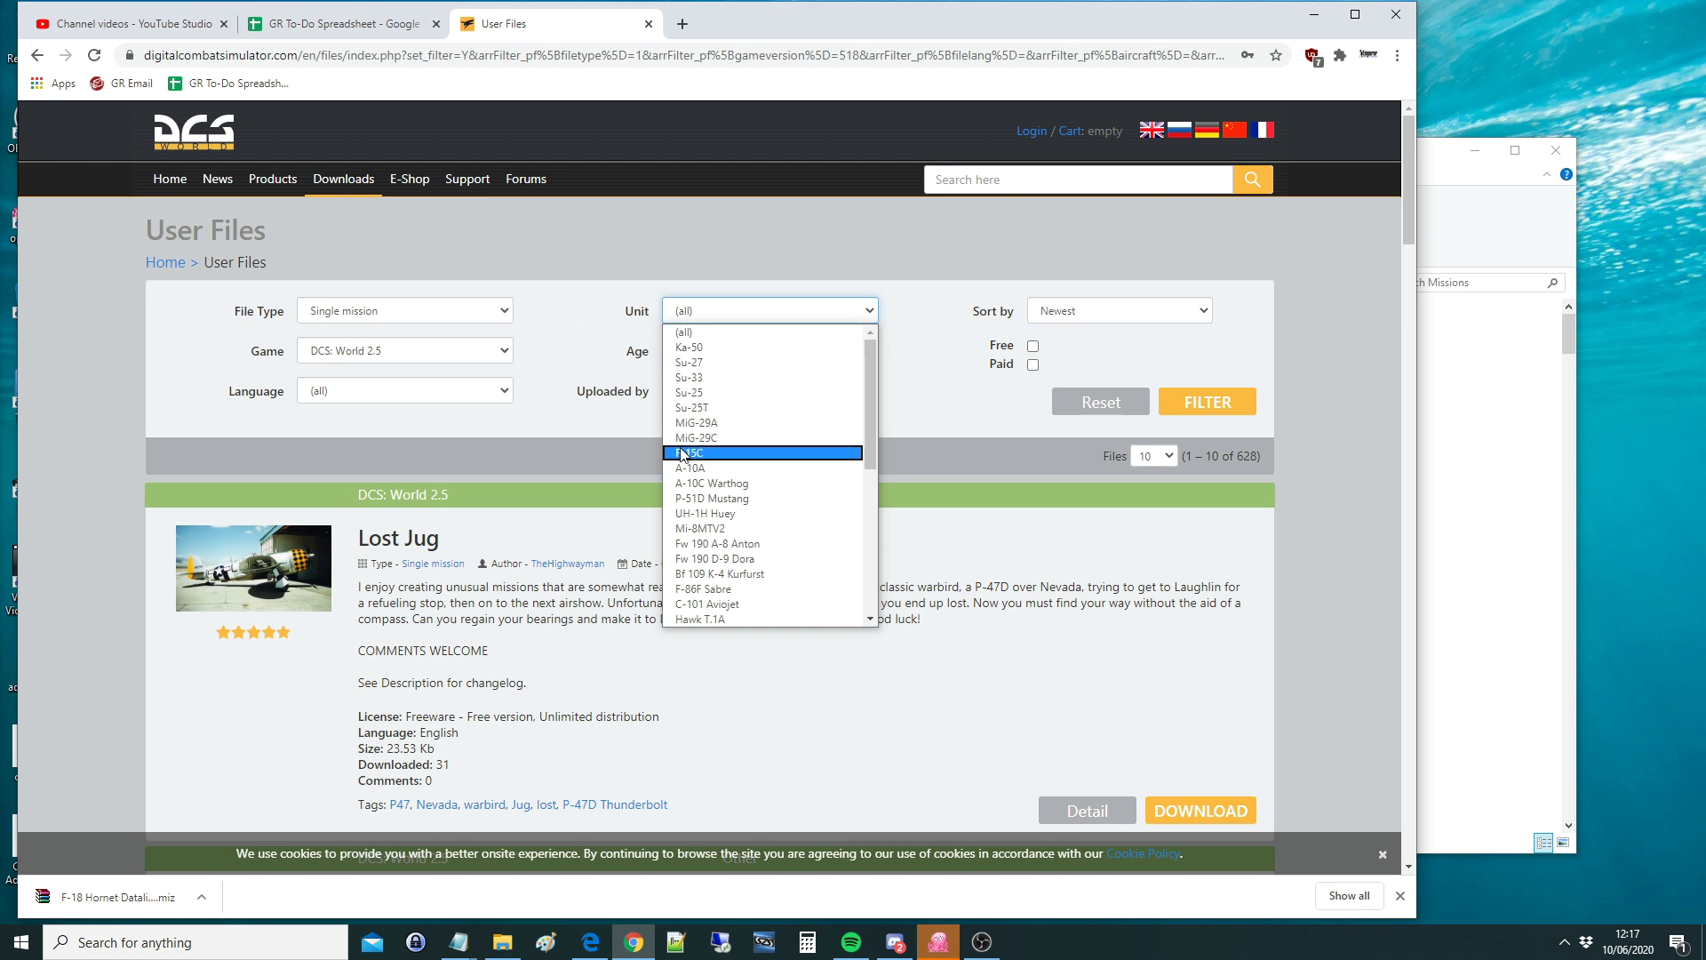
left_click(691, 482)
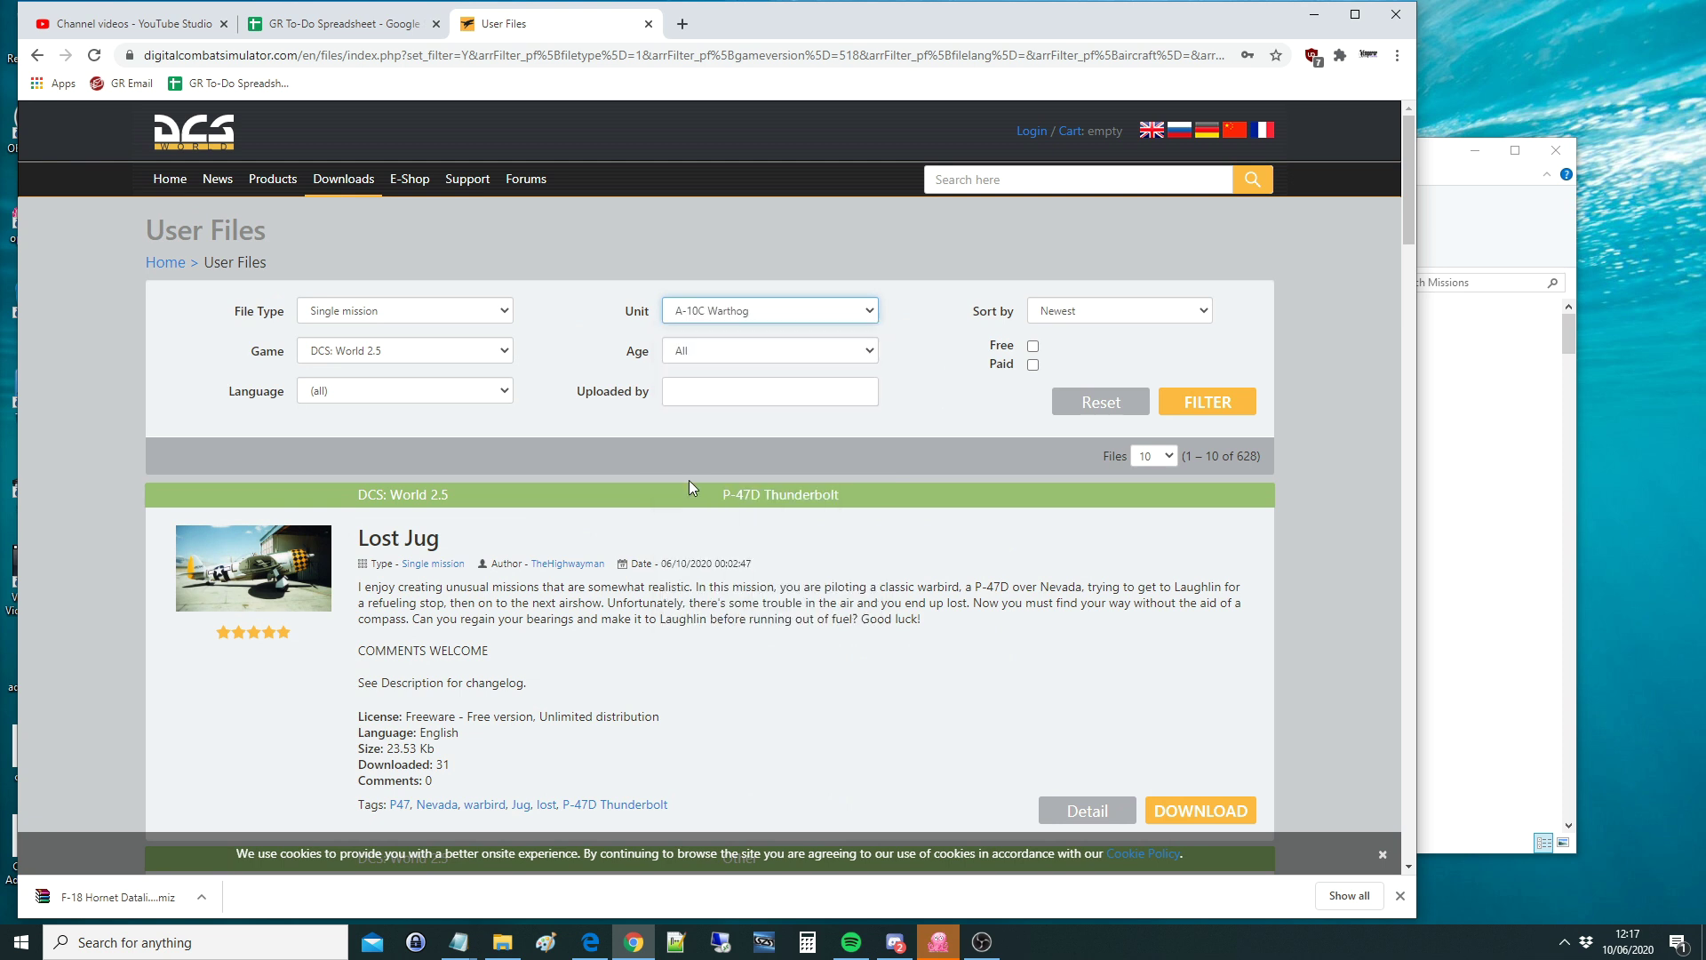
left_click(1208, 401)
scroll(883, 483, "down", 15)
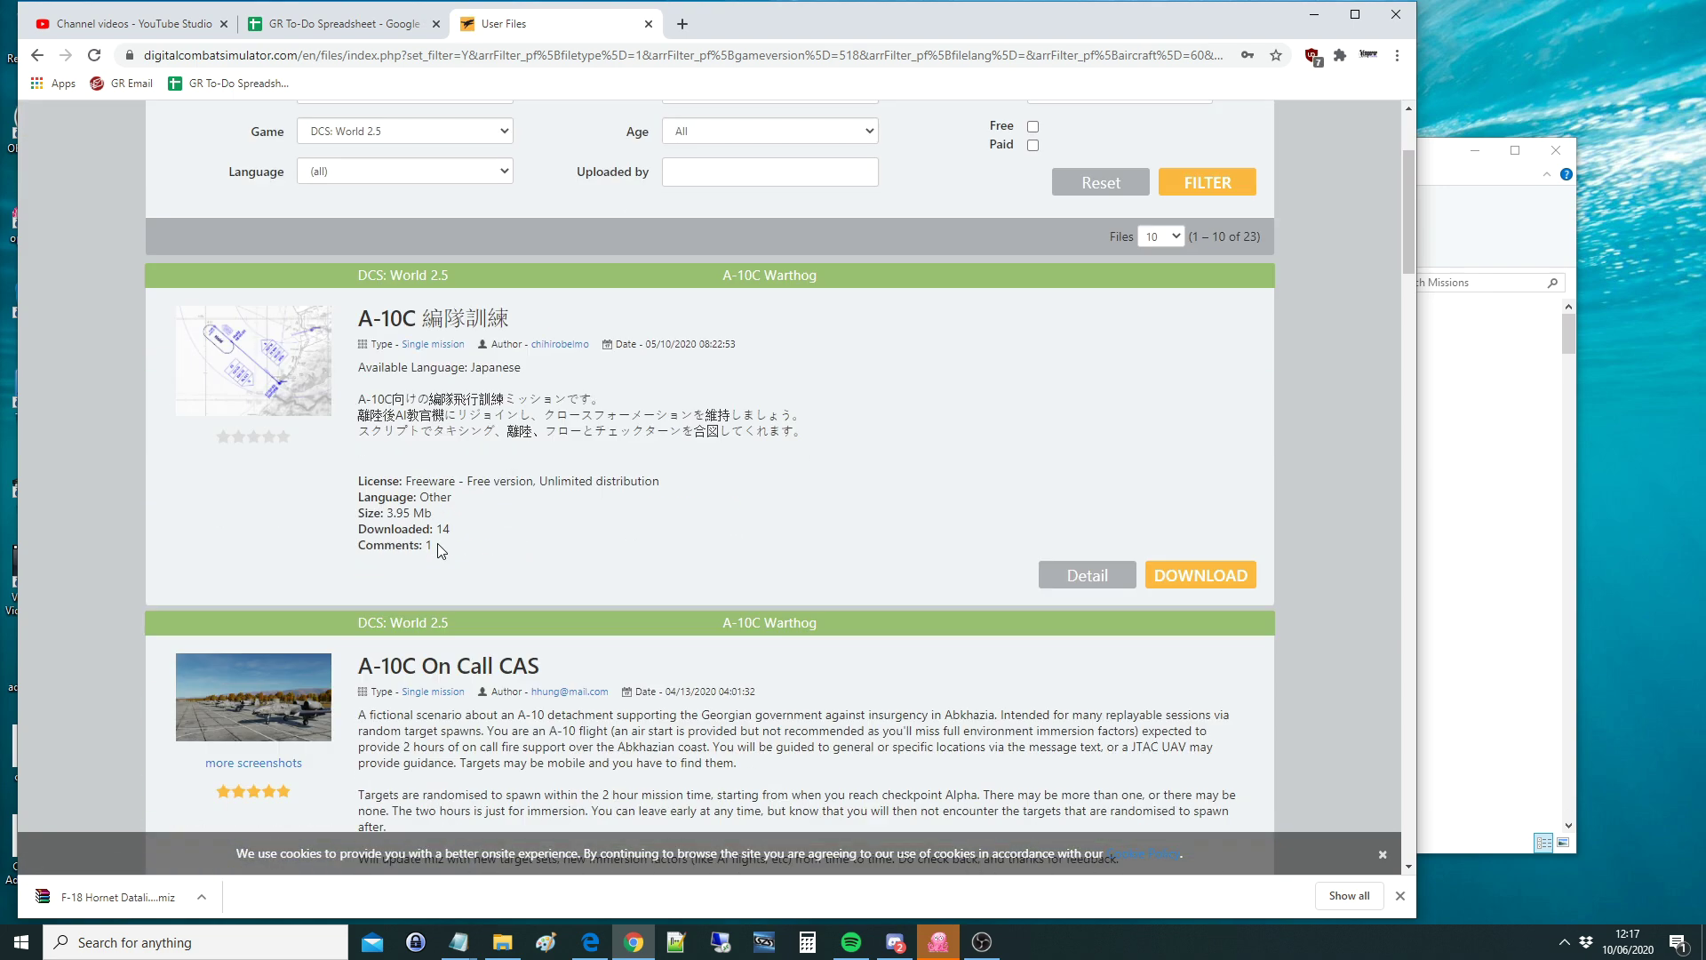
scroll(392, 480, "up", 5)
scroll(392, 480, "up", 10)
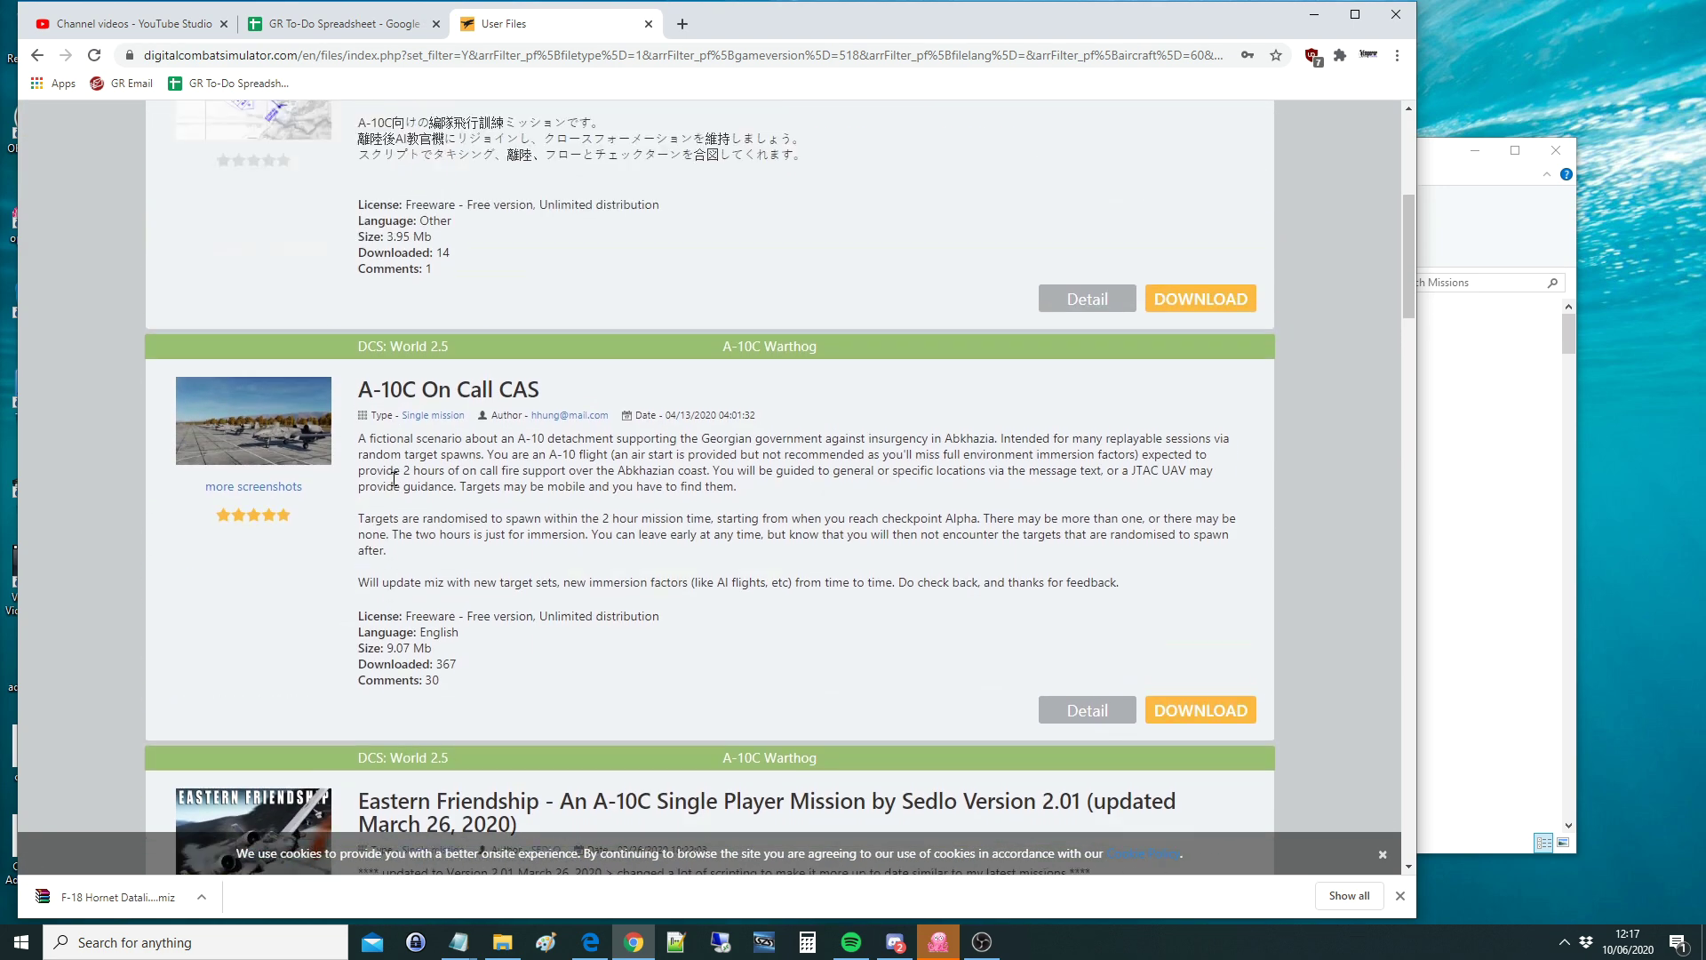
View the Language and Age filter options, leave the User Files page and minimise the browser to return to the Missions folder
left_click(512, 391)
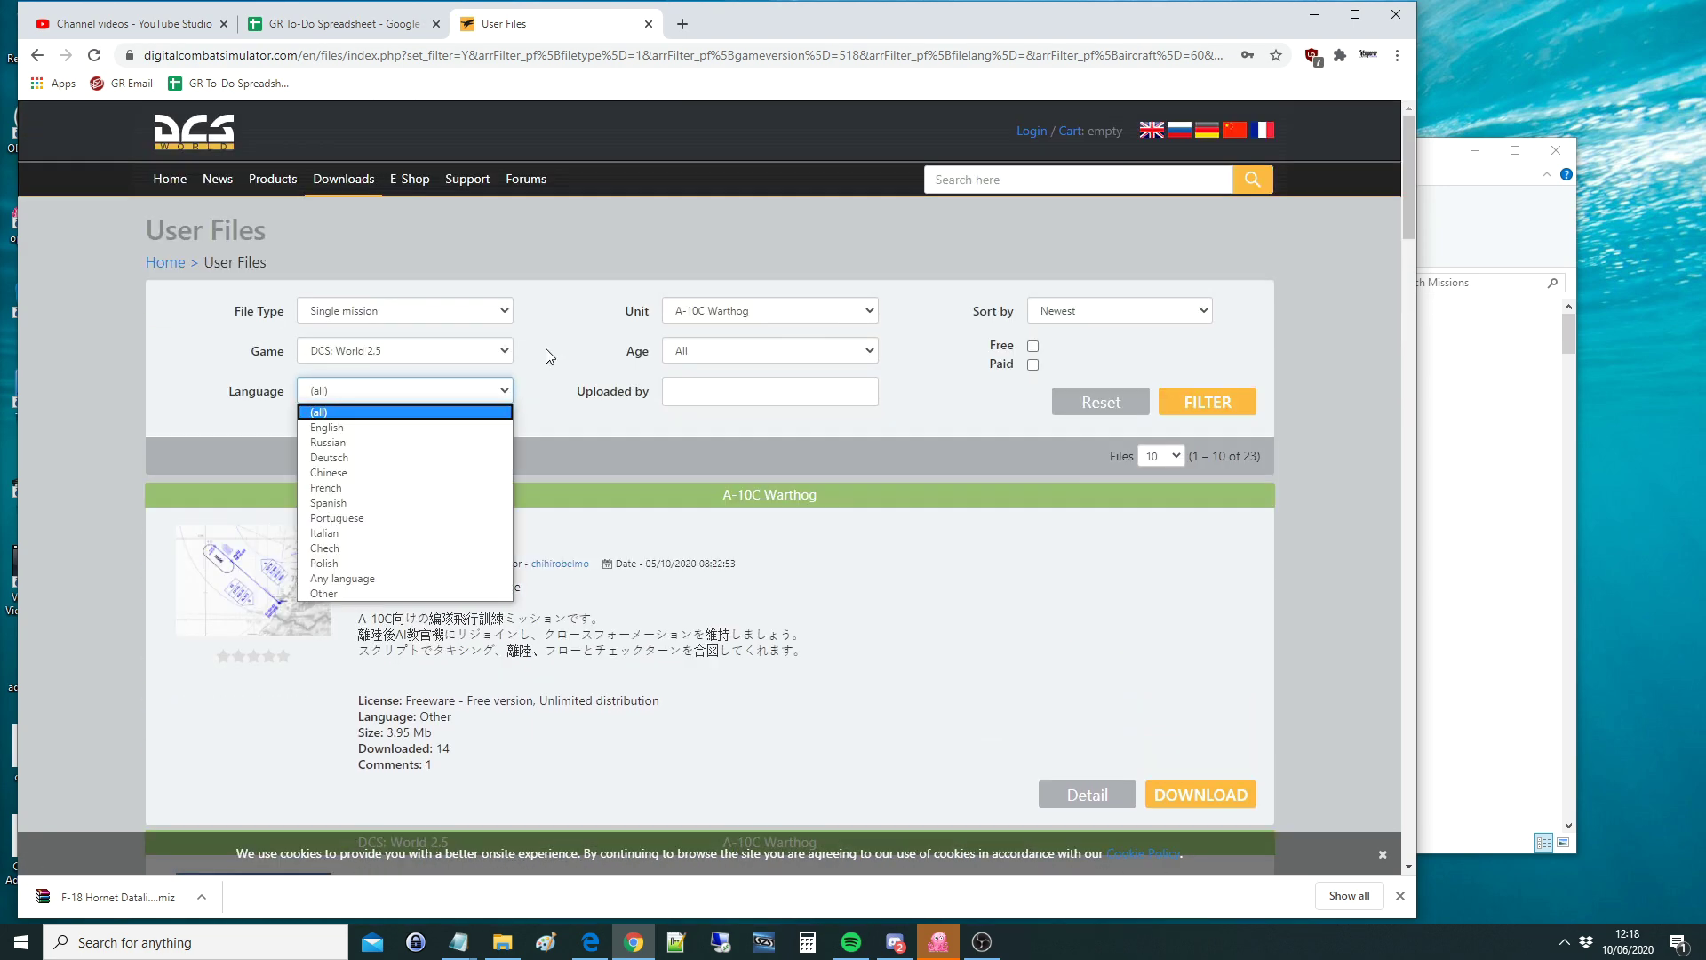
left_click(770, 350)
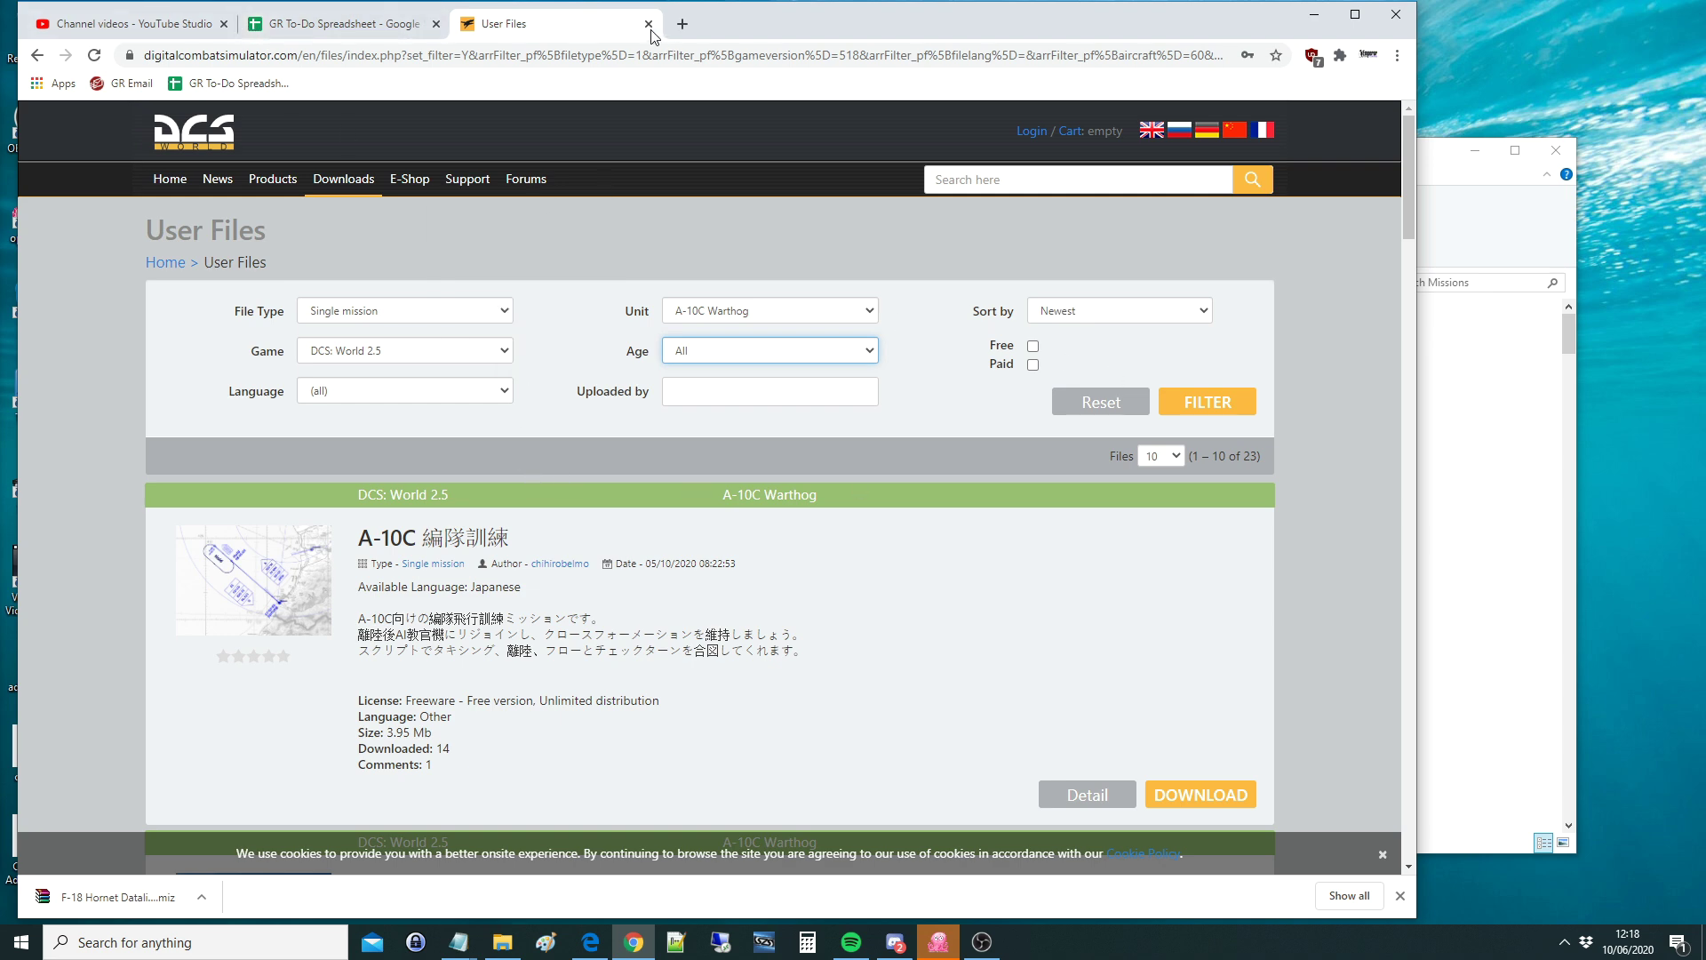
left_click(258, 24)
left_click(1313, 14)
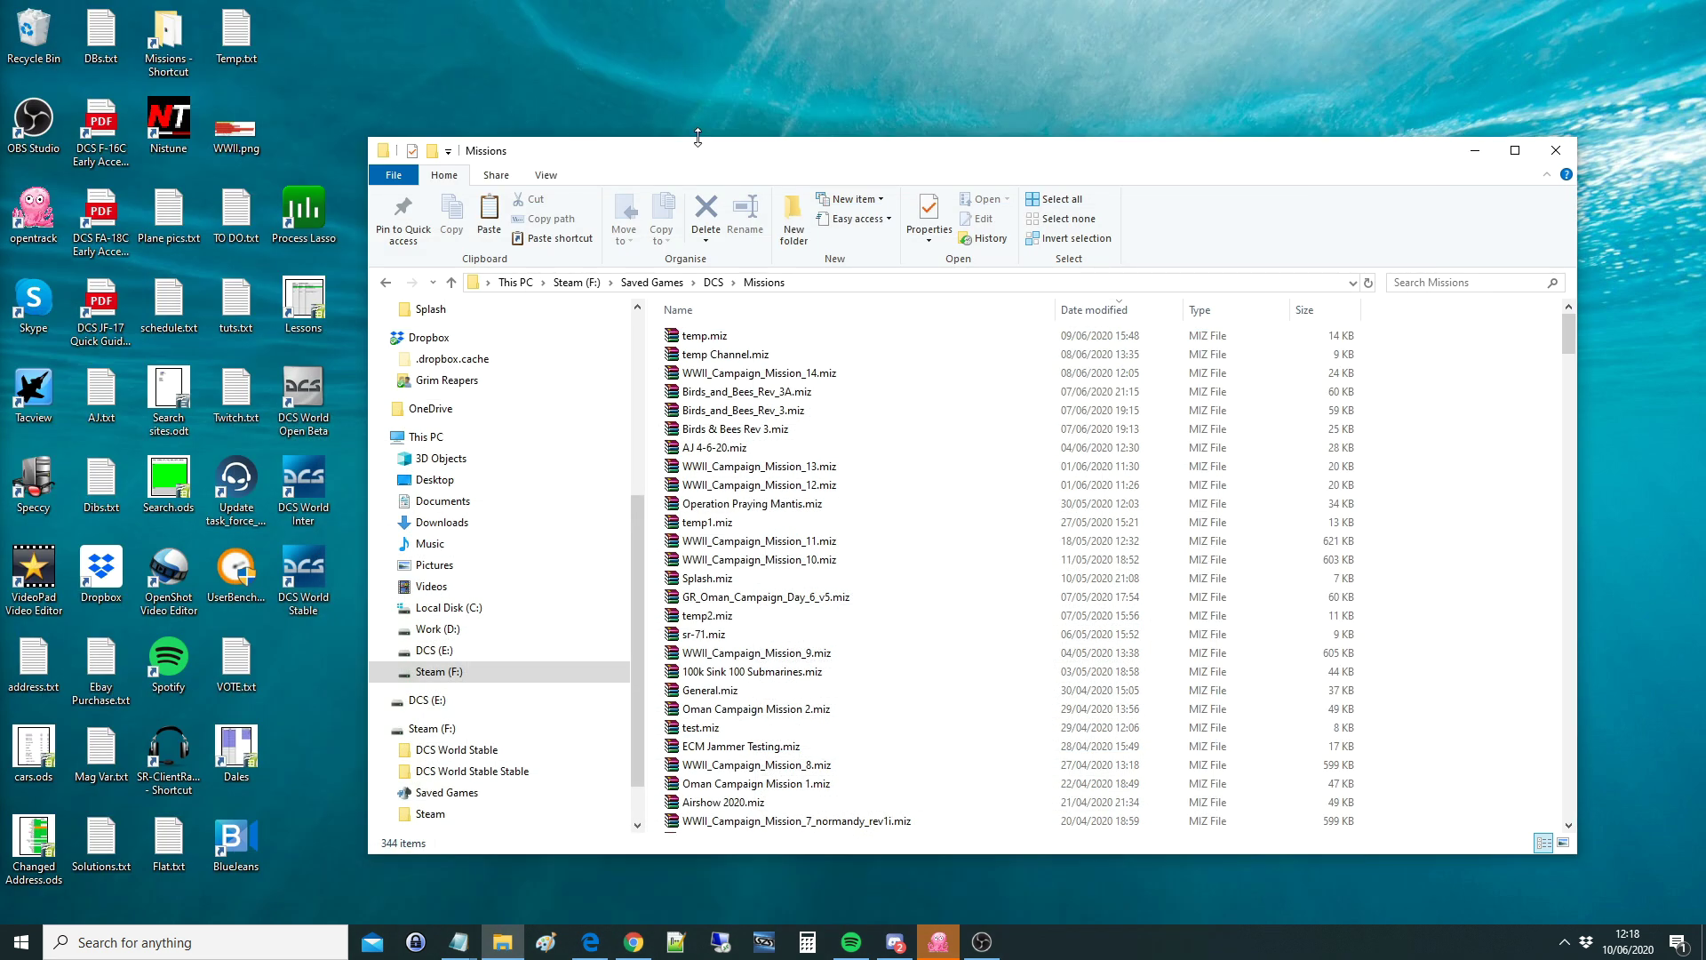
left_click_drag(698, 142, 876, 104)
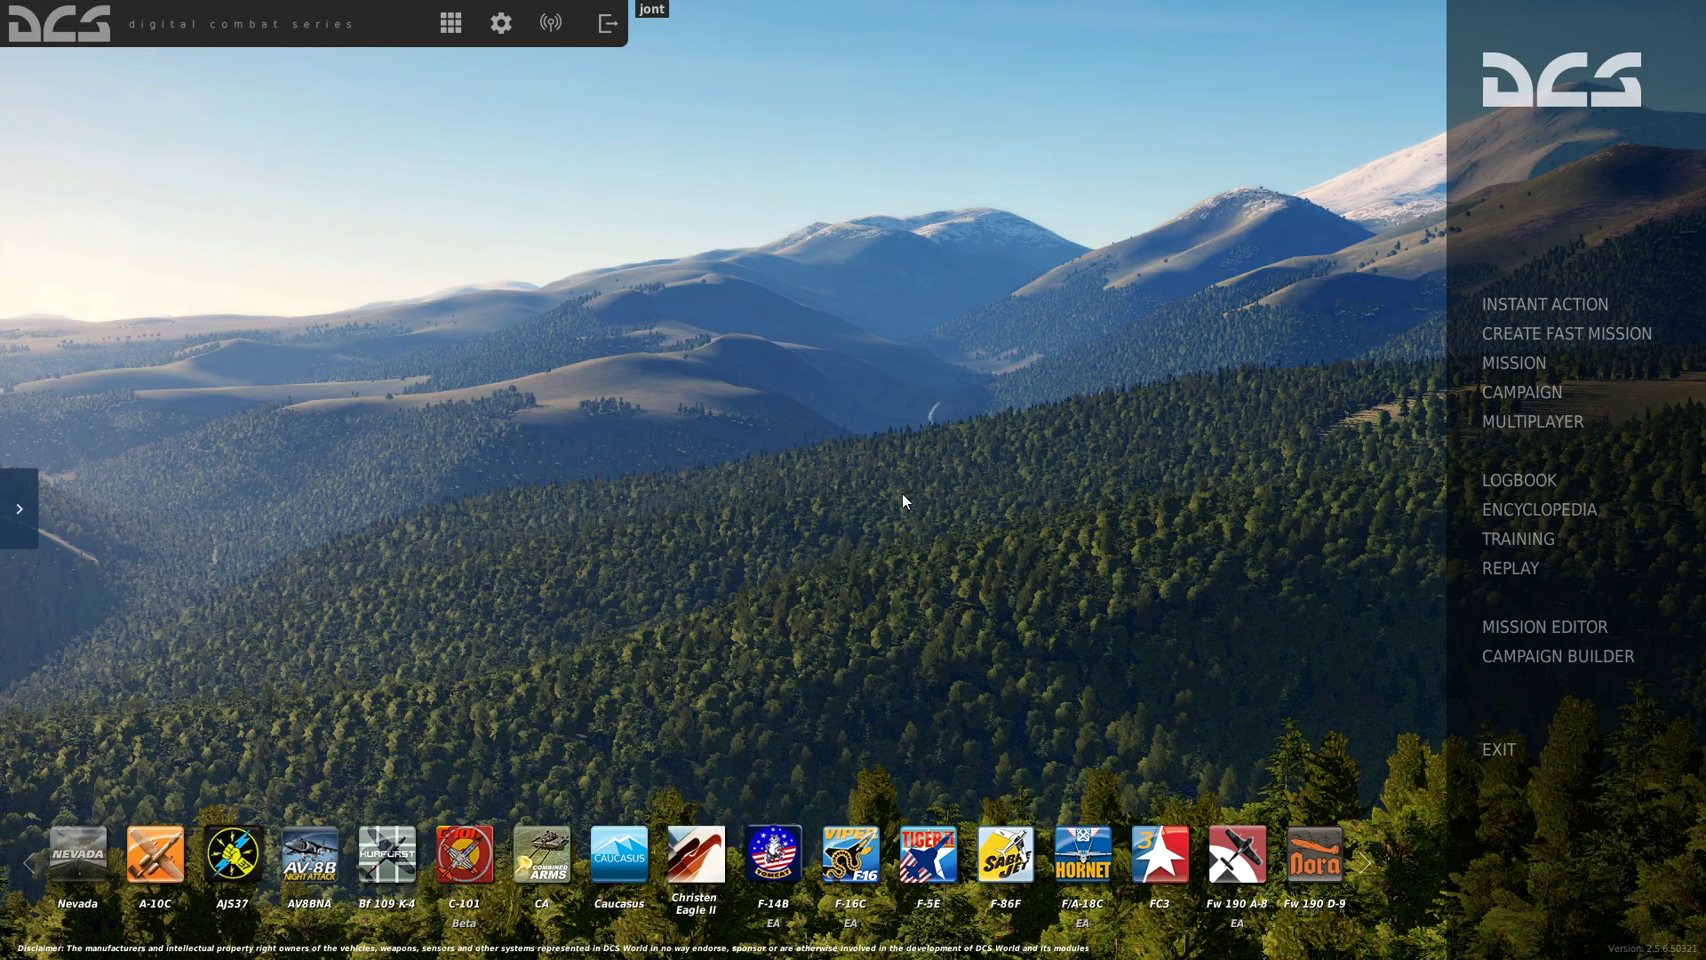
In DCS World, open the mission browser and go up through the parent folders to the root of the drive
left_click(1499, 367)
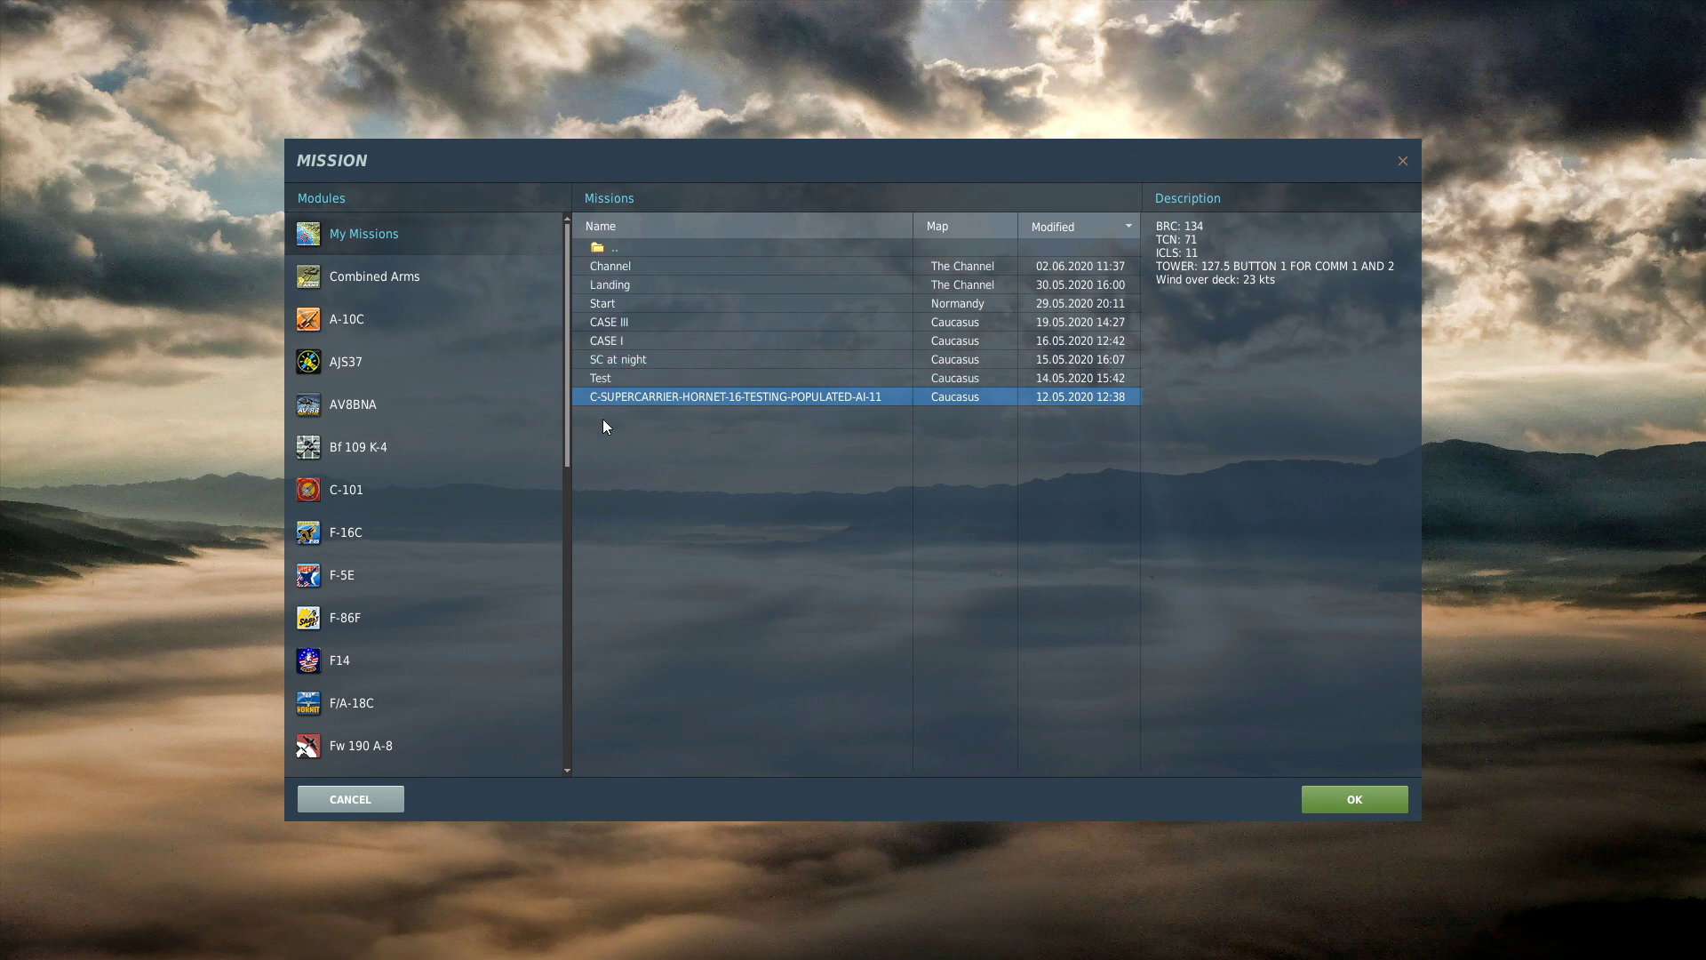
double_click(609, 249)
double_click(615, 248)
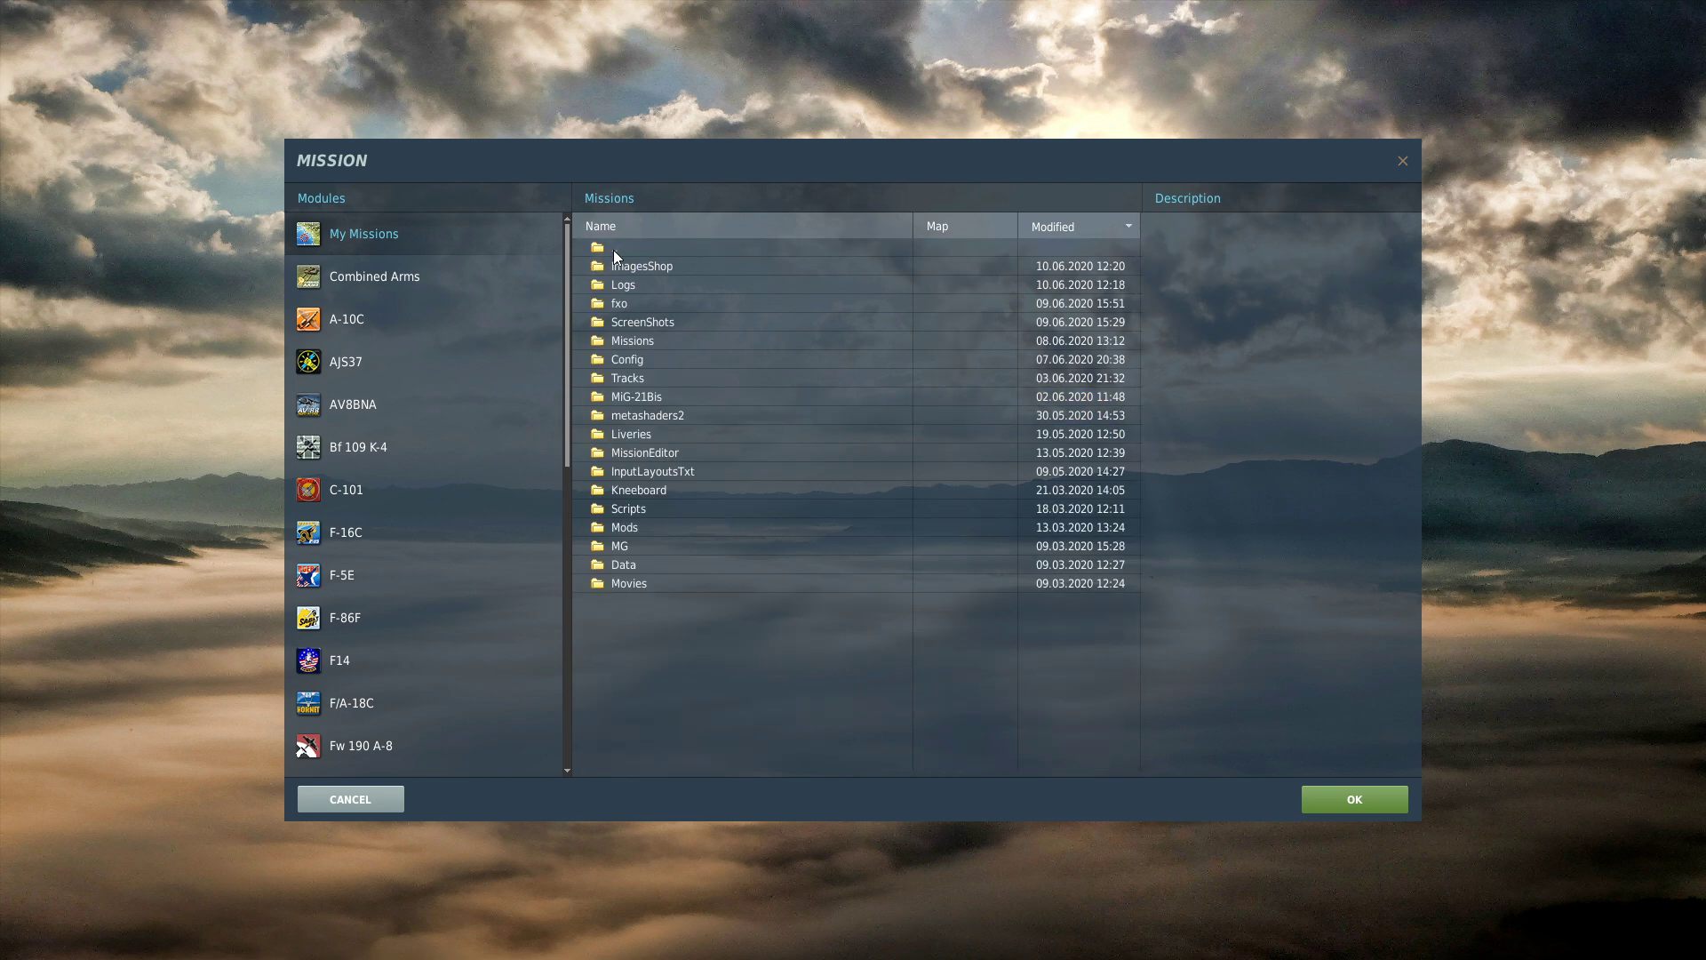
double_click(606, 249)
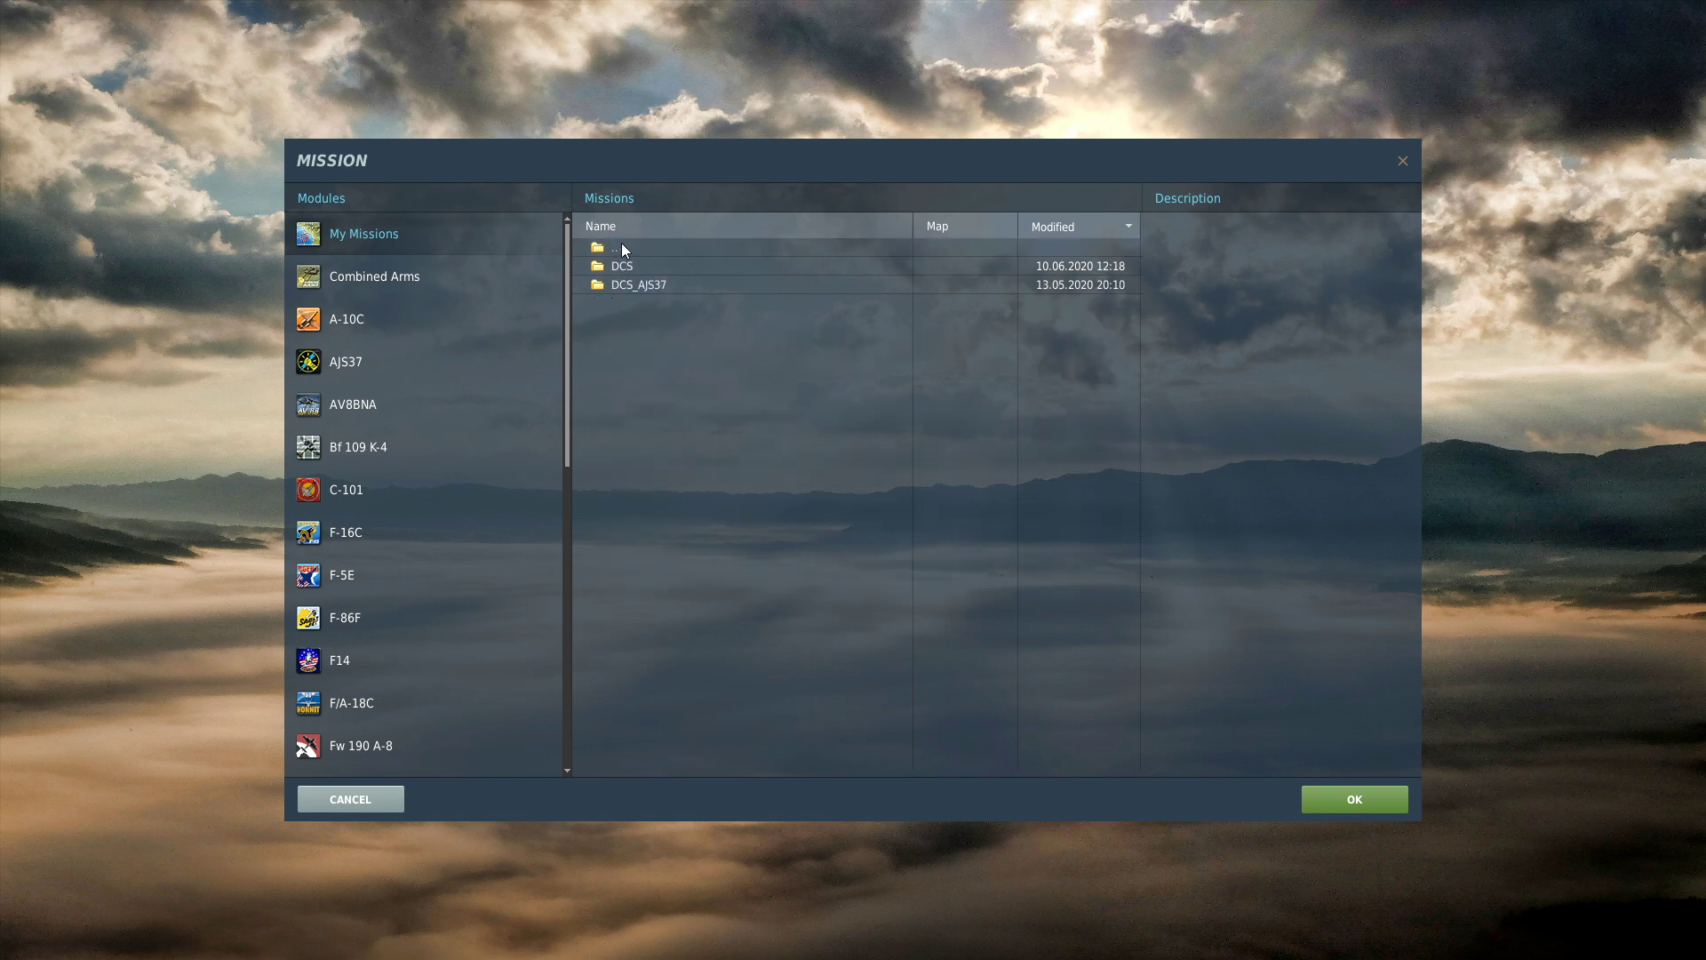
double_click(600, 253)
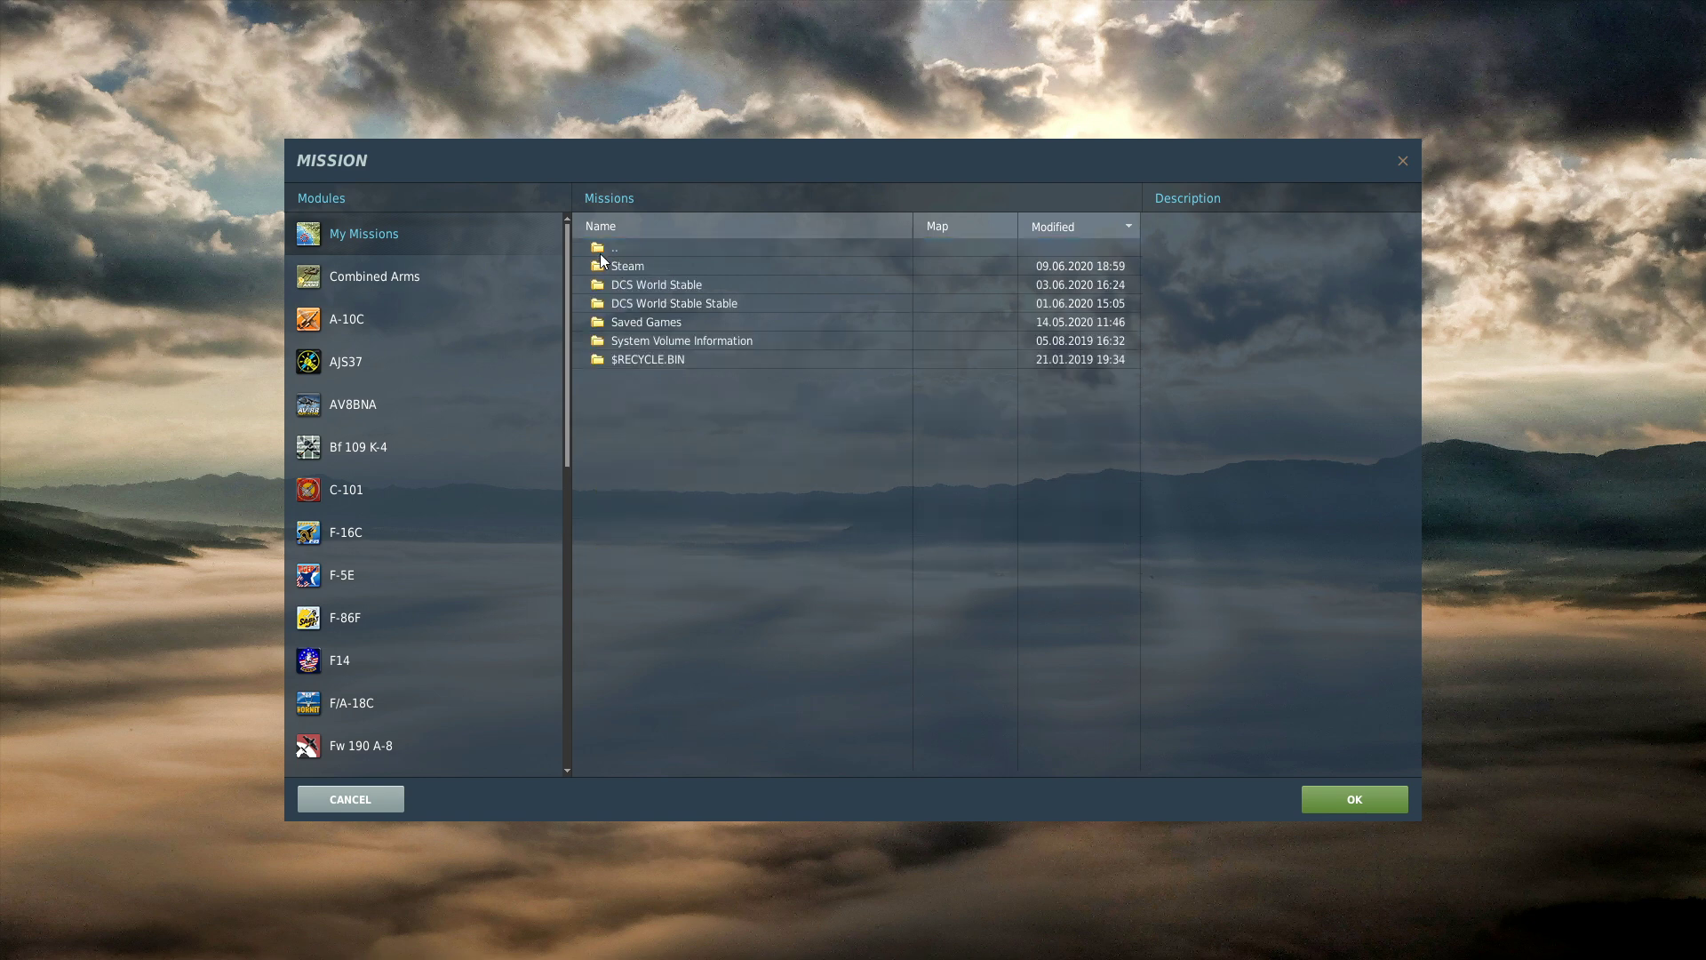
Open the Missions folder inside Saved Games > DCS and look through its missions
double_click(636, 322)
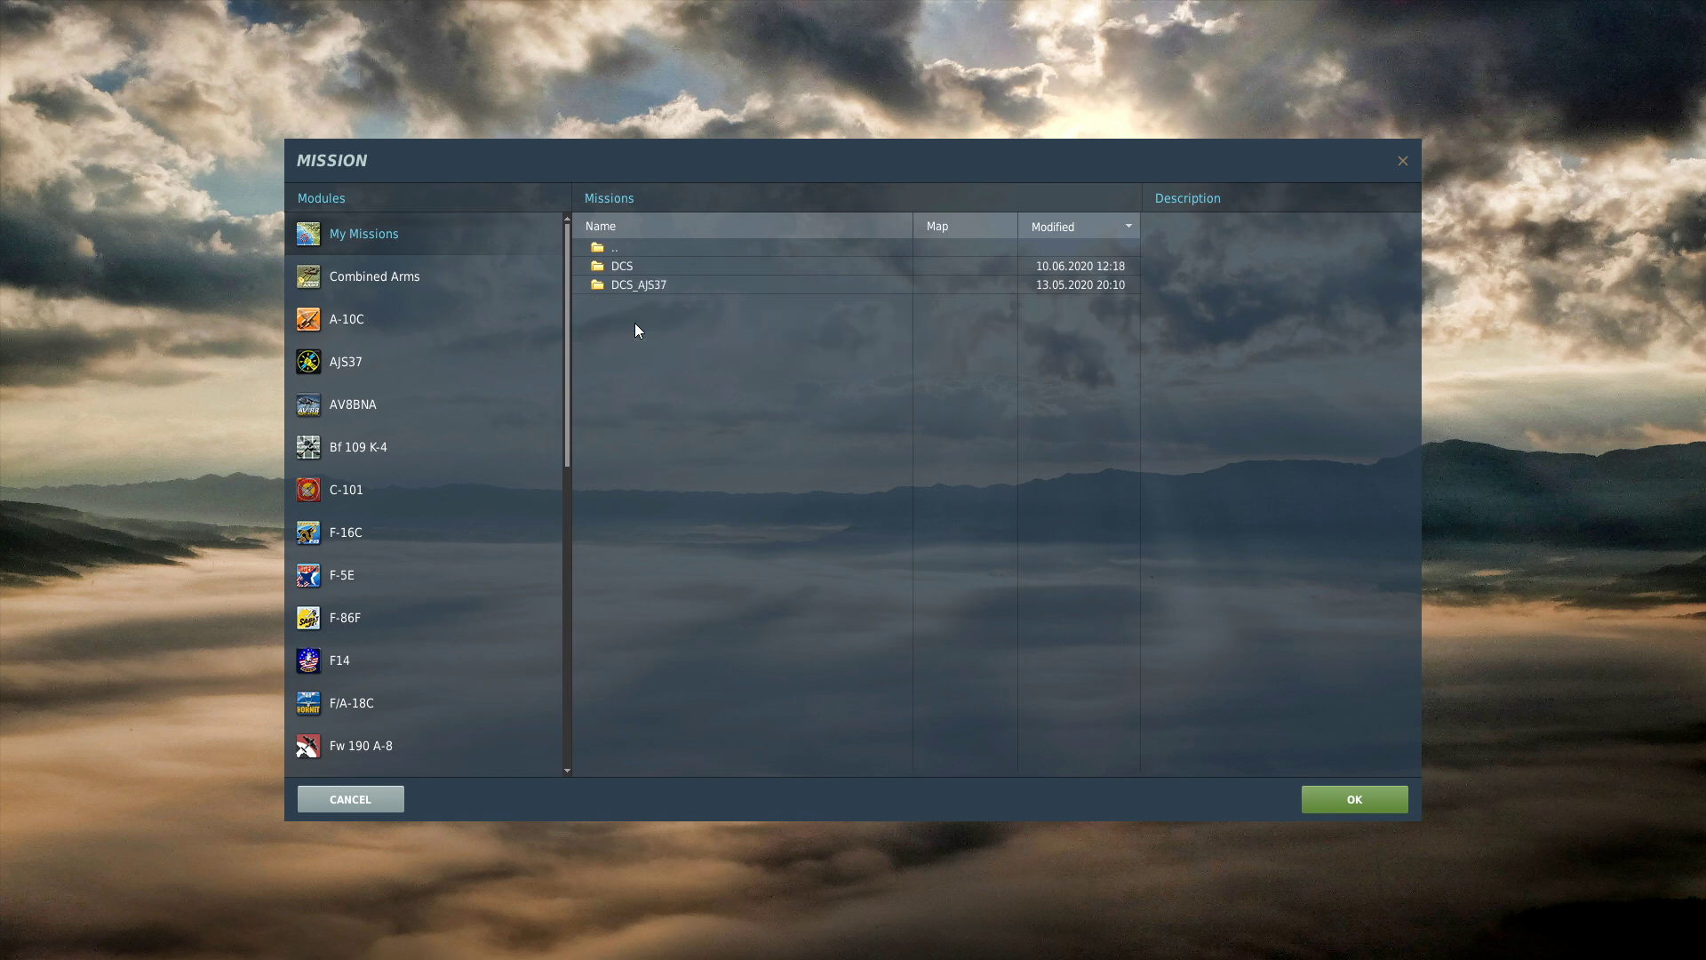
double_click(610, 265)
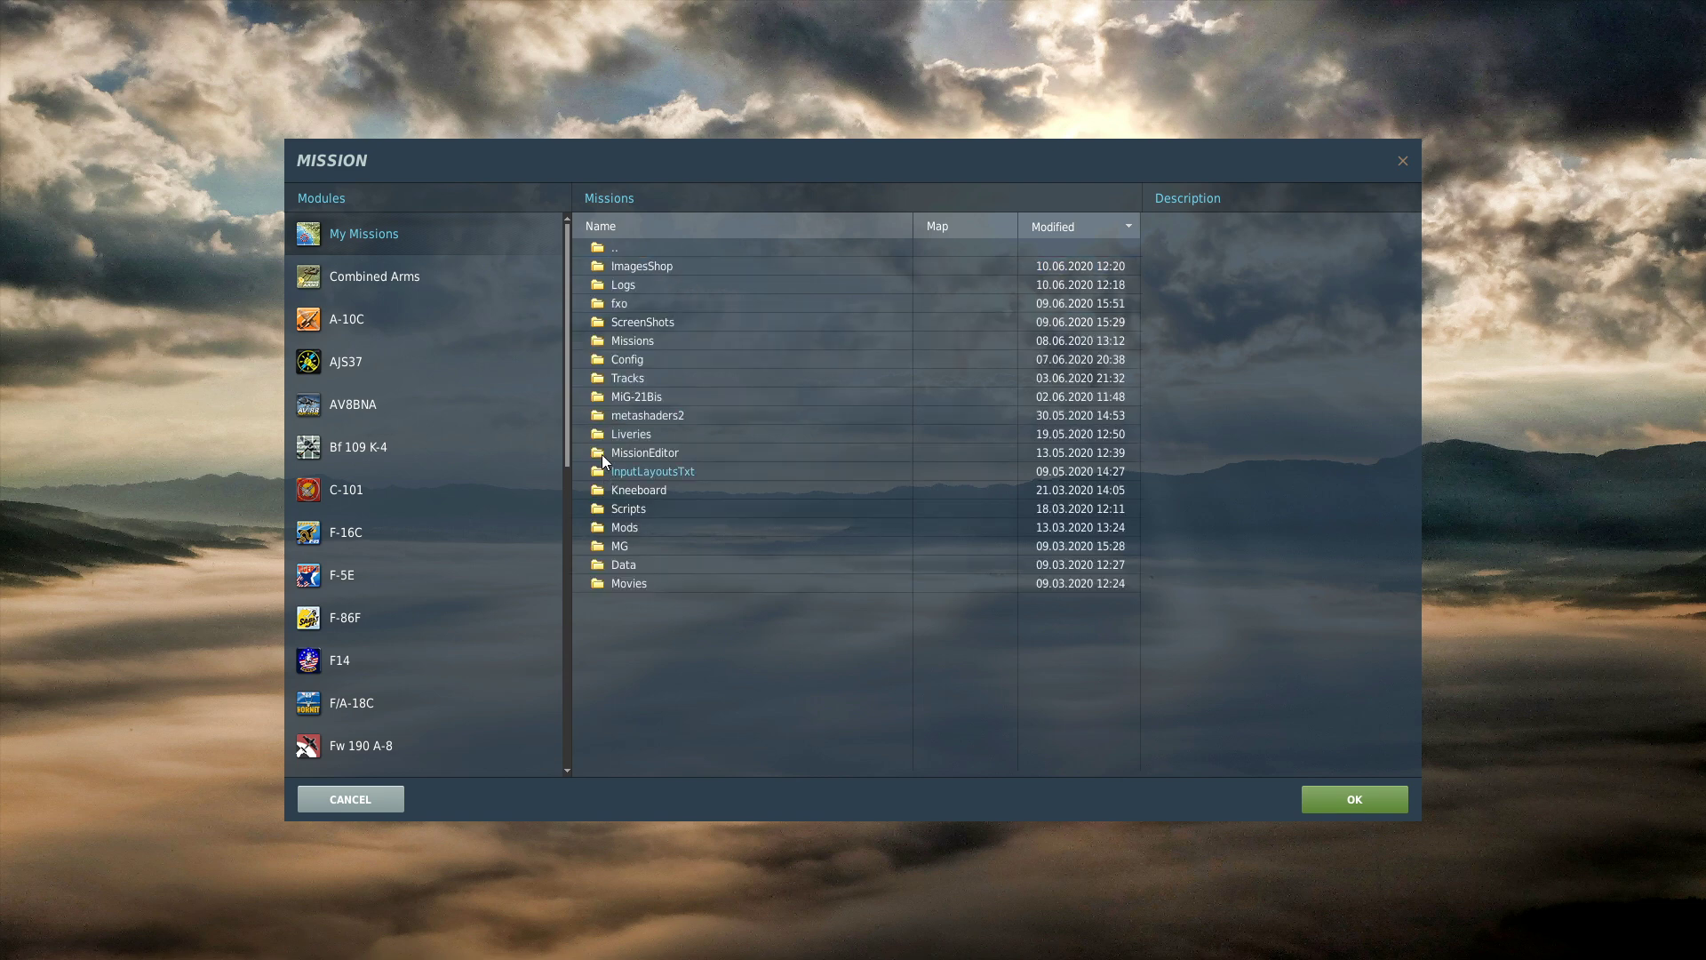
double_click(621, 344)
scroll(720, 355, "down", 5)
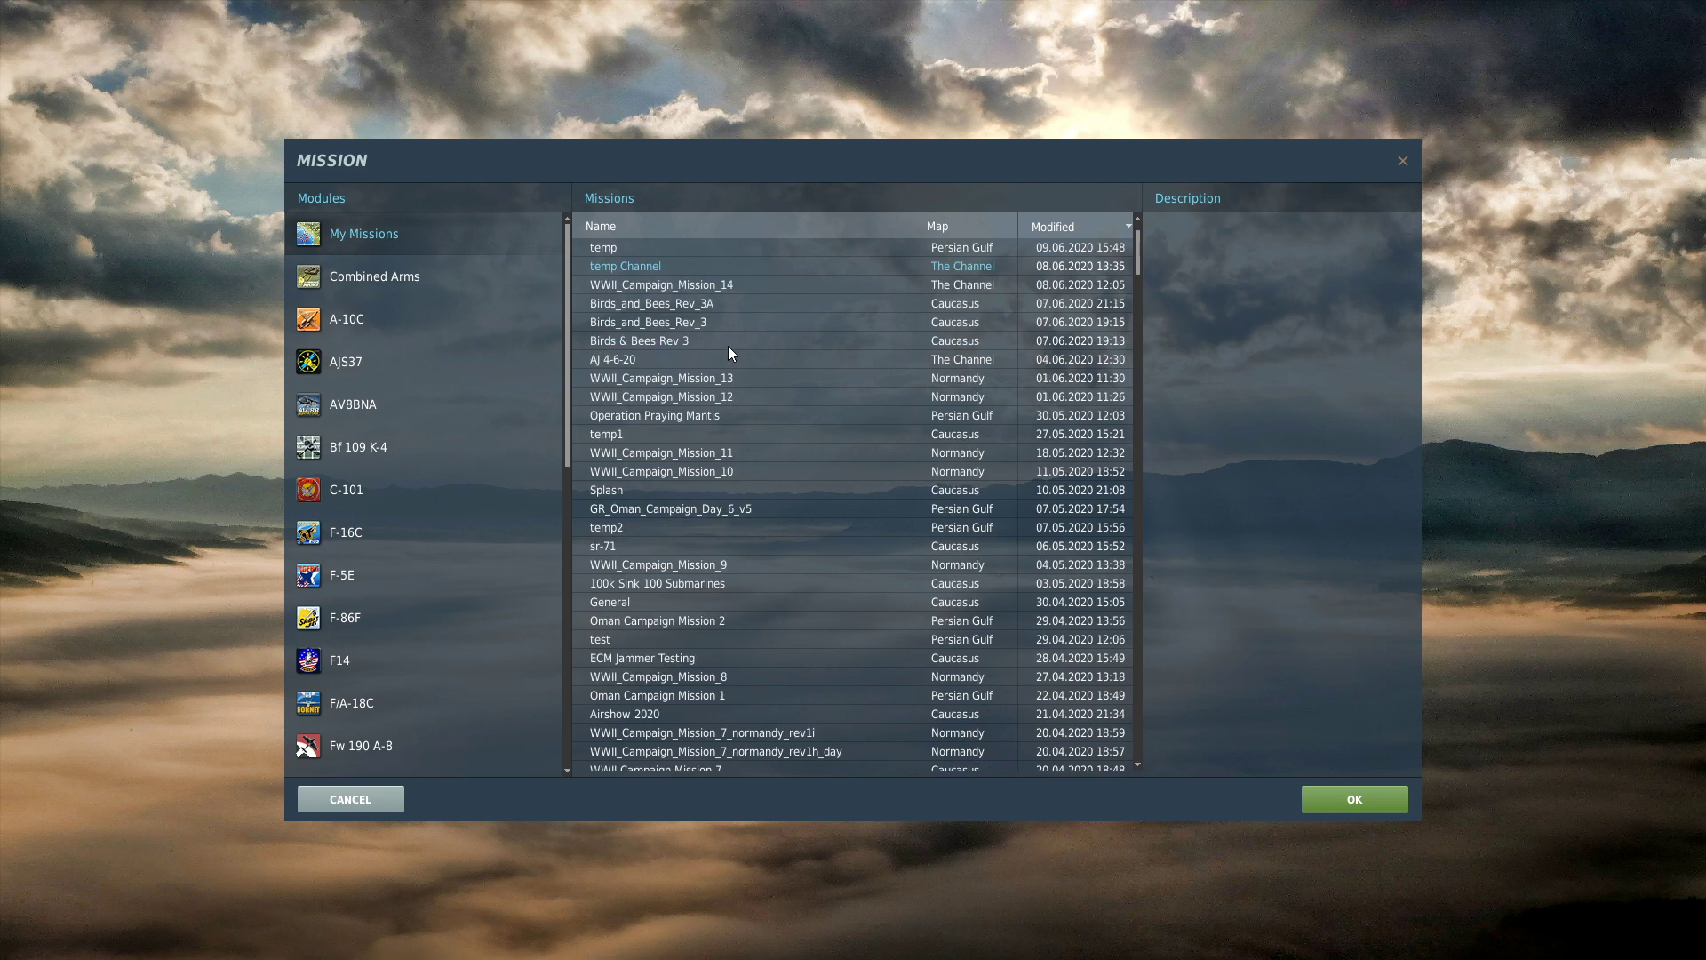
scroll(718, 364, "up", 5)
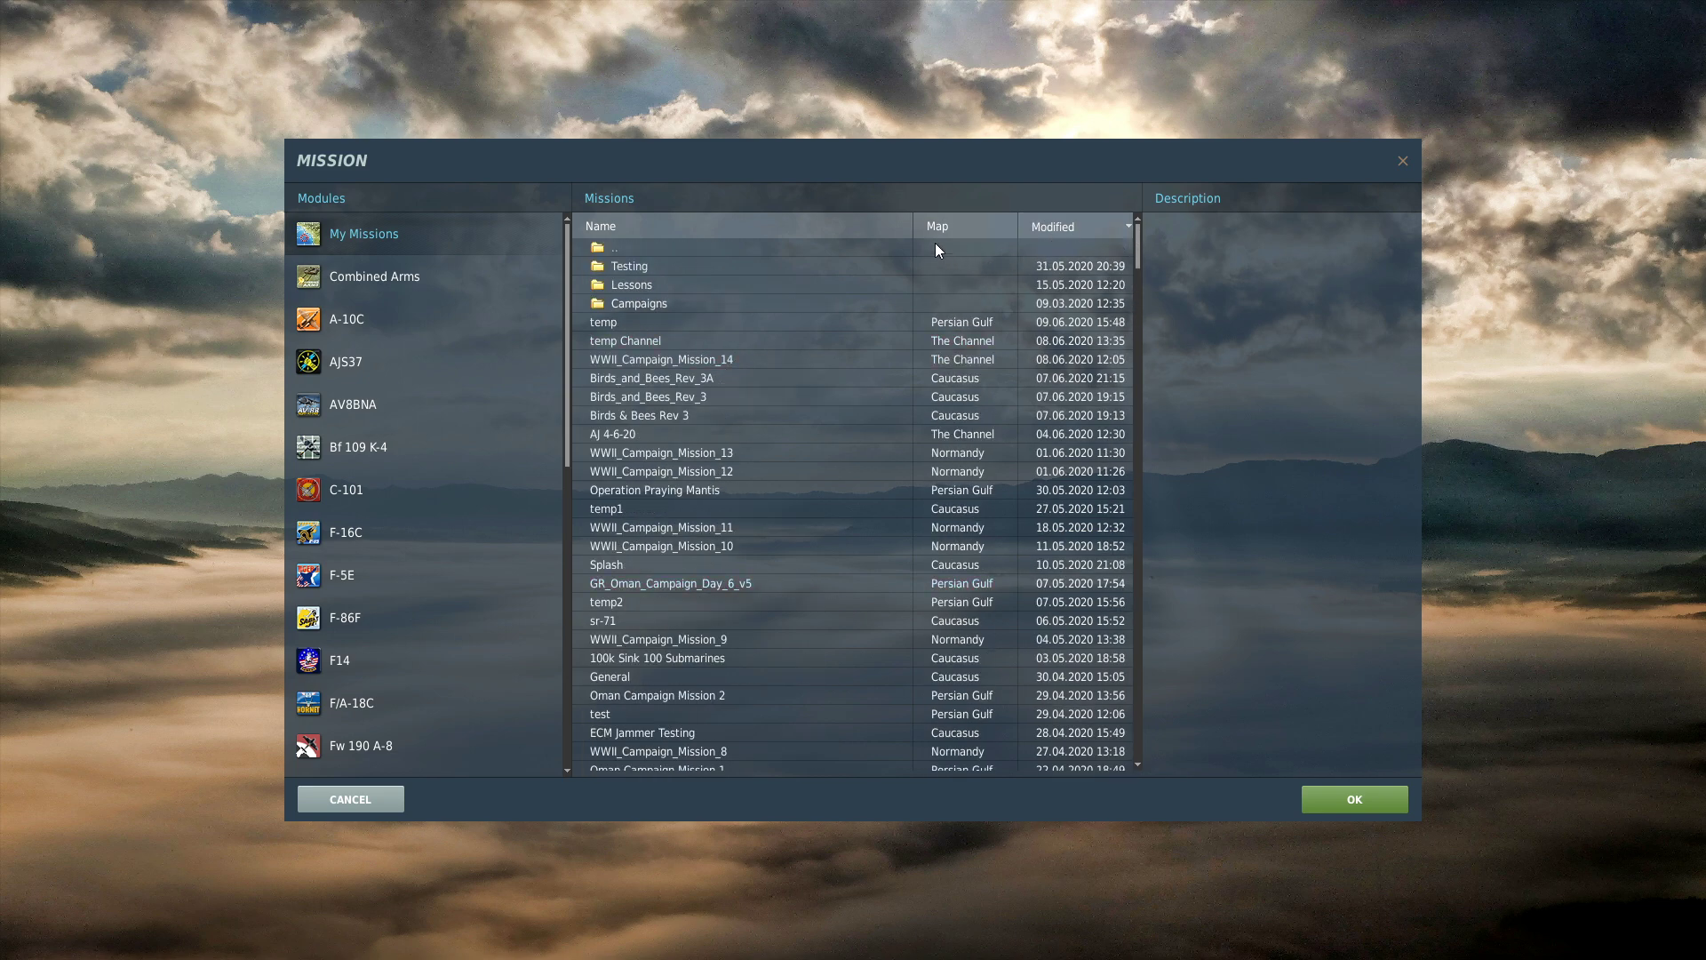
Sort the missions by name, find and select F-18 Hornet Datalink, and cancel out of the mission browser without loading it
left_click(622, 225)
scroll(669, 343, "down", 15)
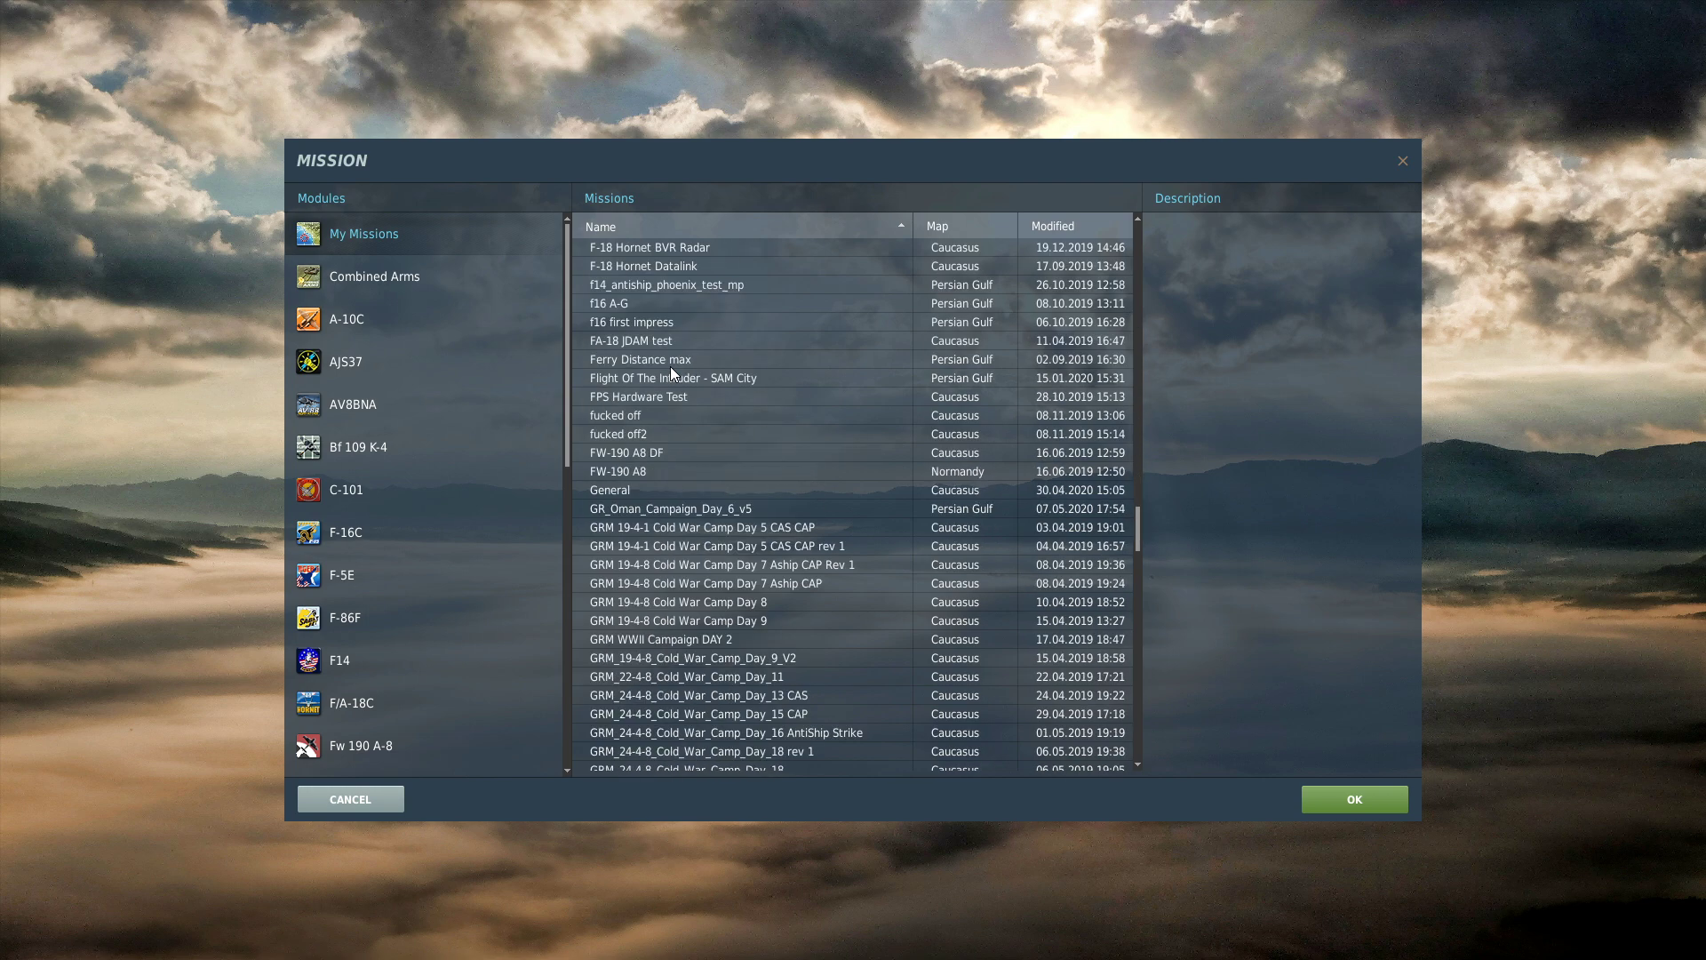
scroll(671, 367, "down", 4)
scroll(671, 367, "up", 9)
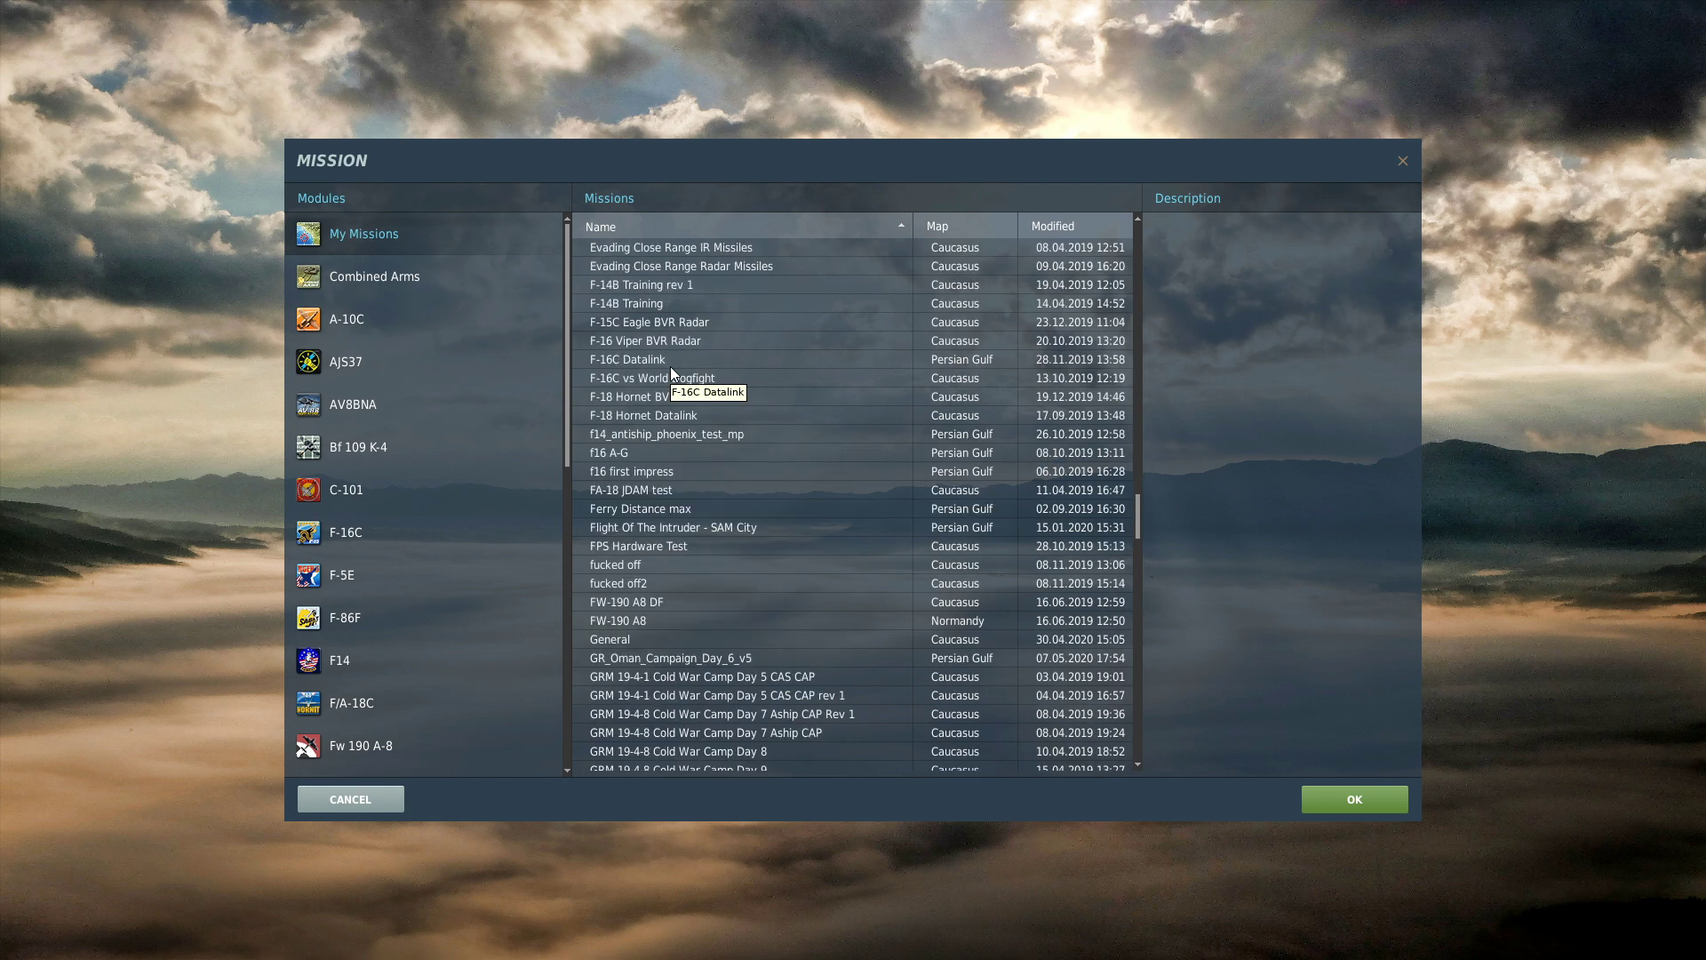
scroll(670, 366, "up", 2)
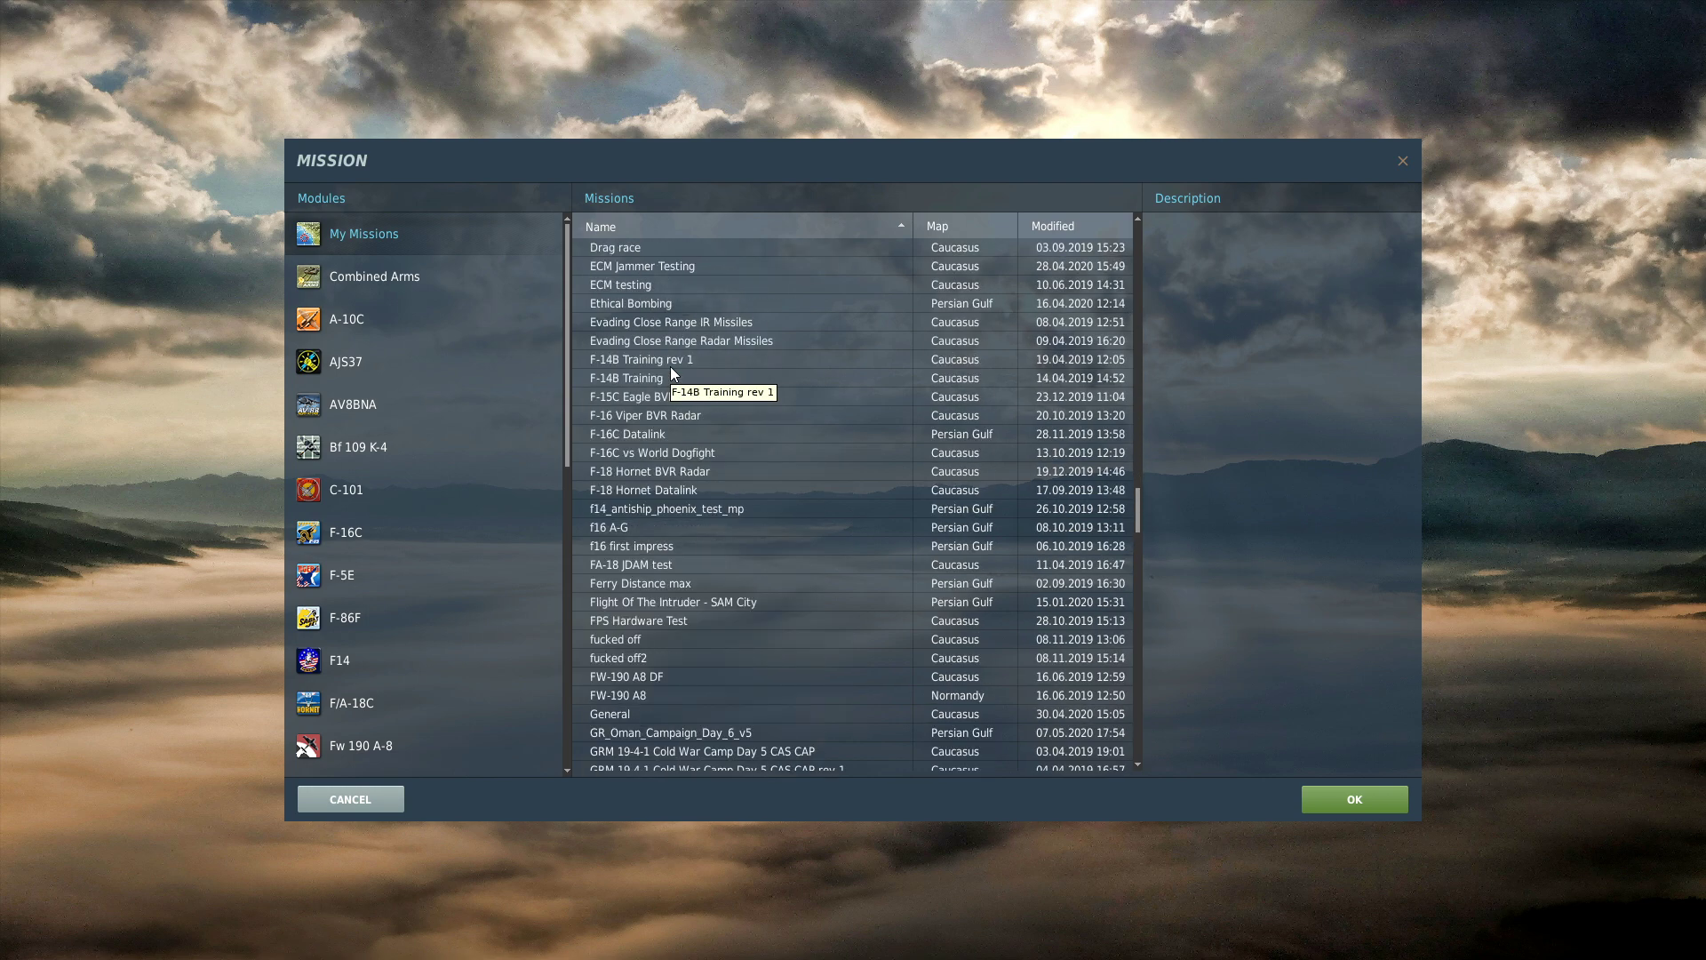
left_click(634, 490)
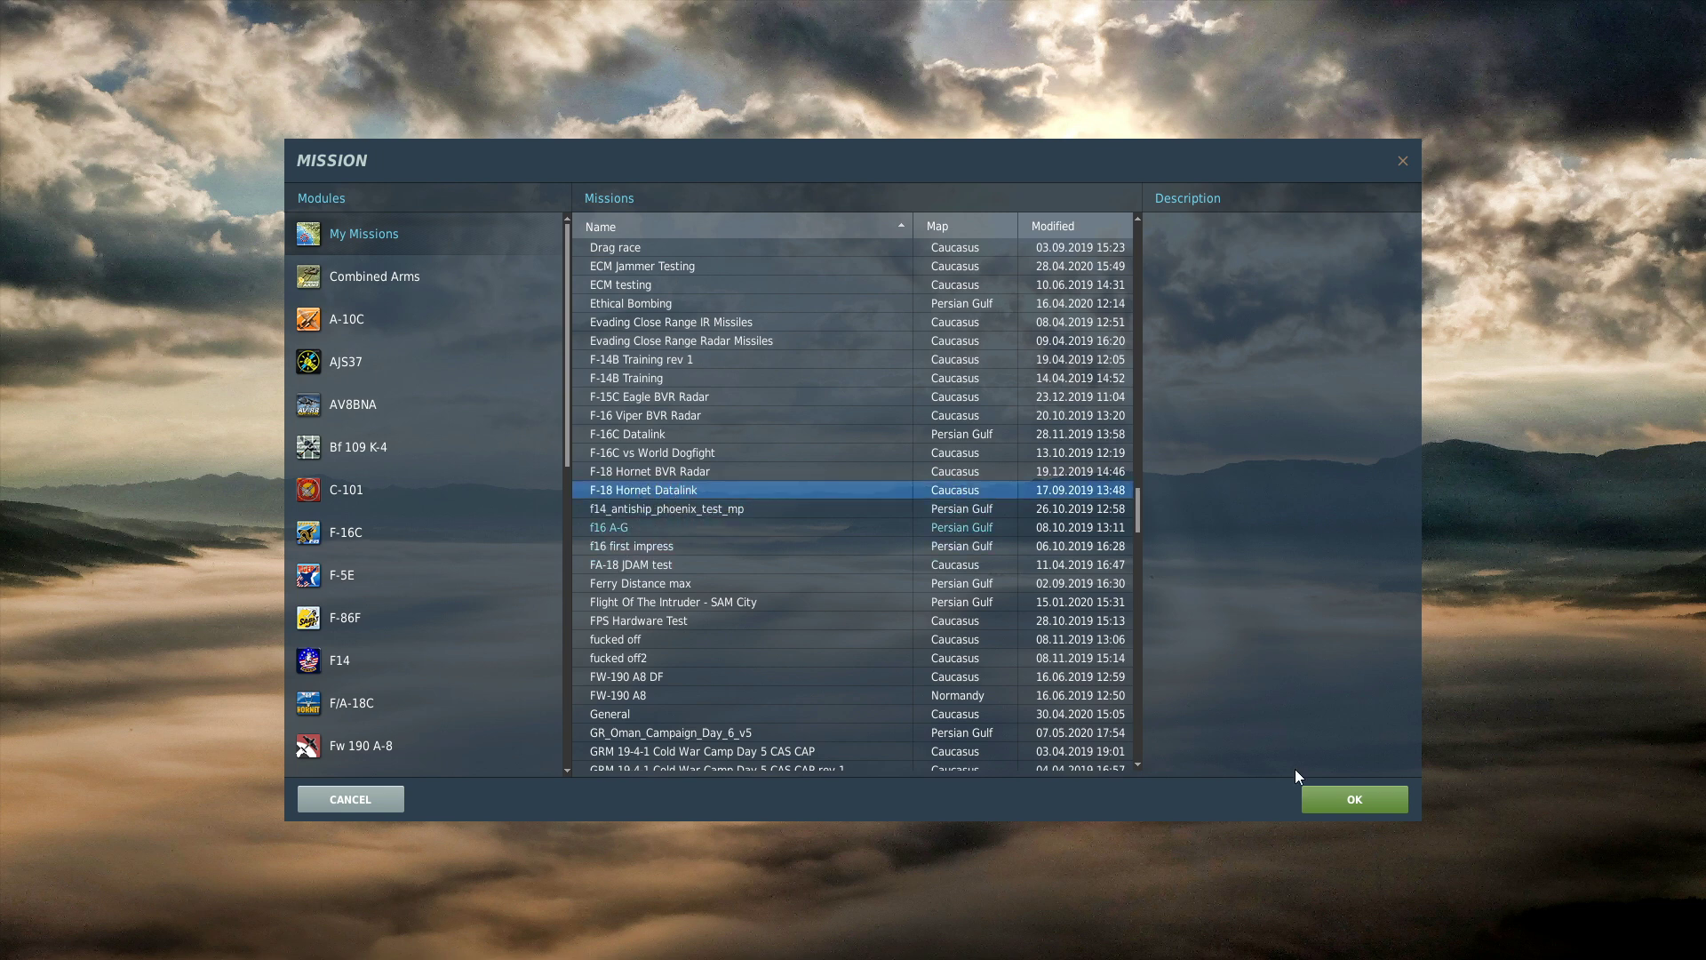
left_click(313, 805)
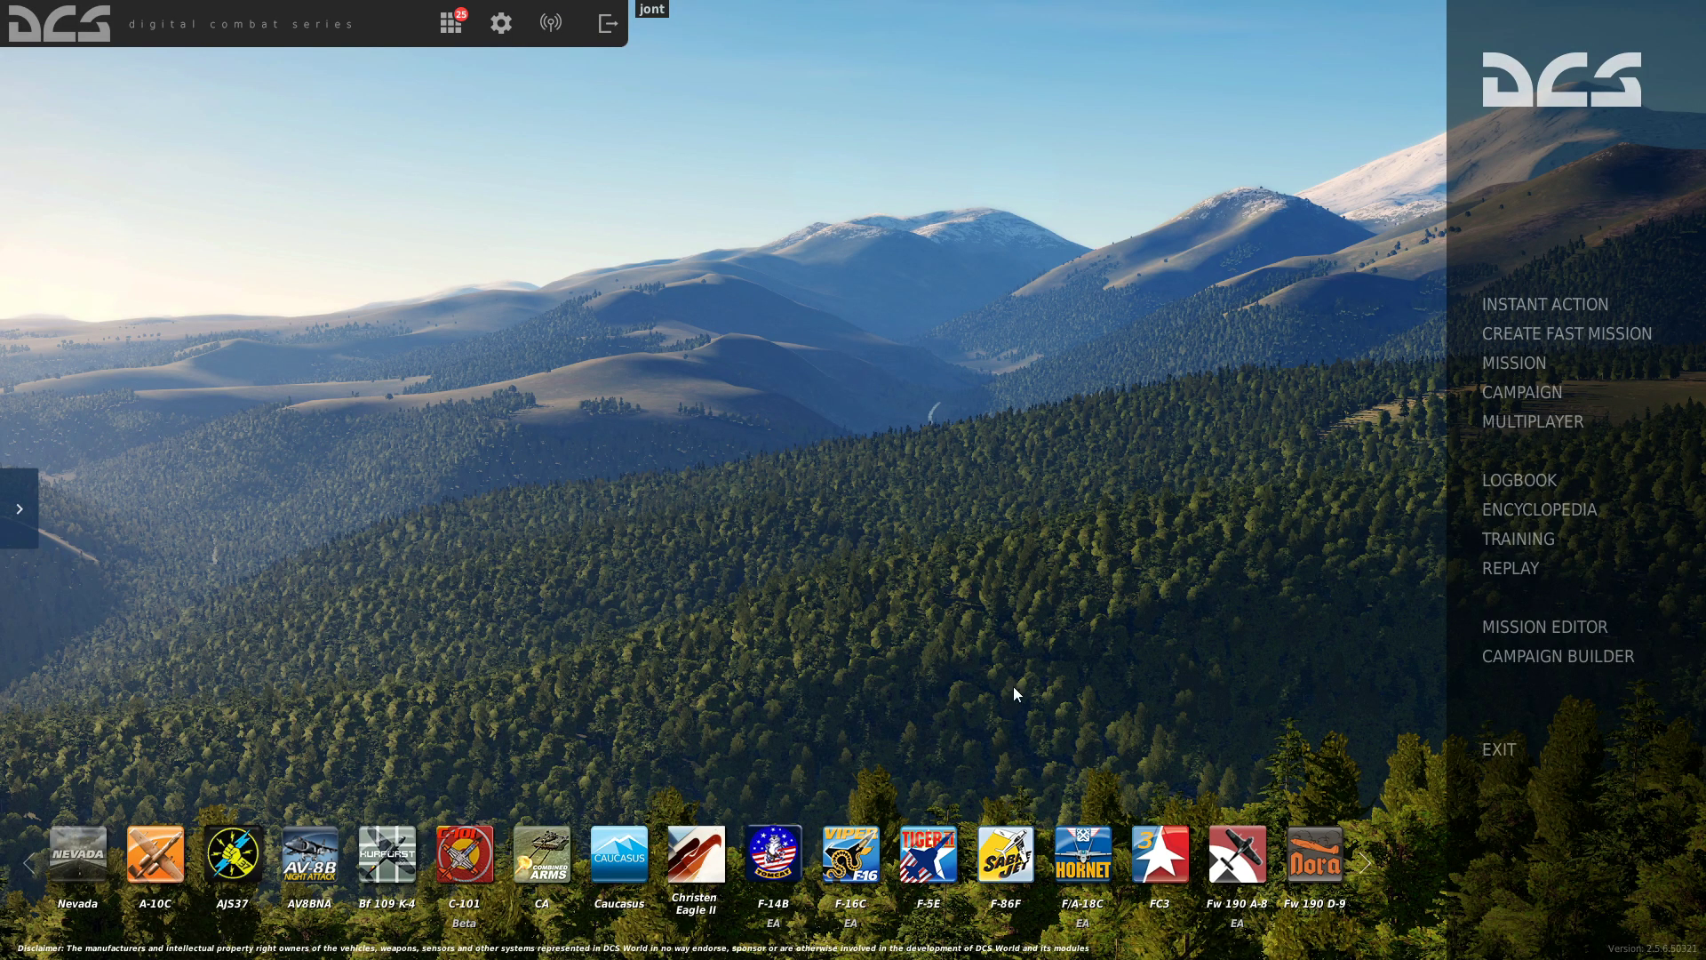
View the multiplayer server list and exit it
left_click(1523, 419)
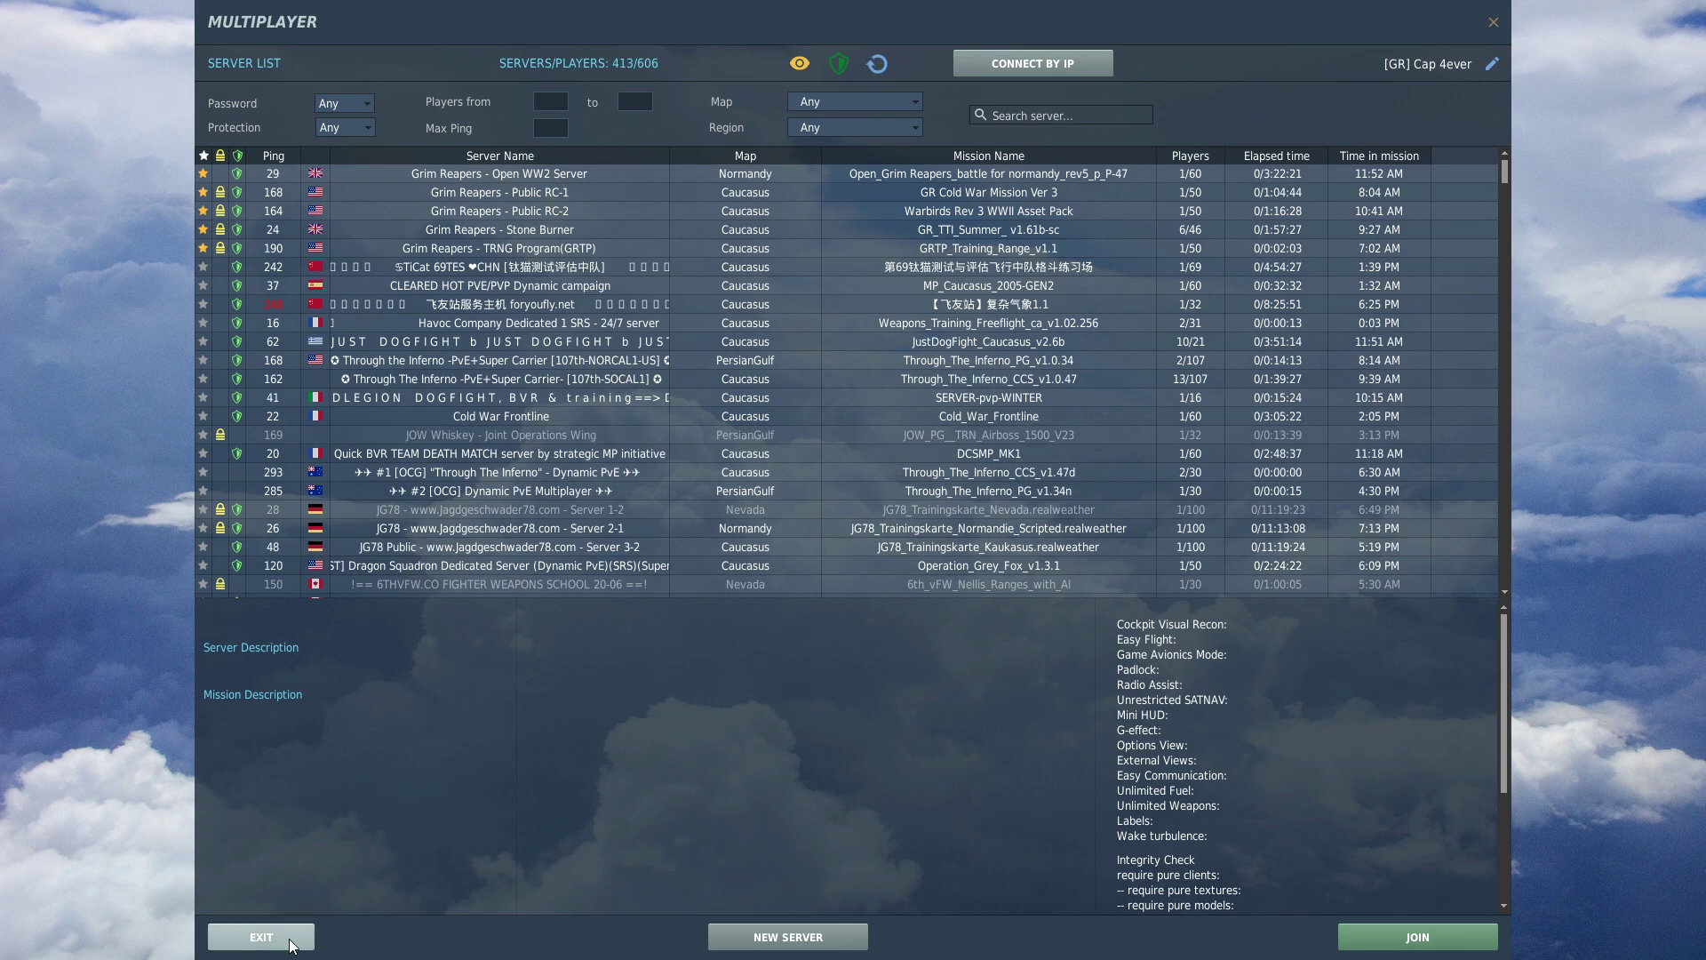
left_click(261, 940)
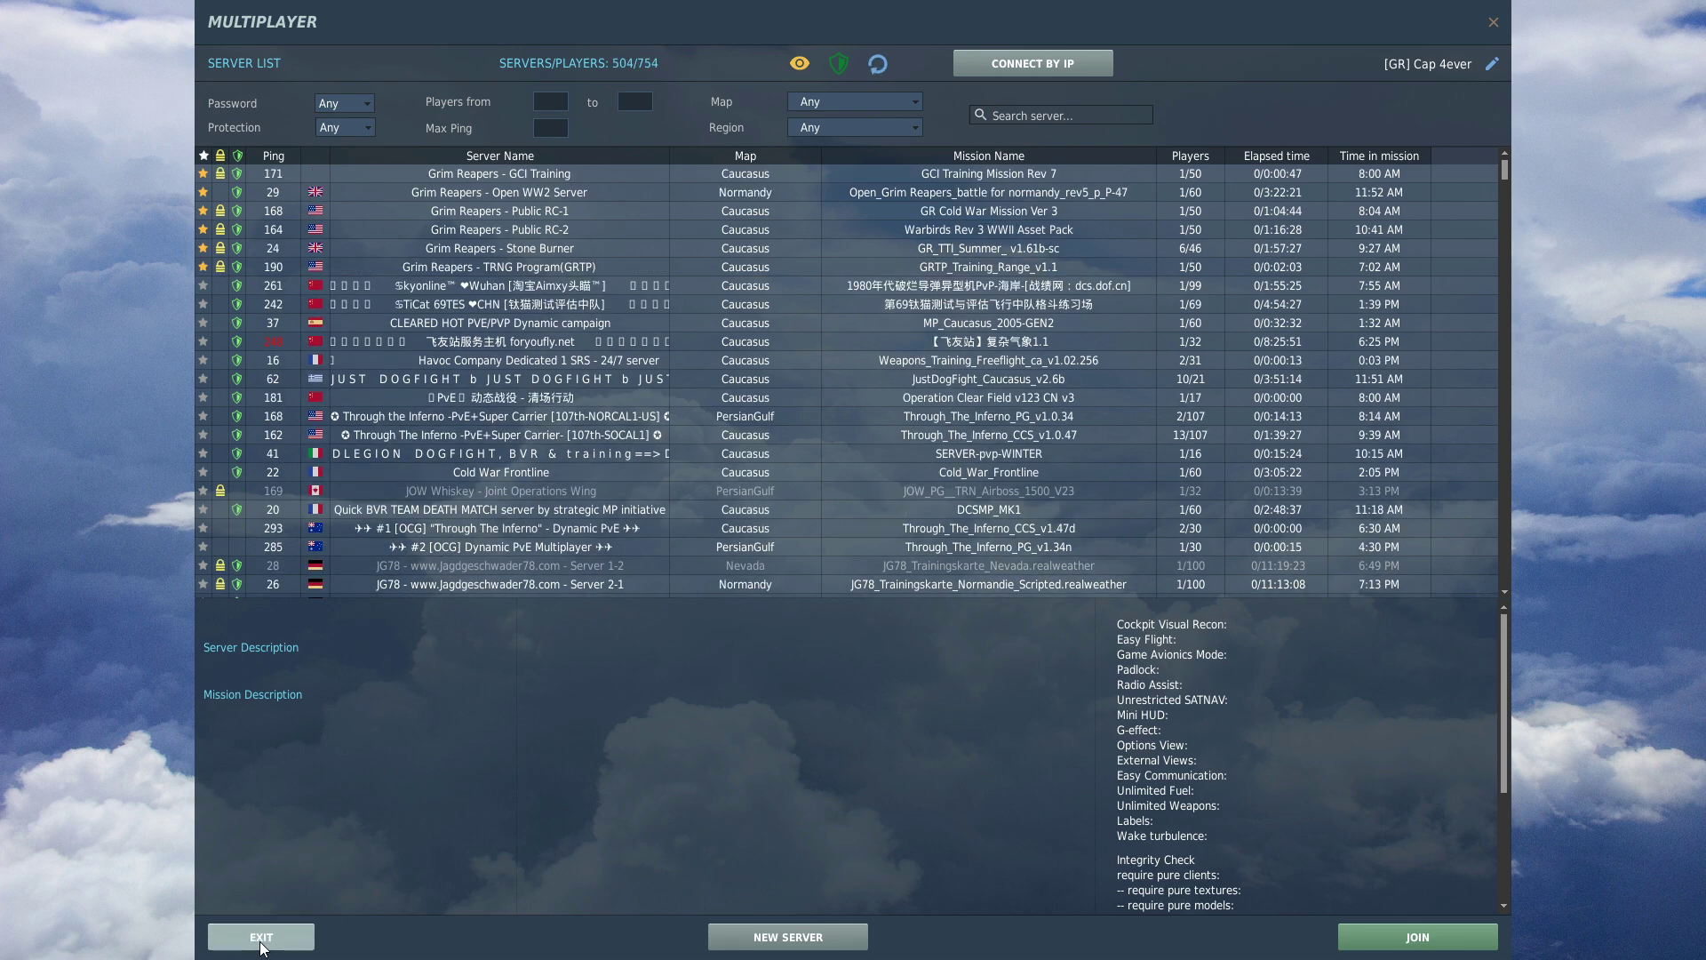